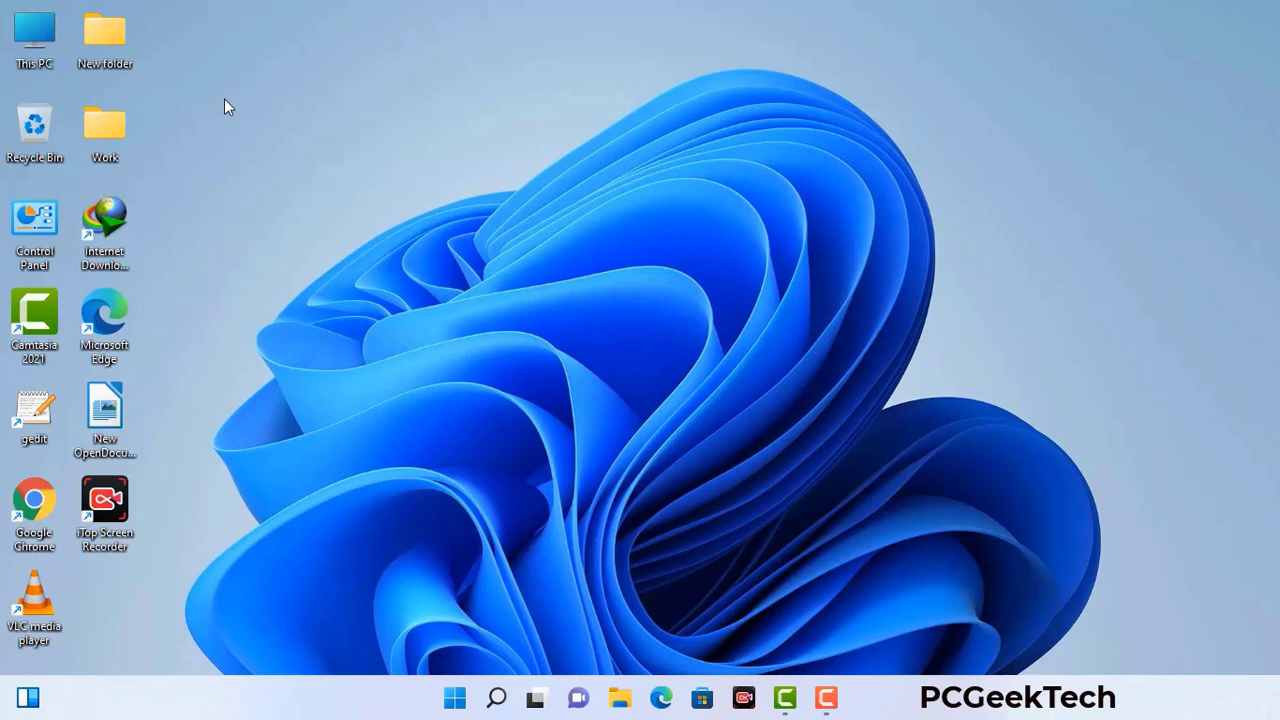
# Step: Launch System Configuration by running msconfig
pyautogui.press('super+r')
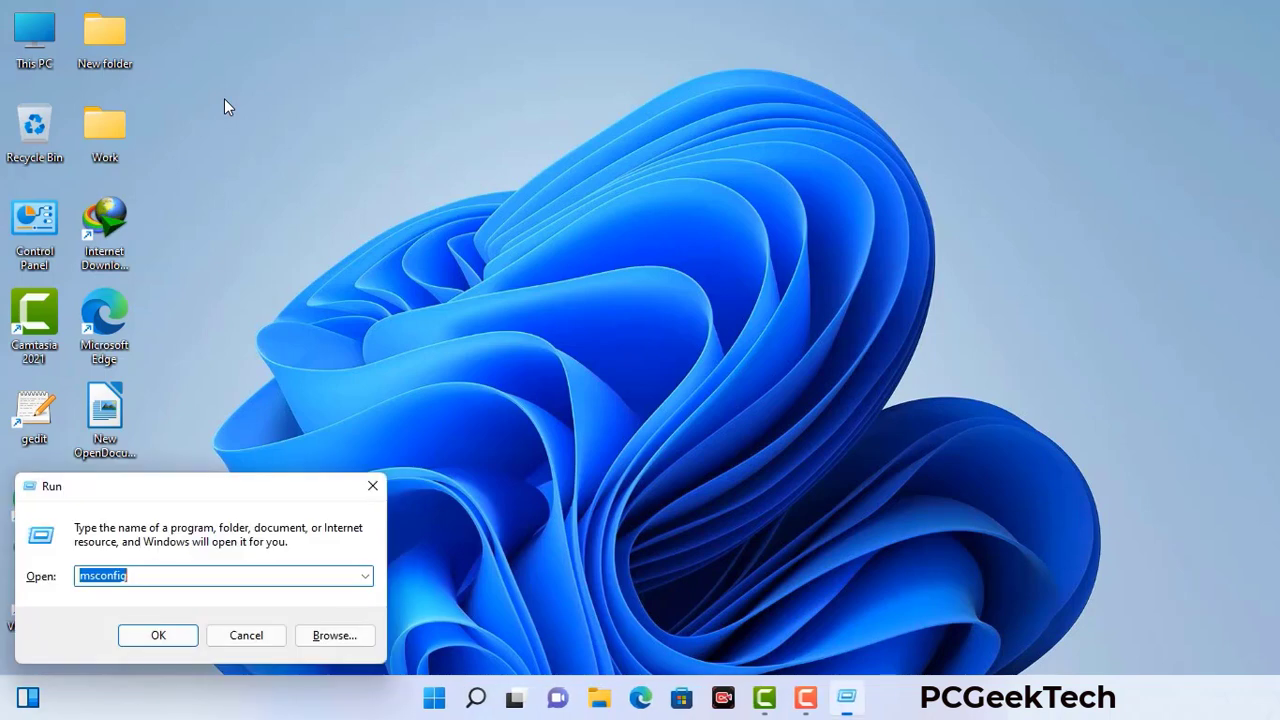
pyautogui.moveTo(220, 486); pyautogui.dragTo(562, 157)
pyautogui.click(509, 251)
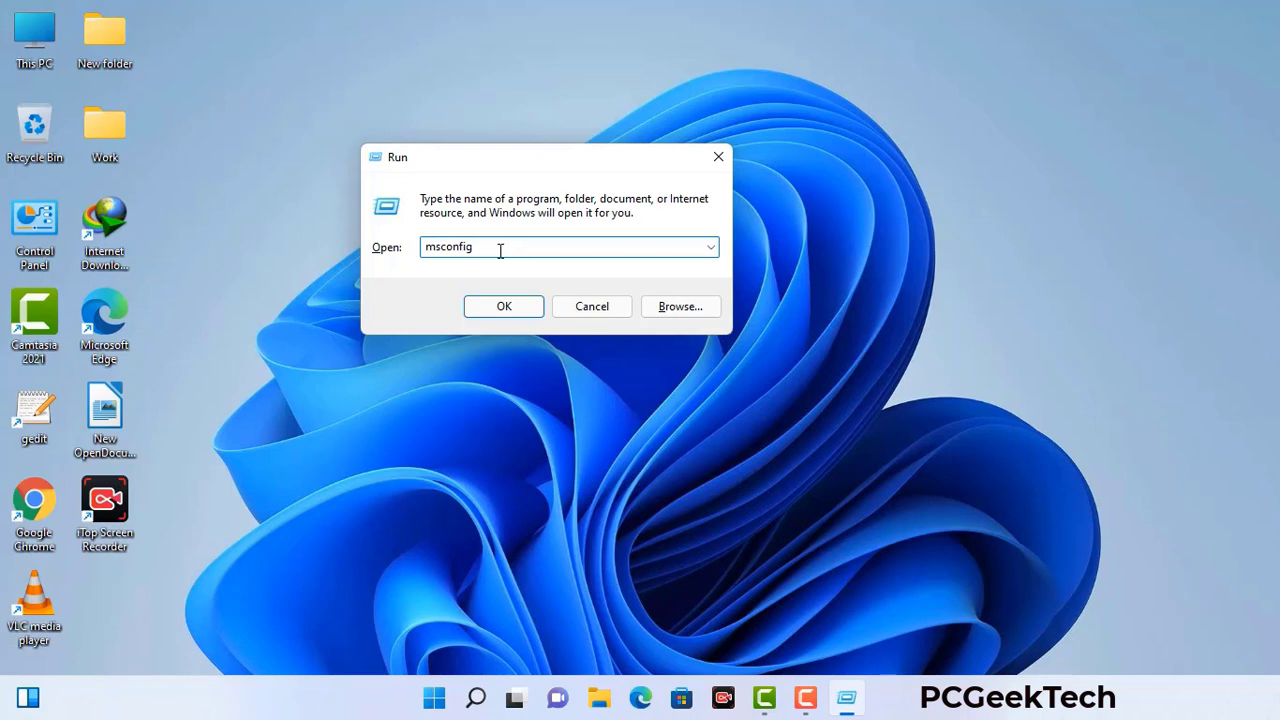
pyautogui.click(494, 312)
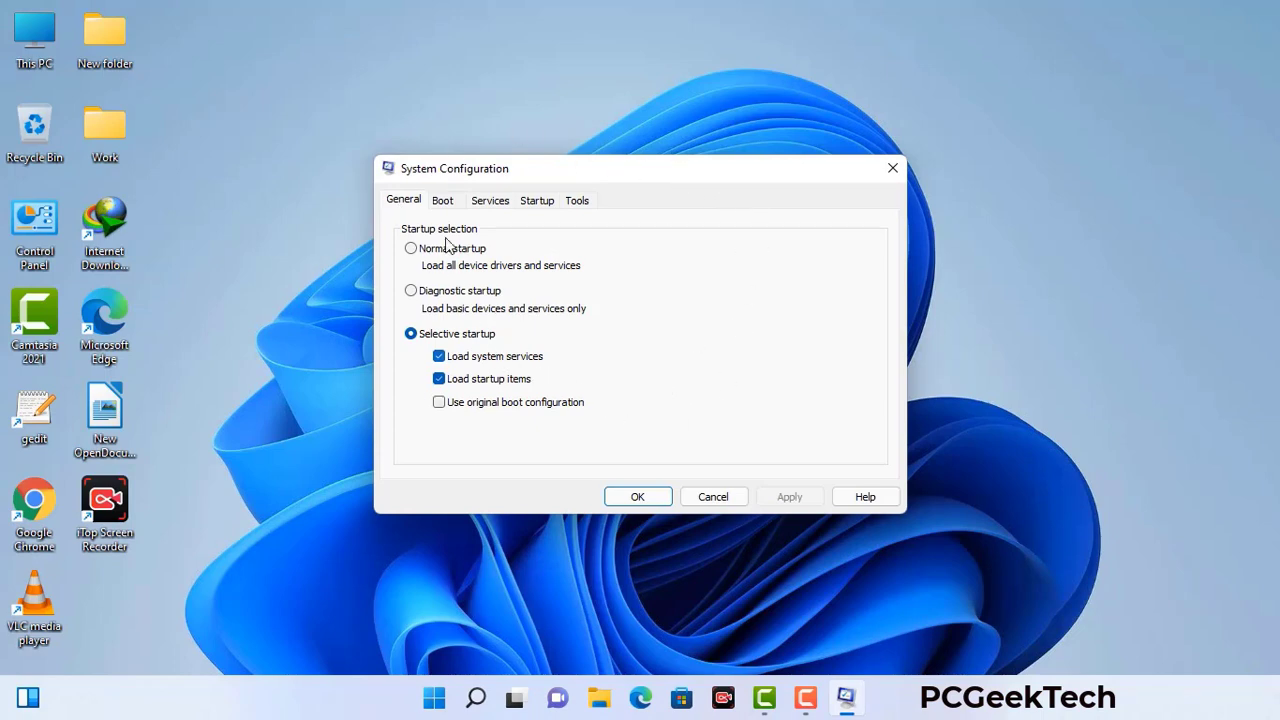
# Step: Enable Safe boot with the Network option on the Boot tab, apply, and restart into Safe Mode
pyautogui.click(444, 202)
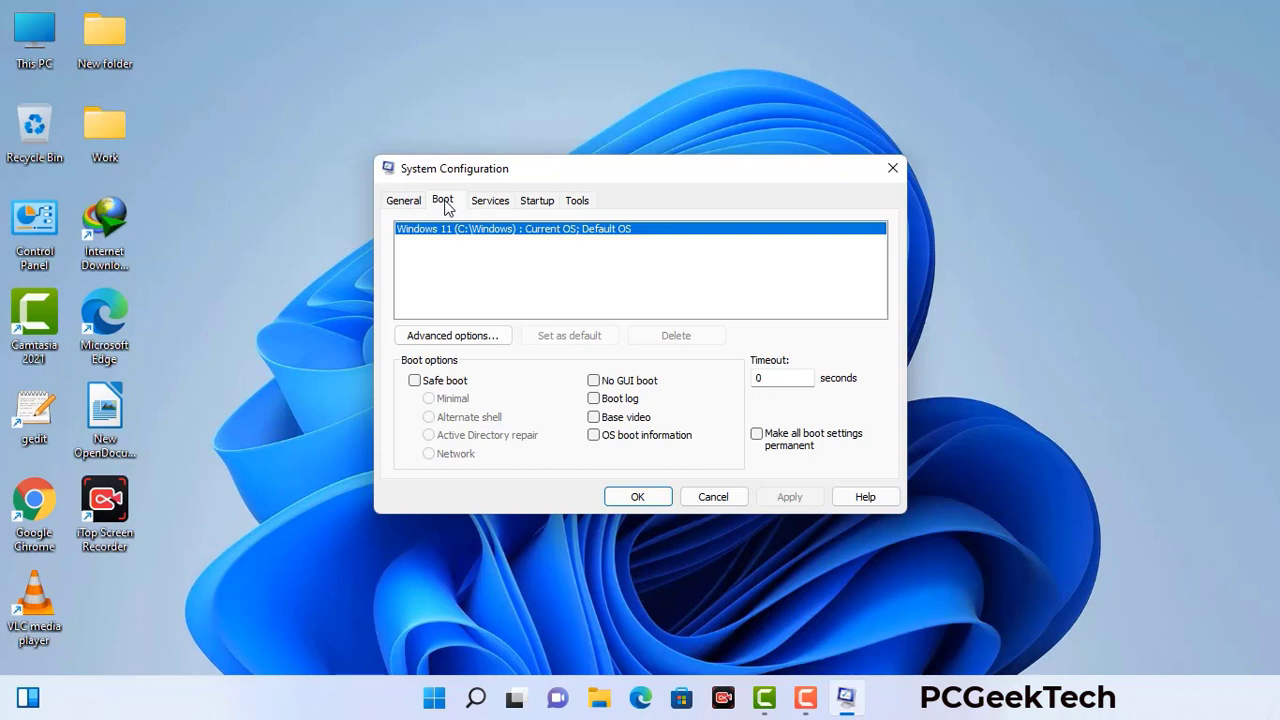
pyautogui.click(414, 381)
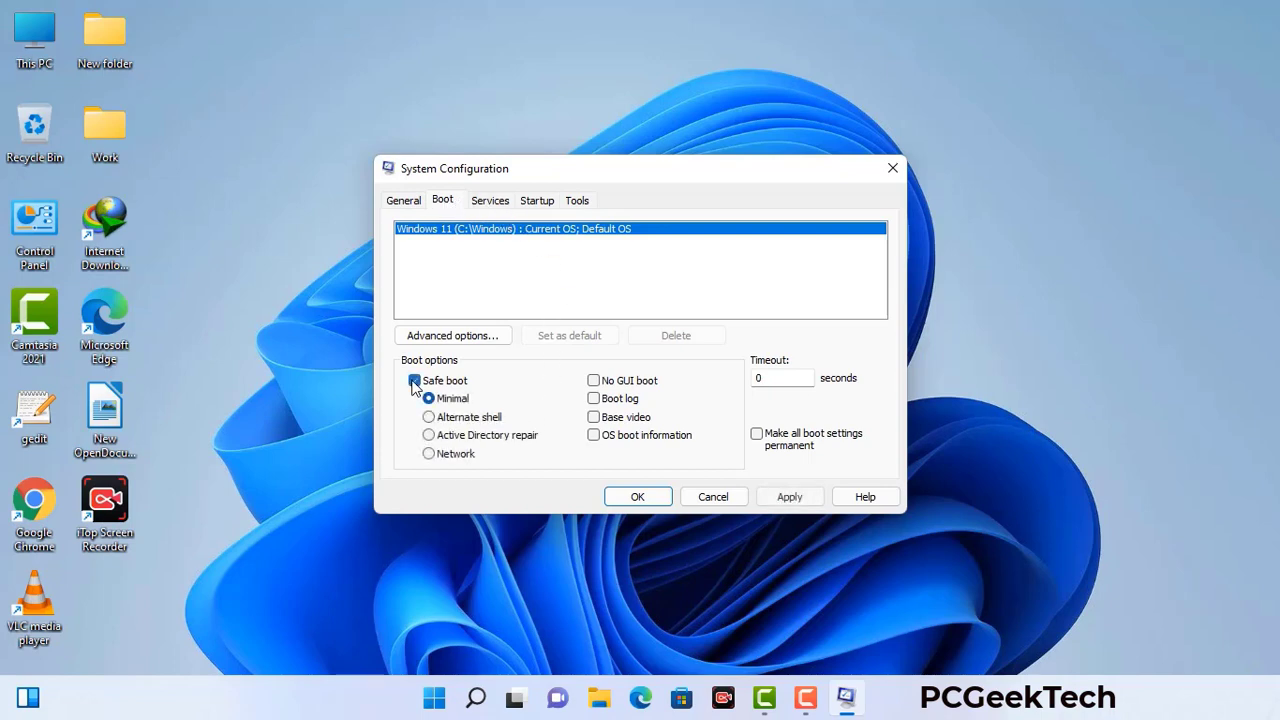
pyautogui.click(457, 455)
pyautogui.click(789, 497)
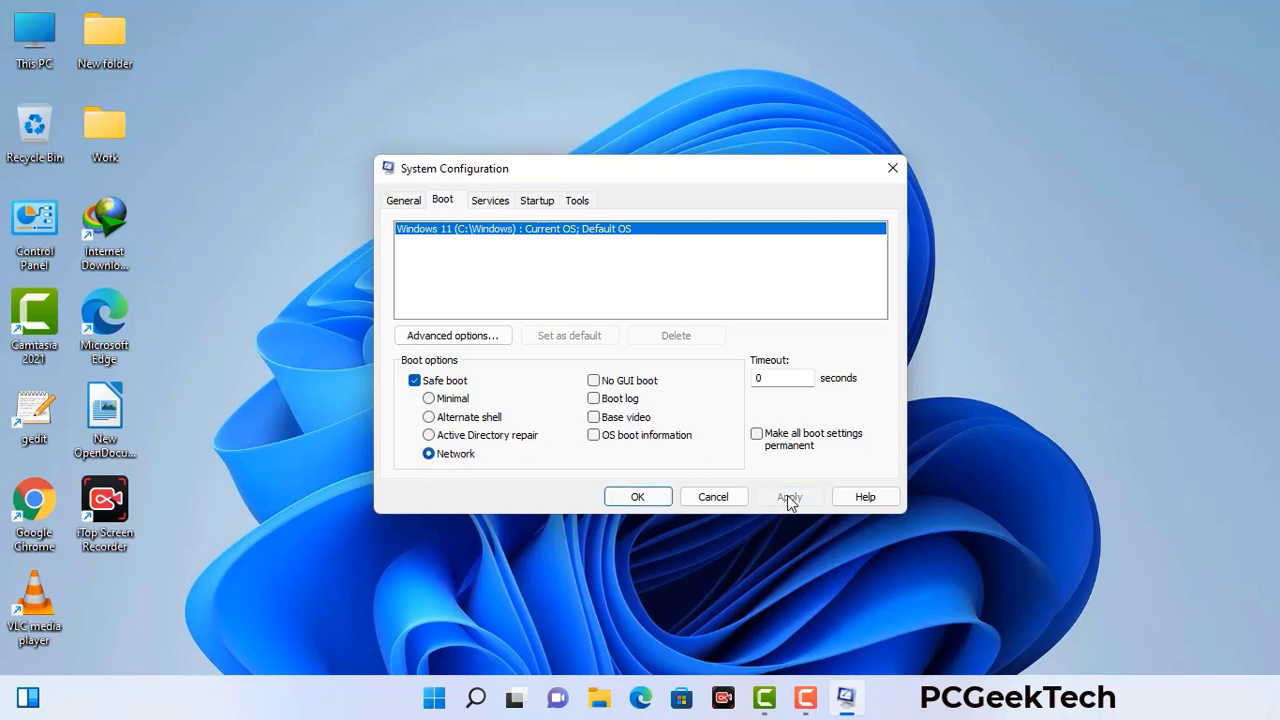
pyautogui.click(637, 497)
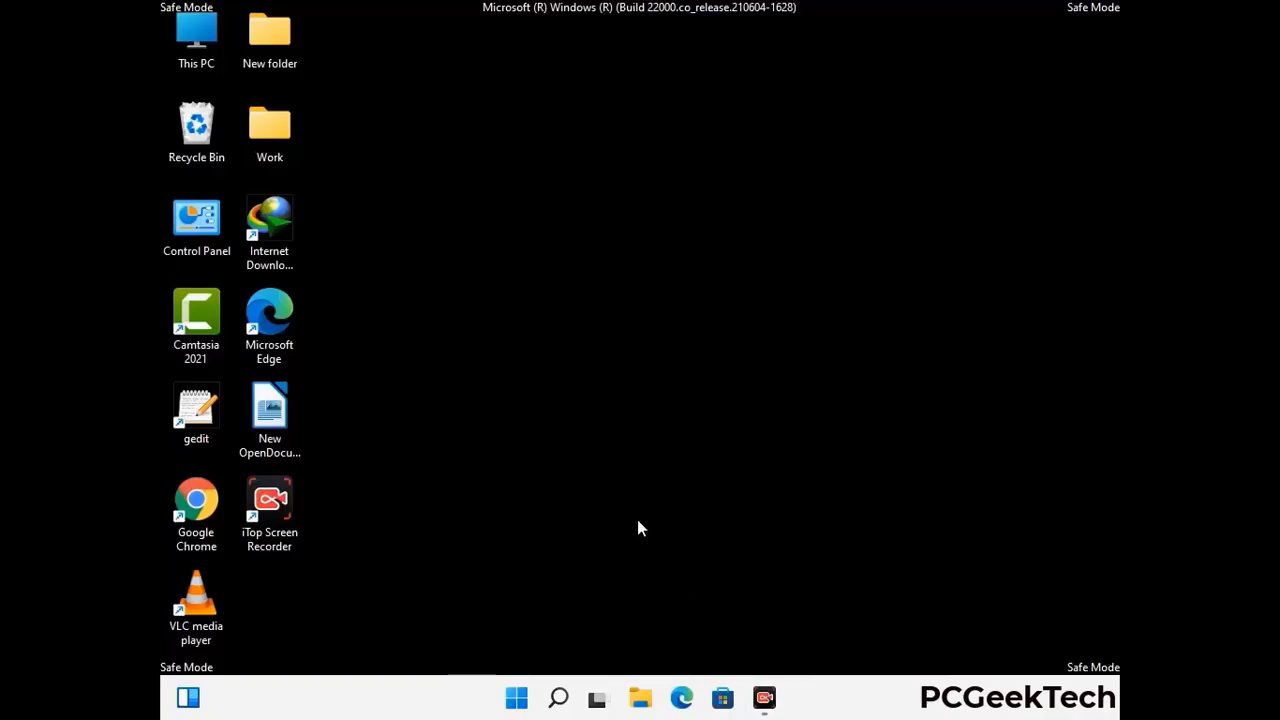
# Step: Select 'Show hidden files, folders, and drives' in File Explorer Options and apply it
pyautogui.doubleClick(197, 238)
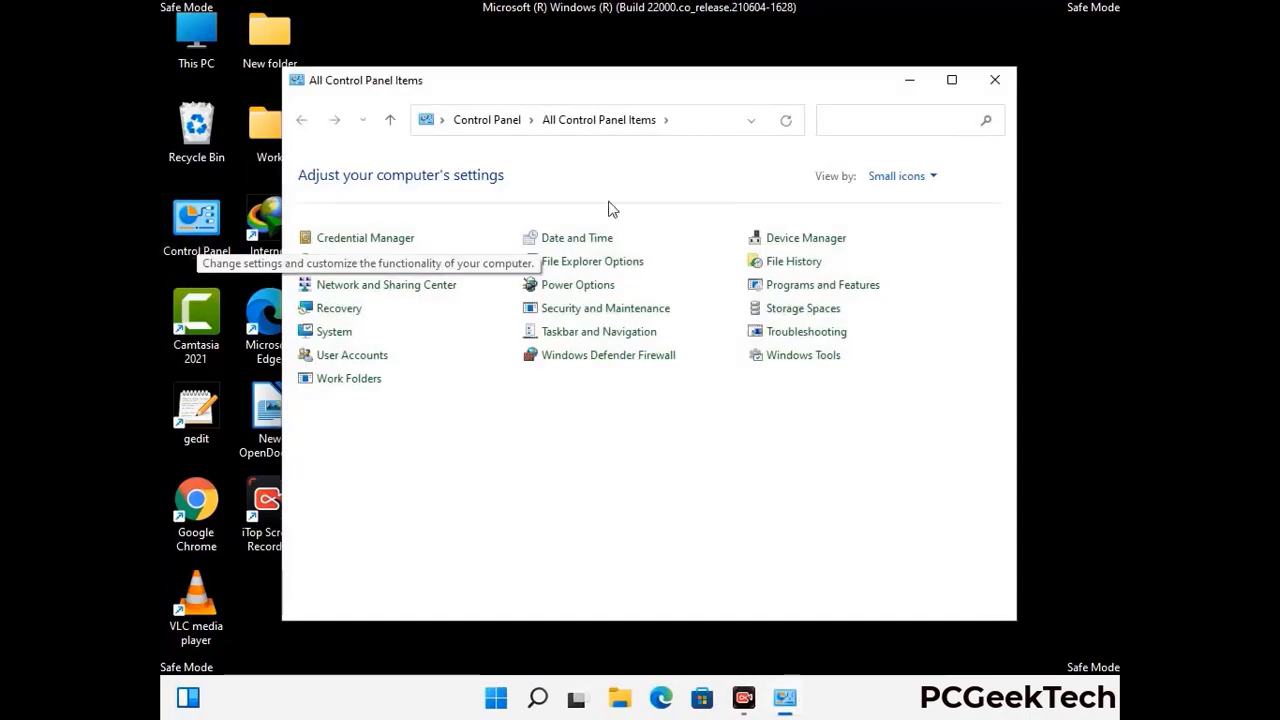
pyautogui.click(618, 268)
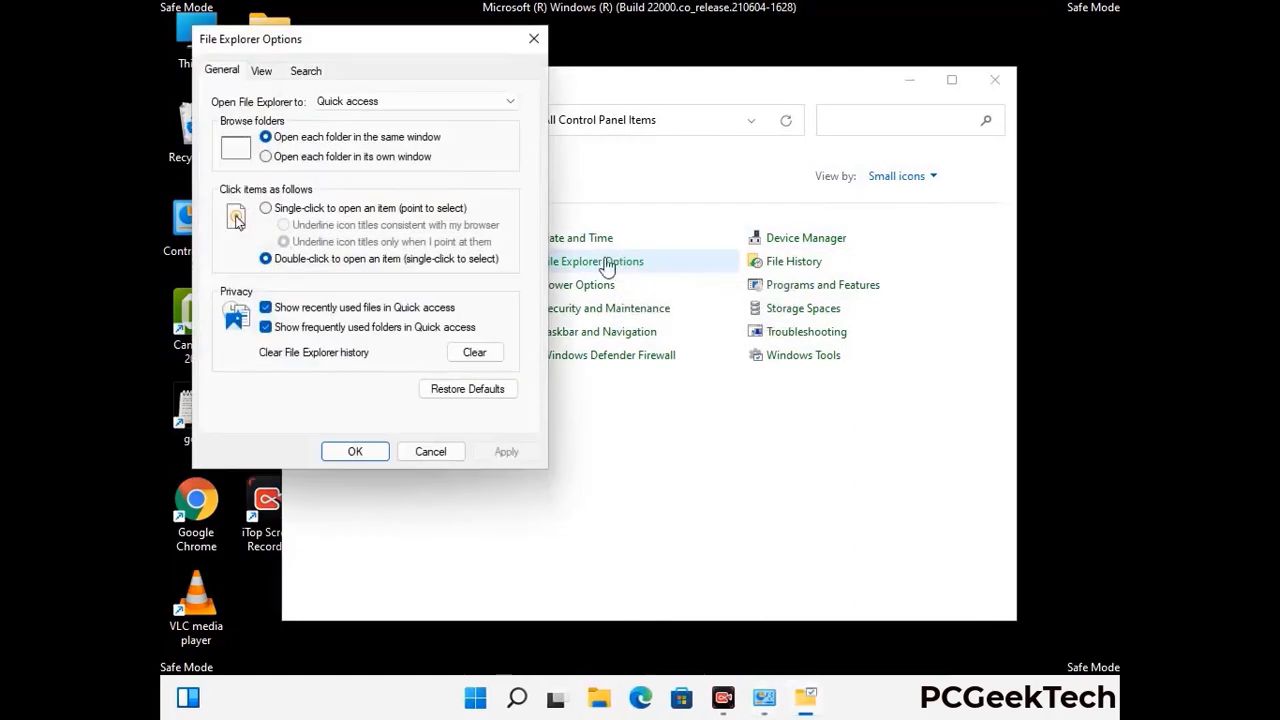
pyautogui.click(264, 71)
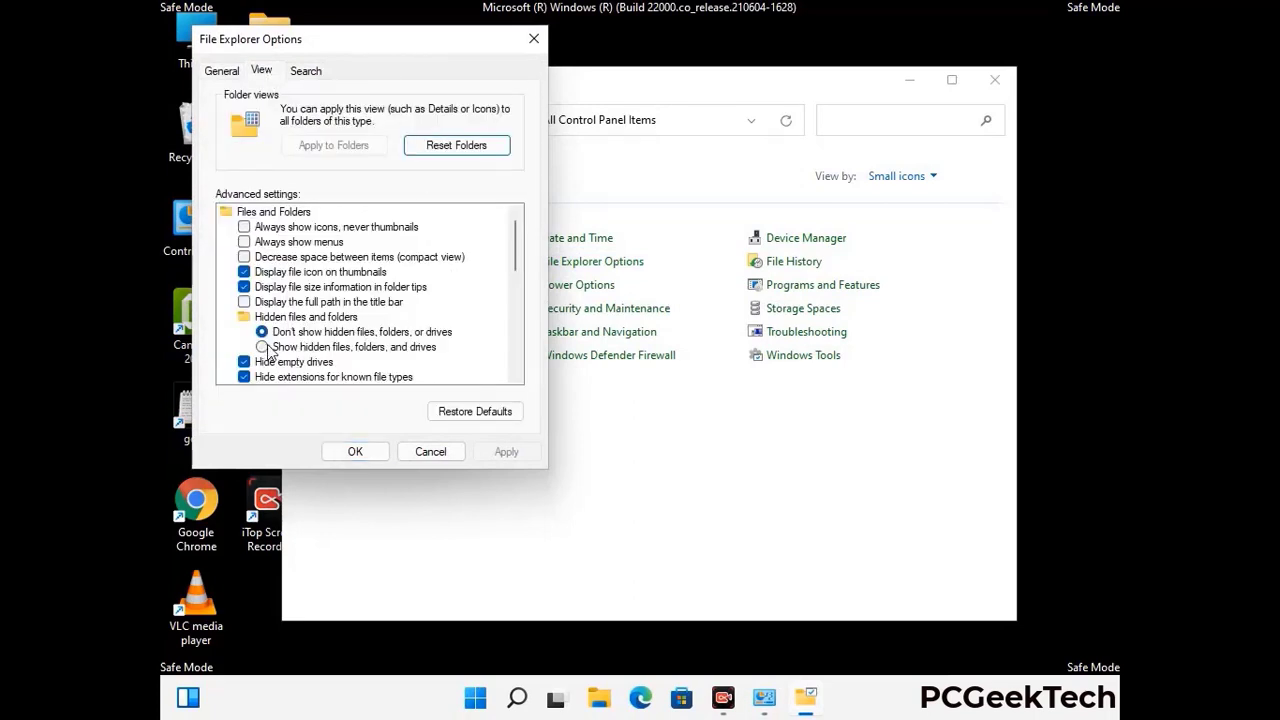
pyautogui.click(262, 347)
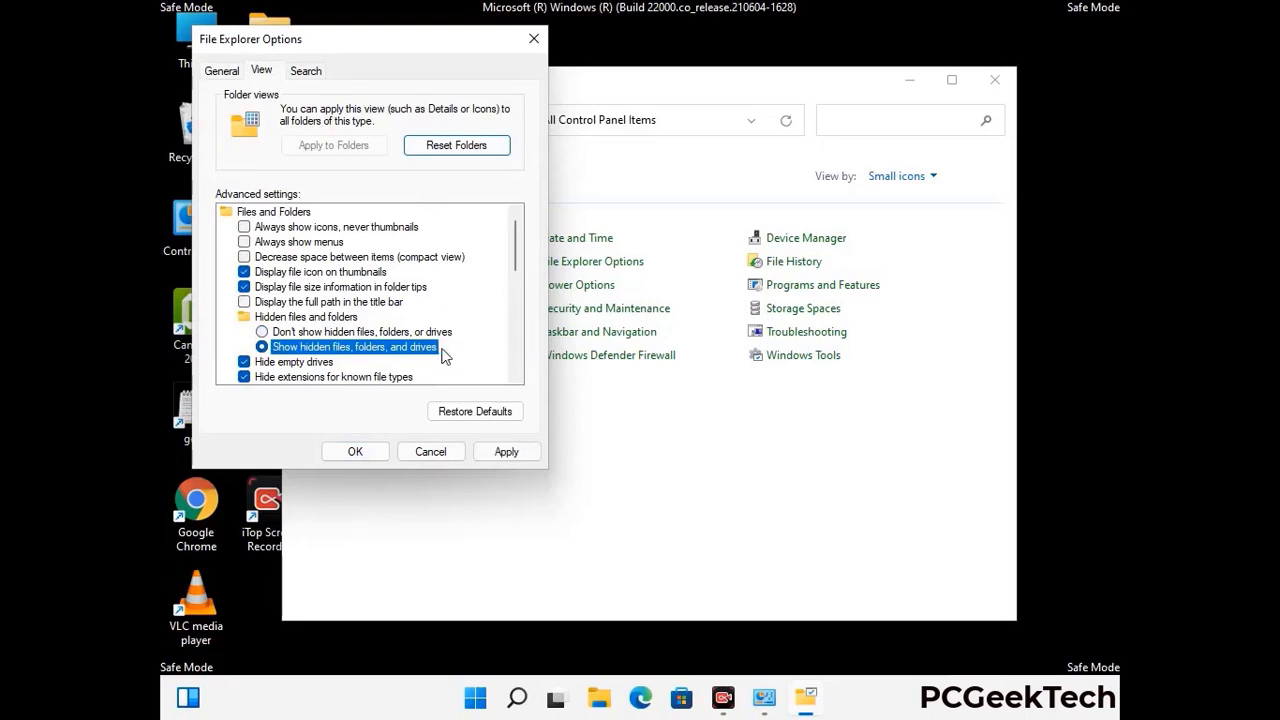
pyautogui.click(505, 450)
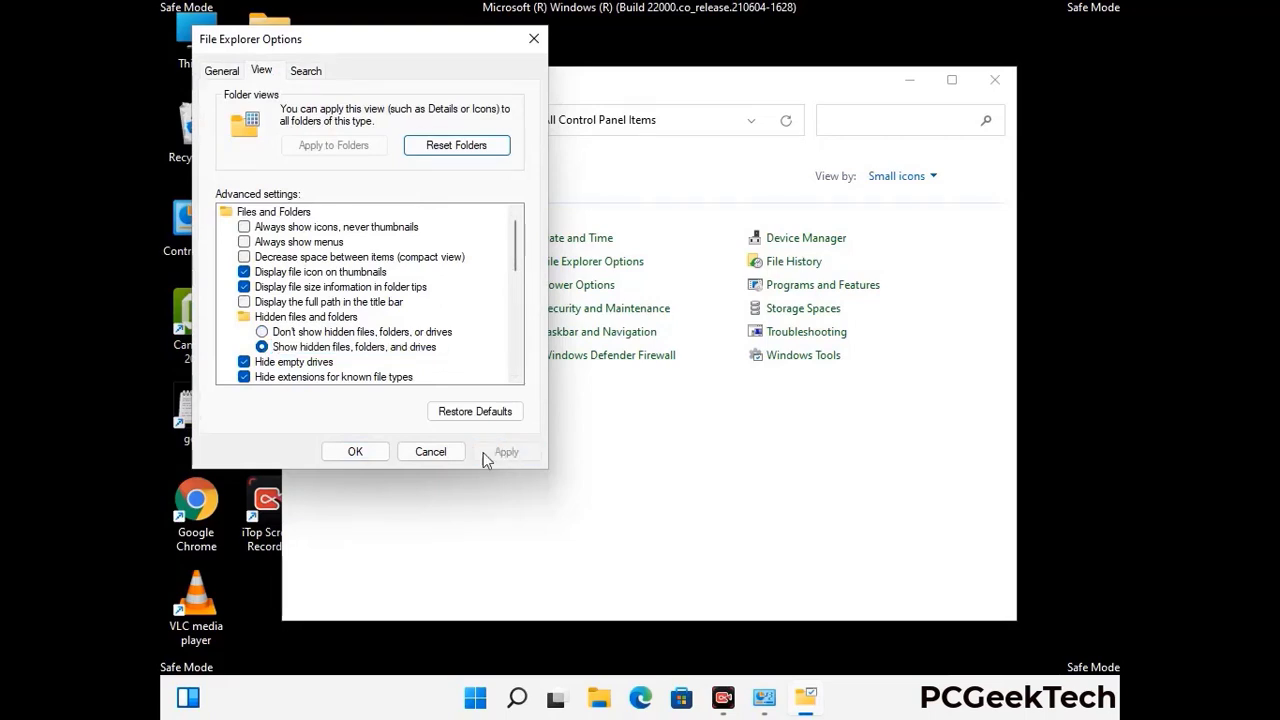
pyautogui.click(340, 452)
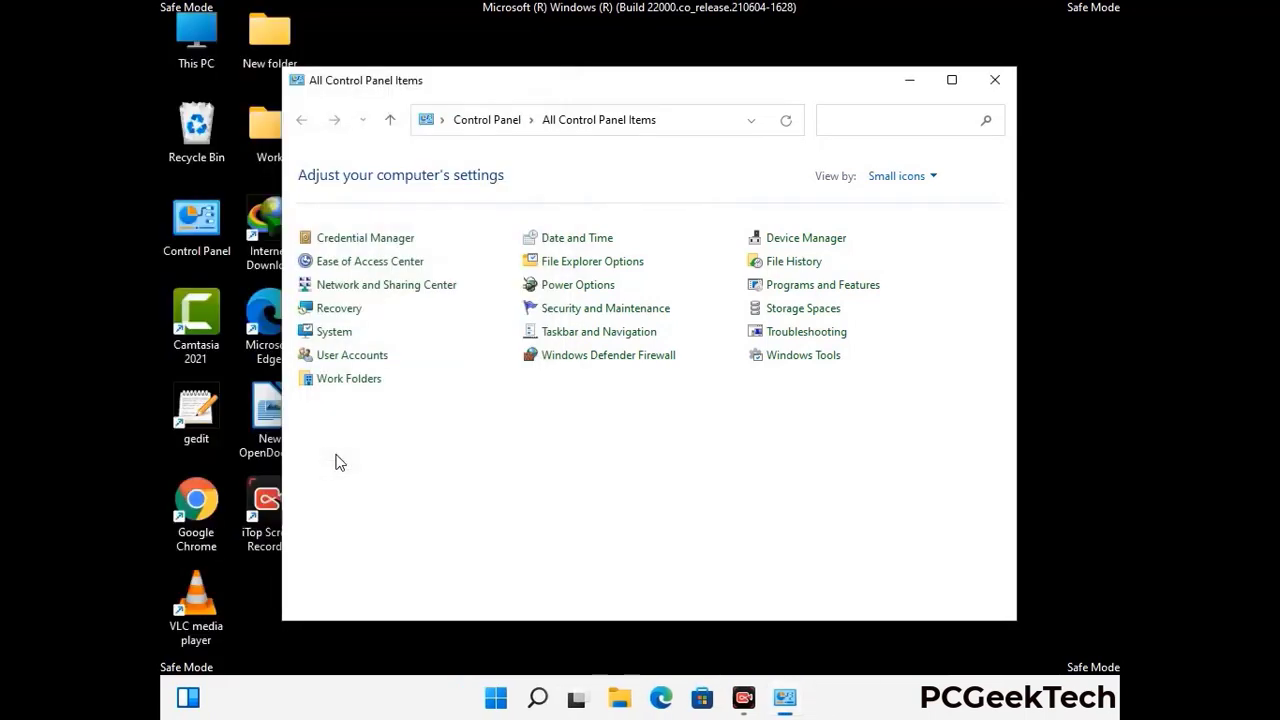
# Step: Close Control Panel and browse from This PC into C:\Windows
pyautogui.click(993, 82)
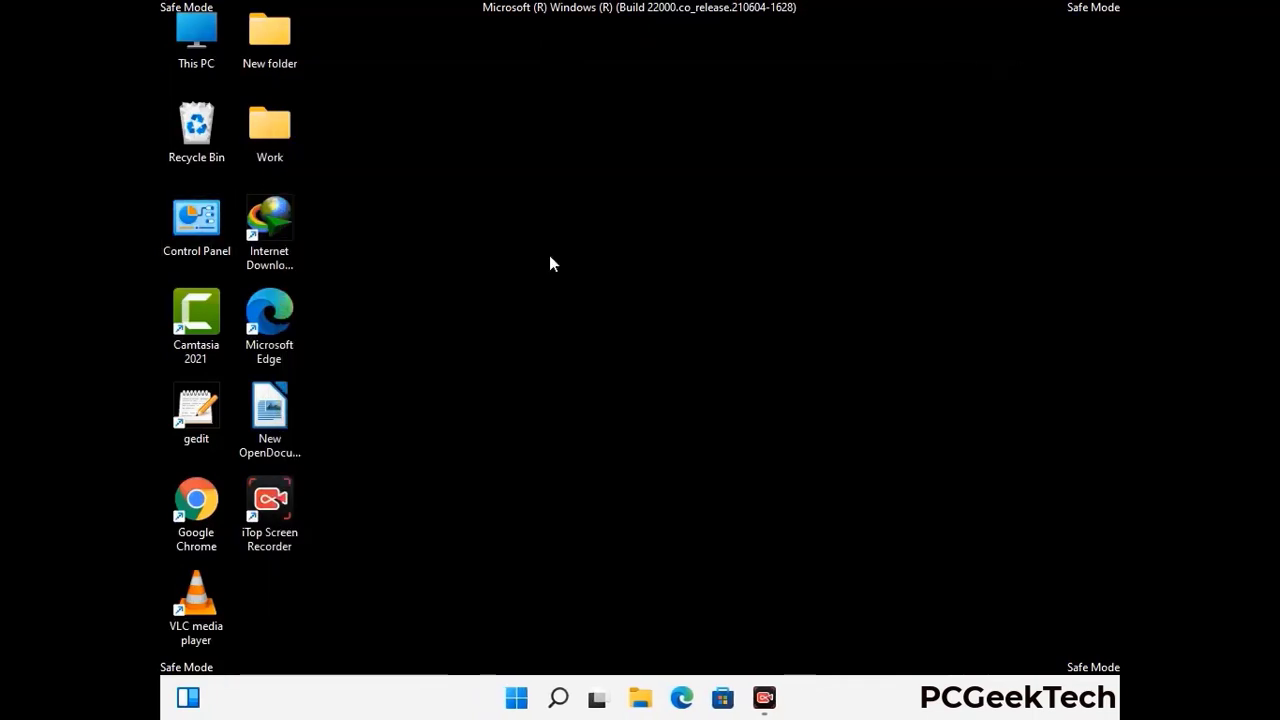
pyautogui.doubleClick(190, 62)
pyautogui.doubleClick(560, 438)
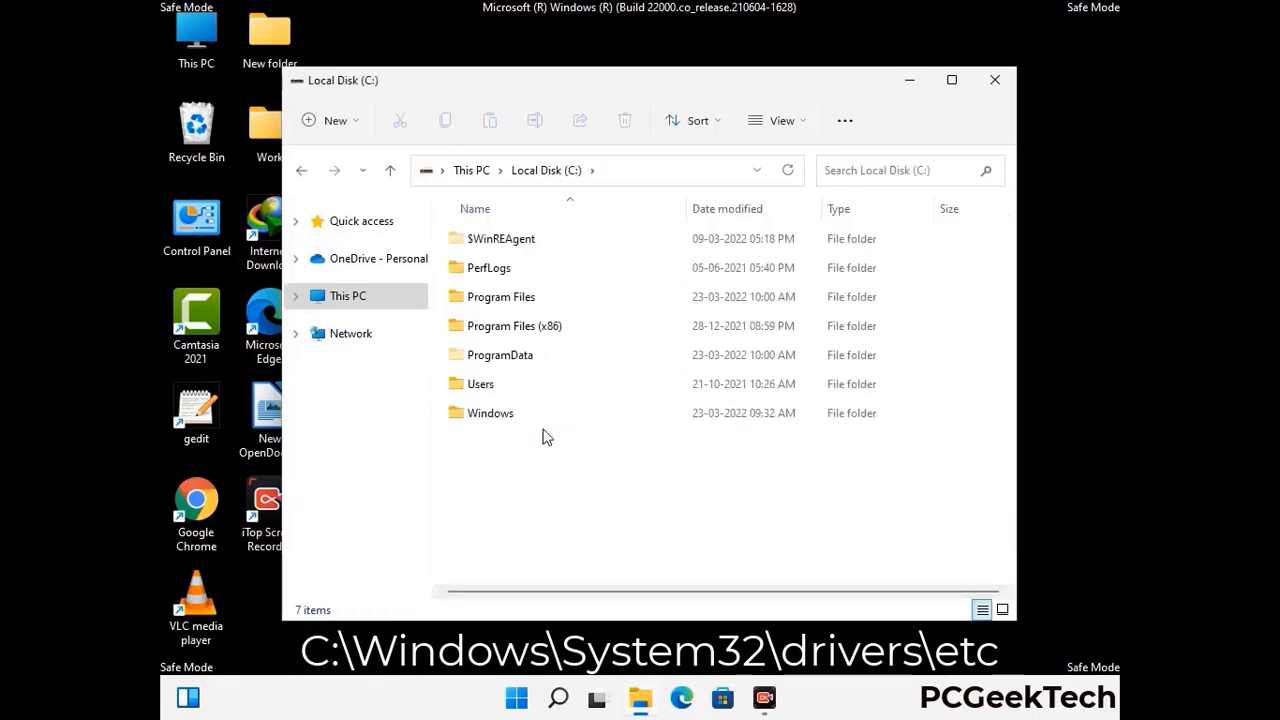
pyautogui.doubleClick(490, 413)
pyautogui.scroll(-6, 632, 432)
pyautogui.scroll(-12, 632, 432)
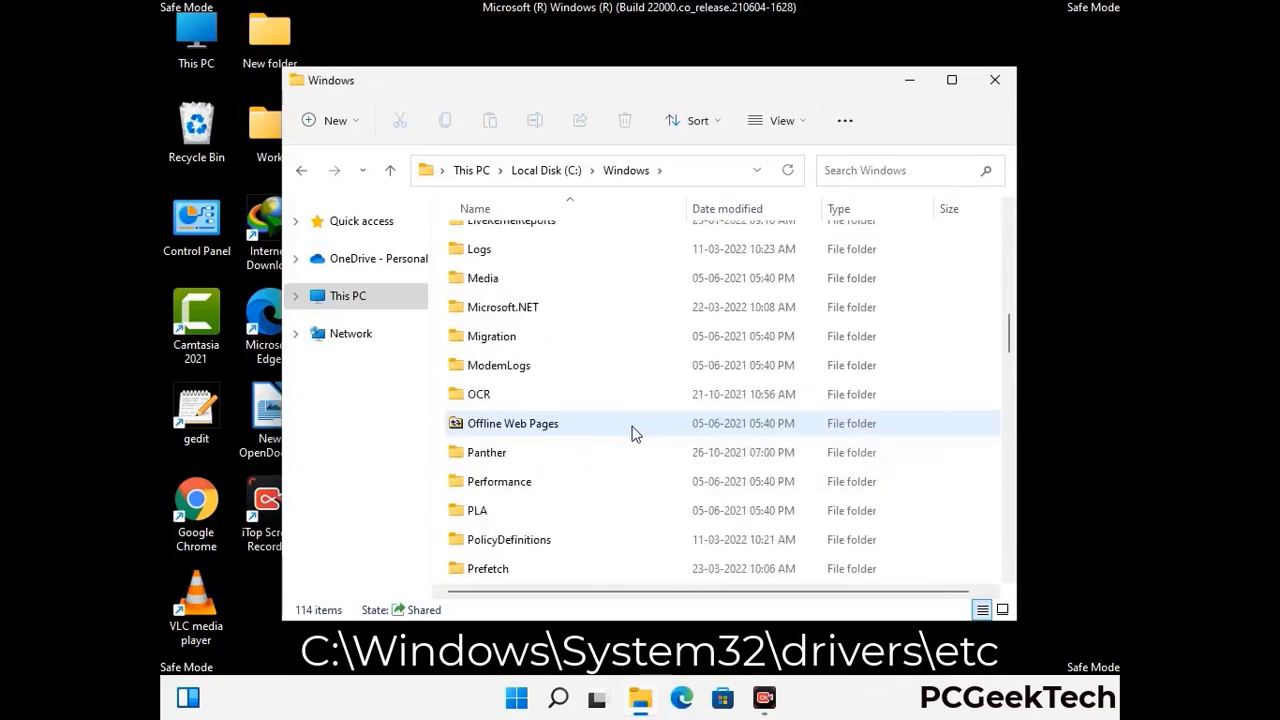
pyautogui.scroll(-2, 603, 427)
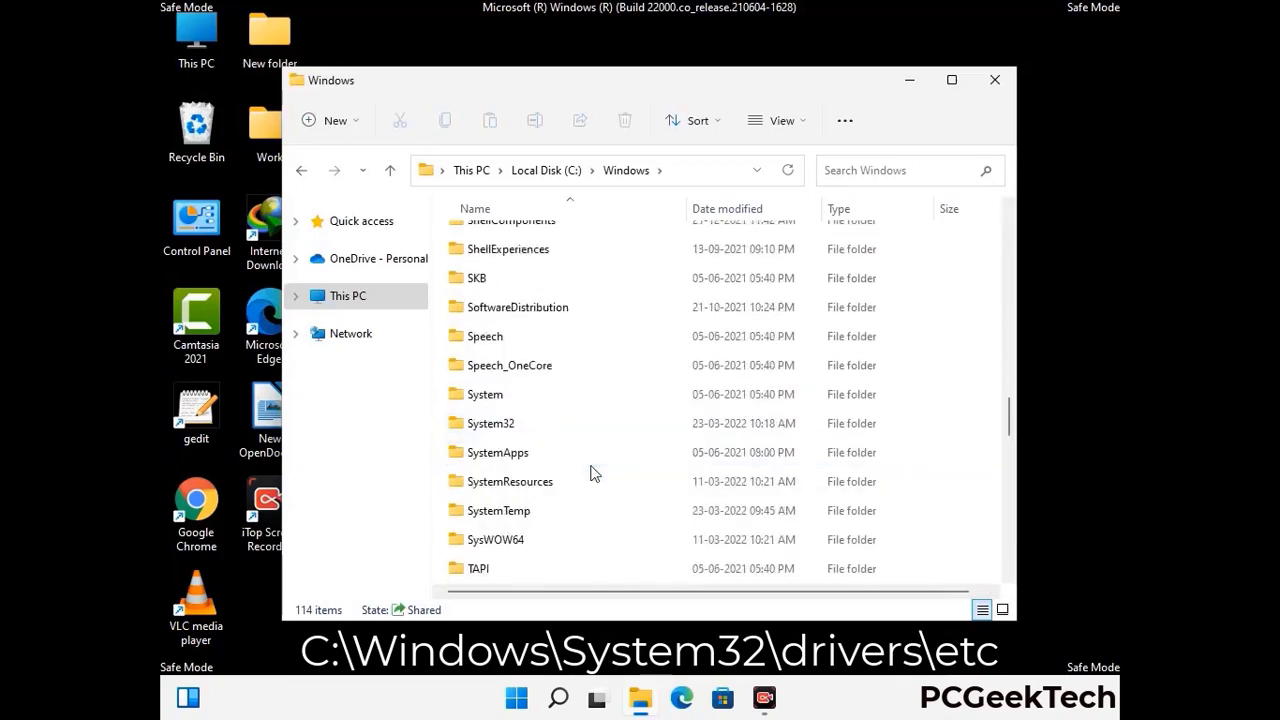
# Step: Go through System32\drivers\etc and open the hosts file
pyautogui.doubleClick(486, 423)
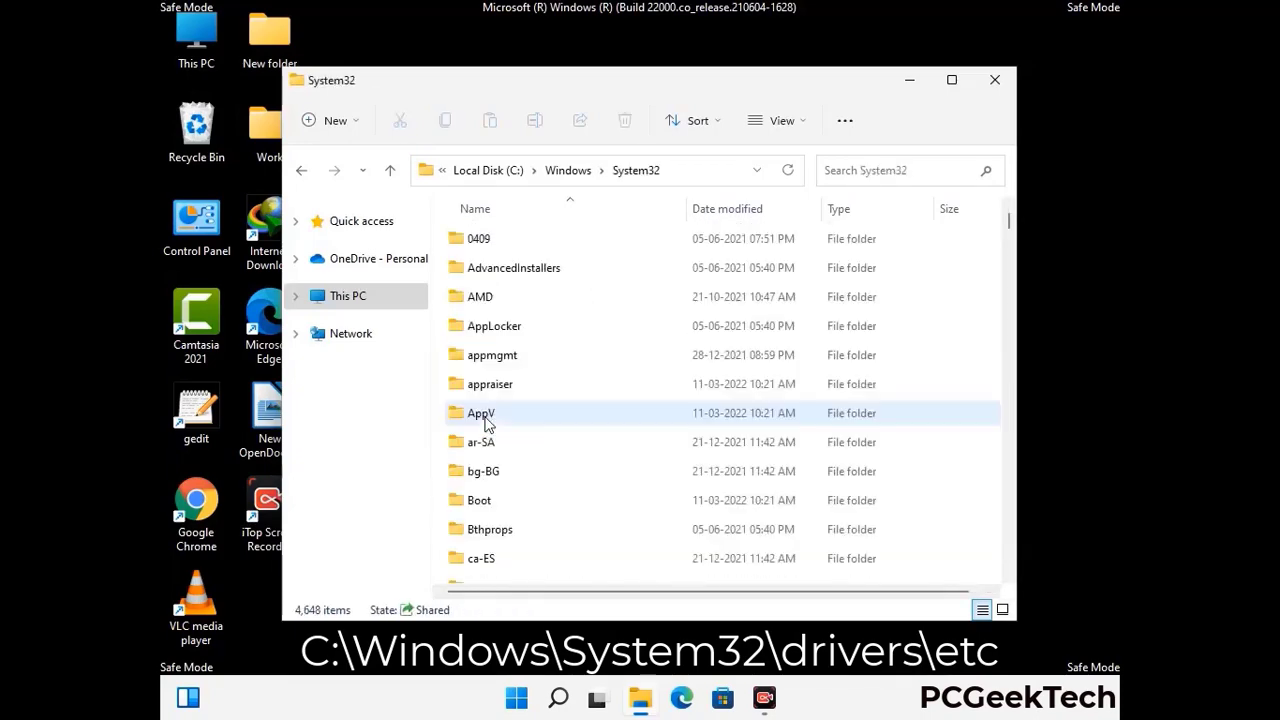
pyautogui.scroll(-5, 550, 430)
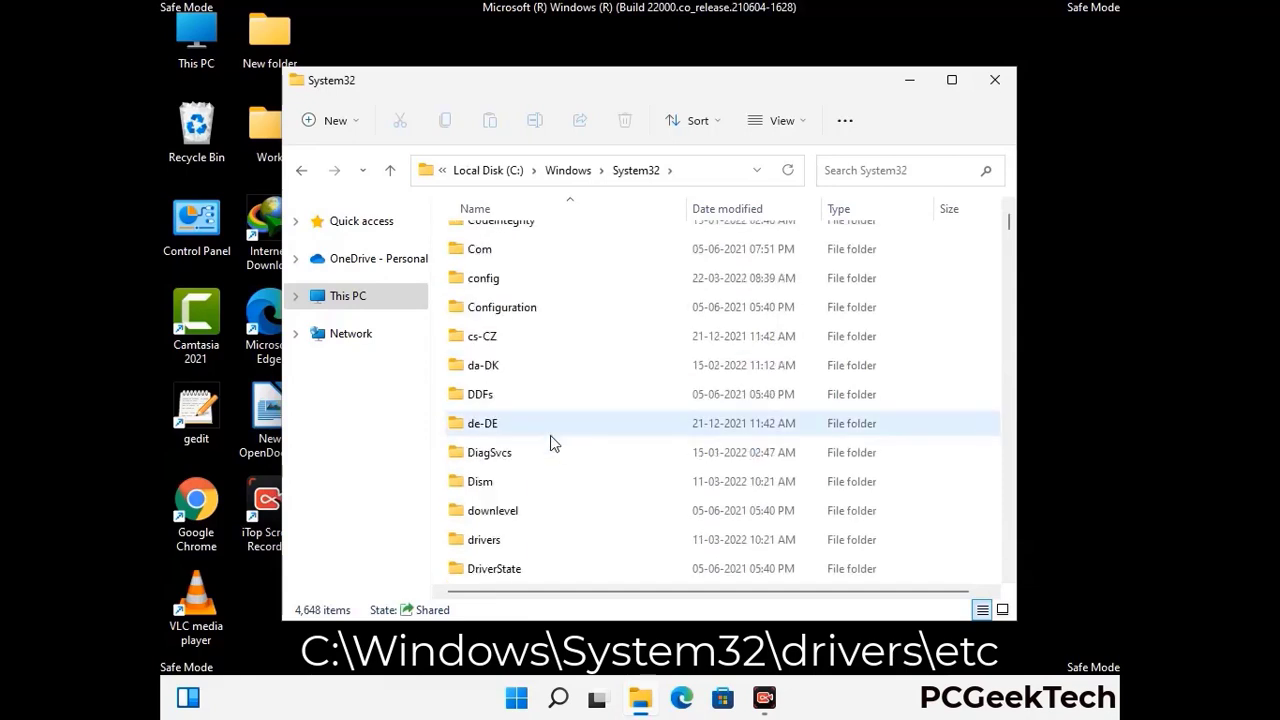
pyautogui.doubleClick(492, 542)
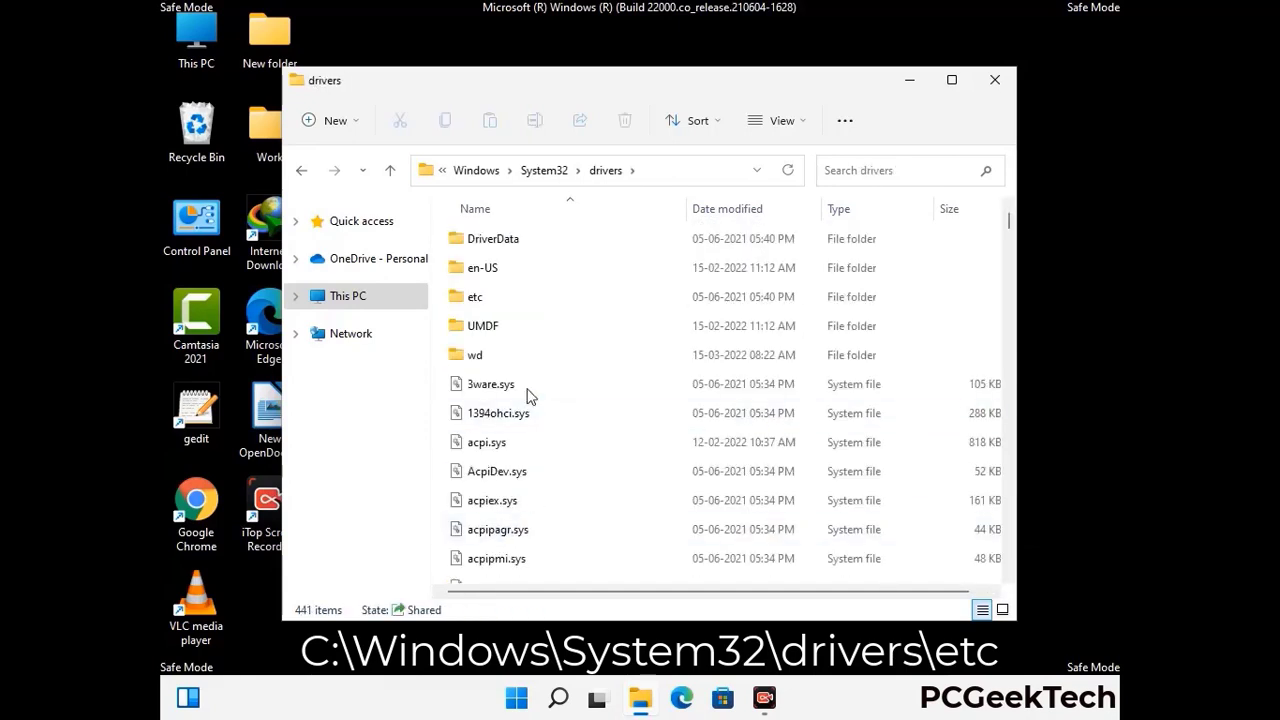
pyautogui.doubleClick(477, 297)
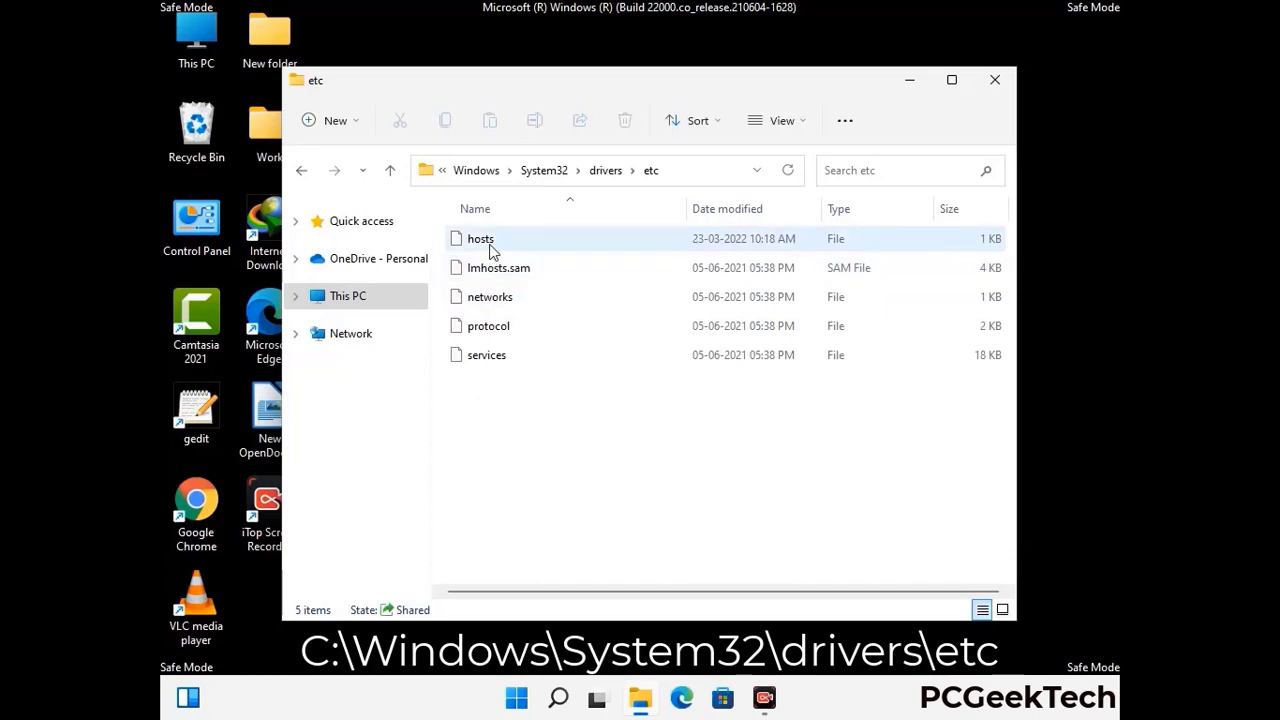
pyautogui.click(491, 251)
pyautogui.doubleClick(491, 251)
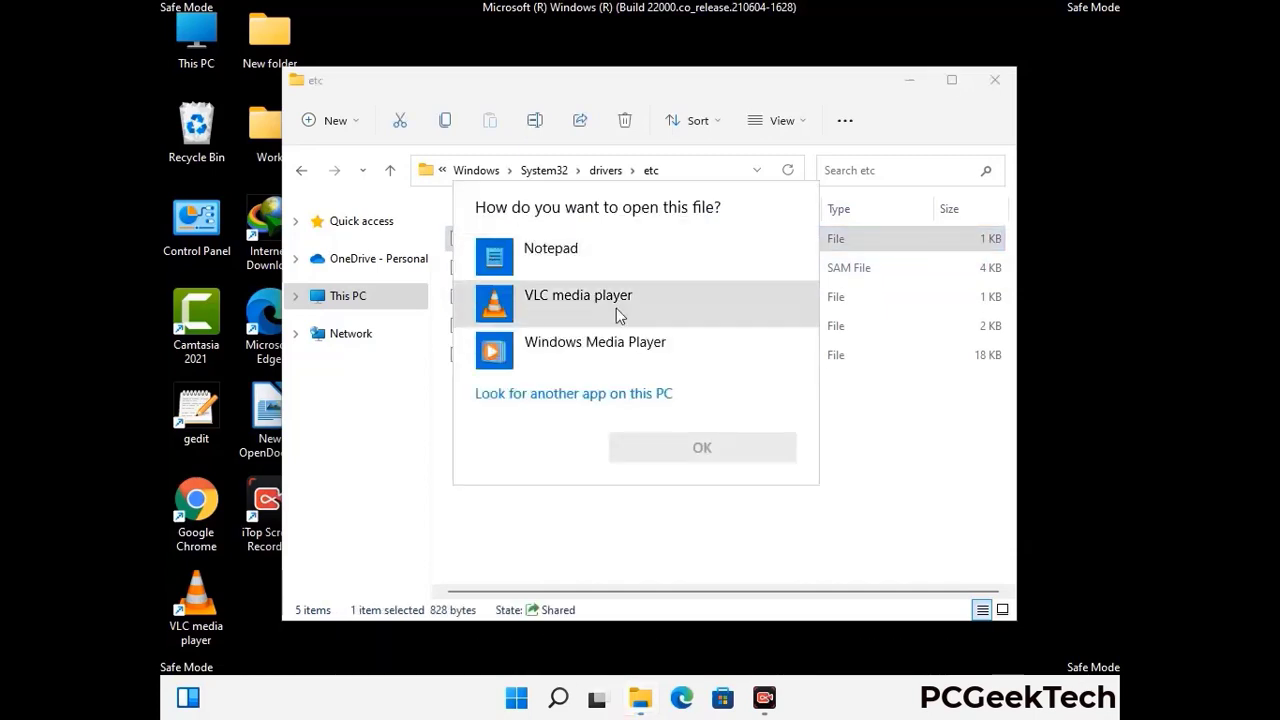
# Step: Open hosts in Notepad, add blank lines after the localhost entries, and save it
pyautogui.click(568, 256)
pyautogui.click(703, 450)
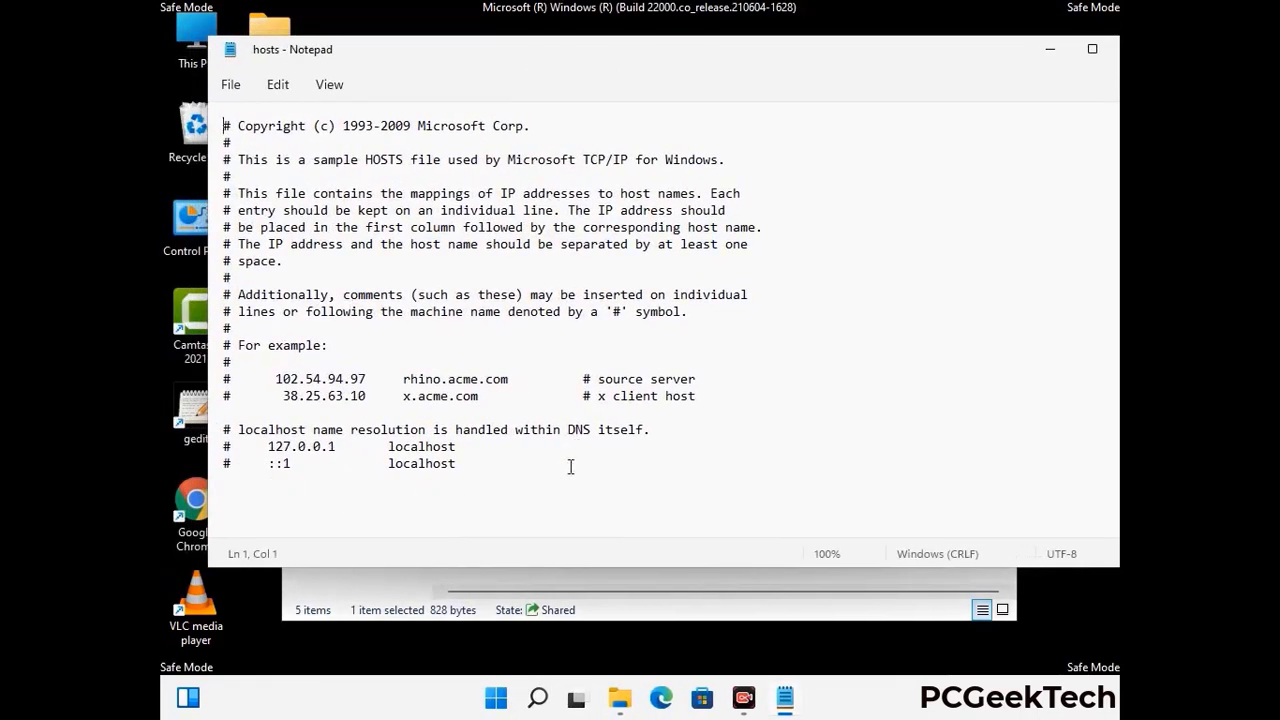
pyautogui.click(479, 469)
pyautogui.press('Return')
pyautogui.press('Return')
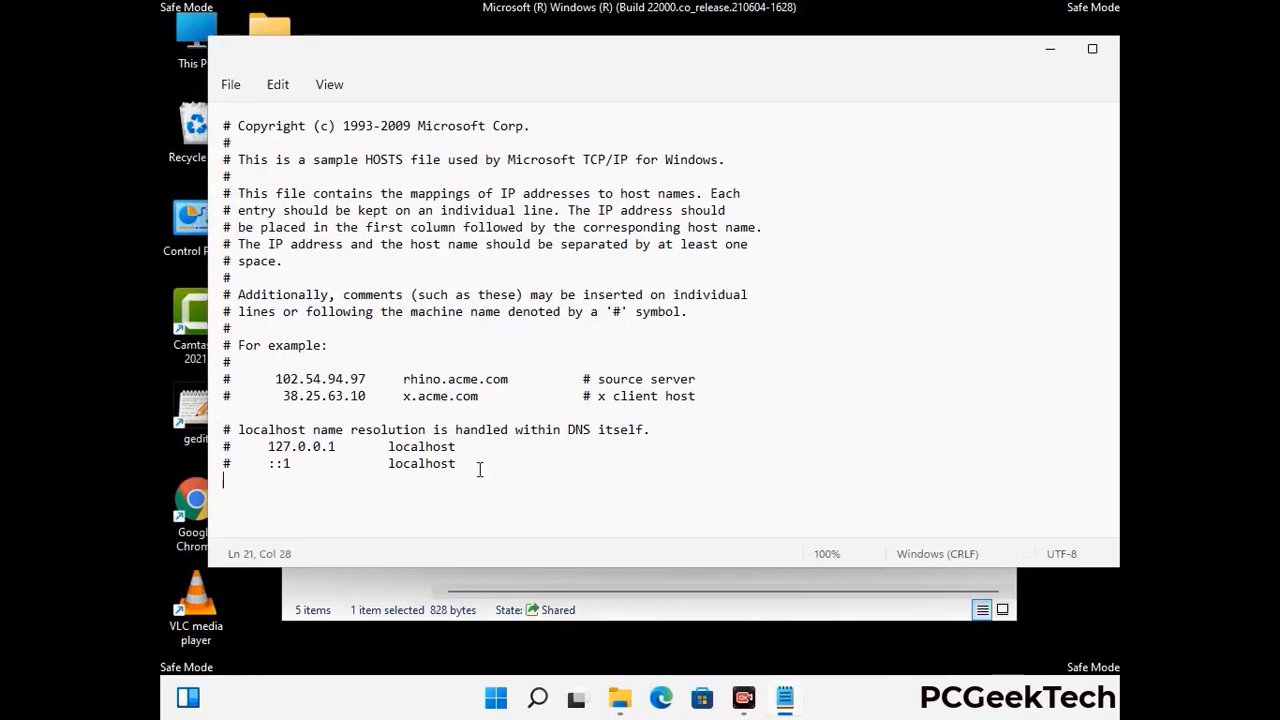
pyautogui.scroll(-1, 218, 428)
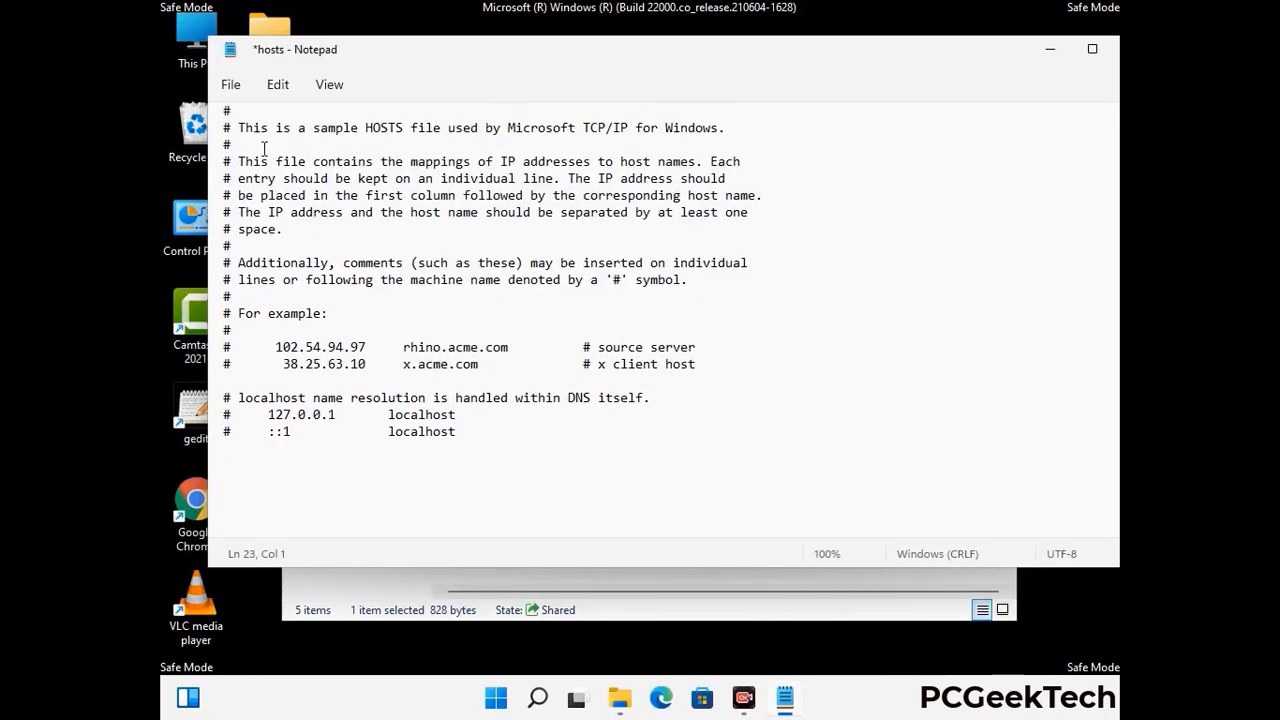
pyautogui.click(231, 88)
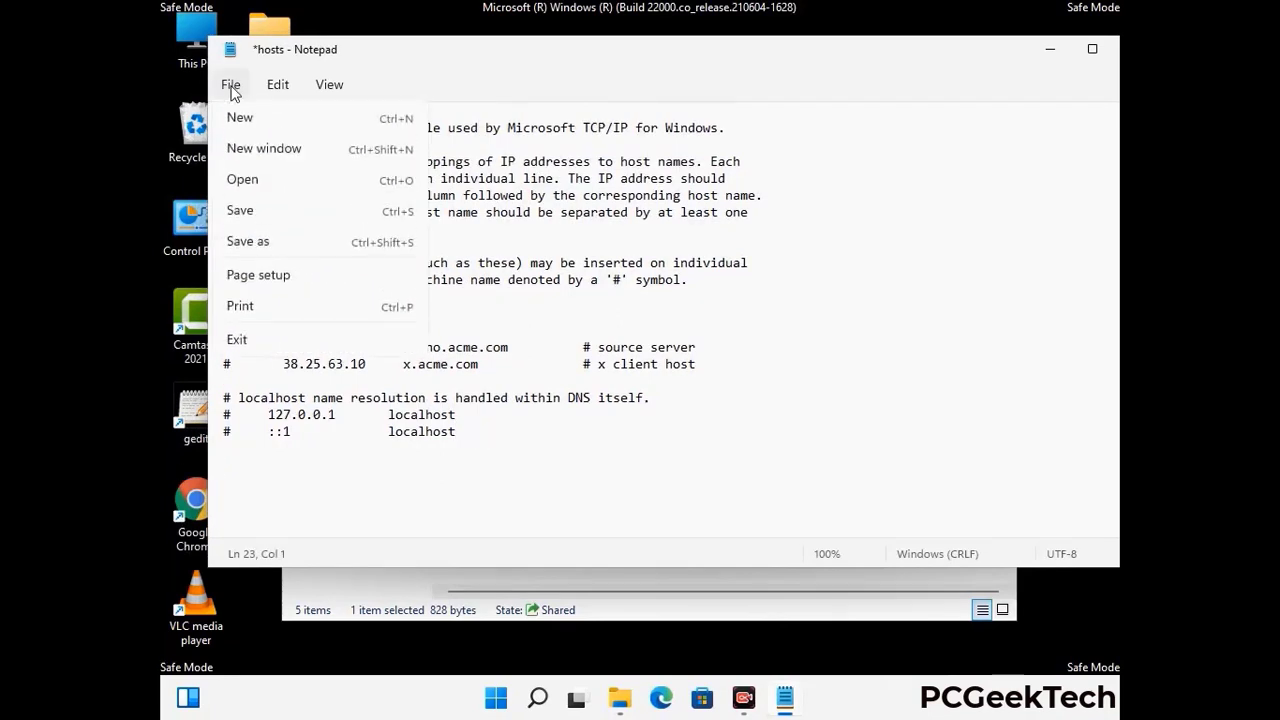
pyautogui.click(241, 214)
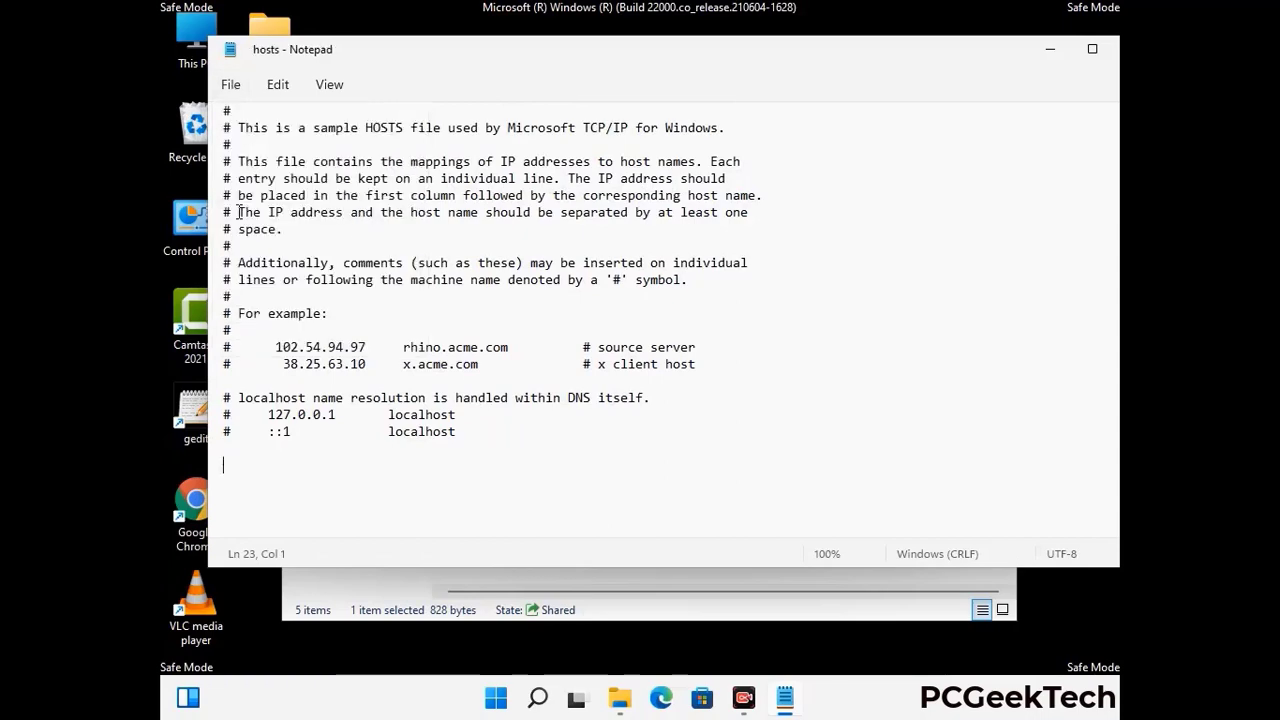
# Step: Close Notepad and the etc folder window
pyautogui.moveTo(963, 56); pyautogui.dragTo(816, 57)
pyautogui.click(988, 52)
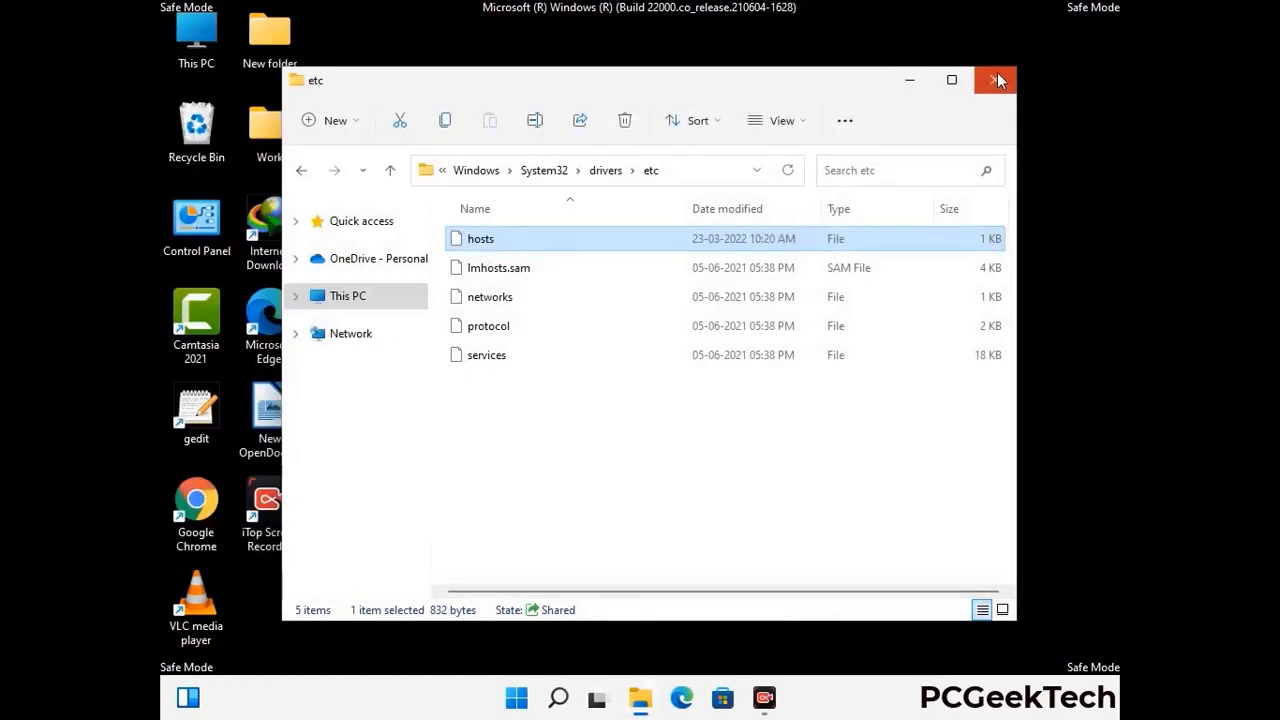
pyautogui.click(997, 74)
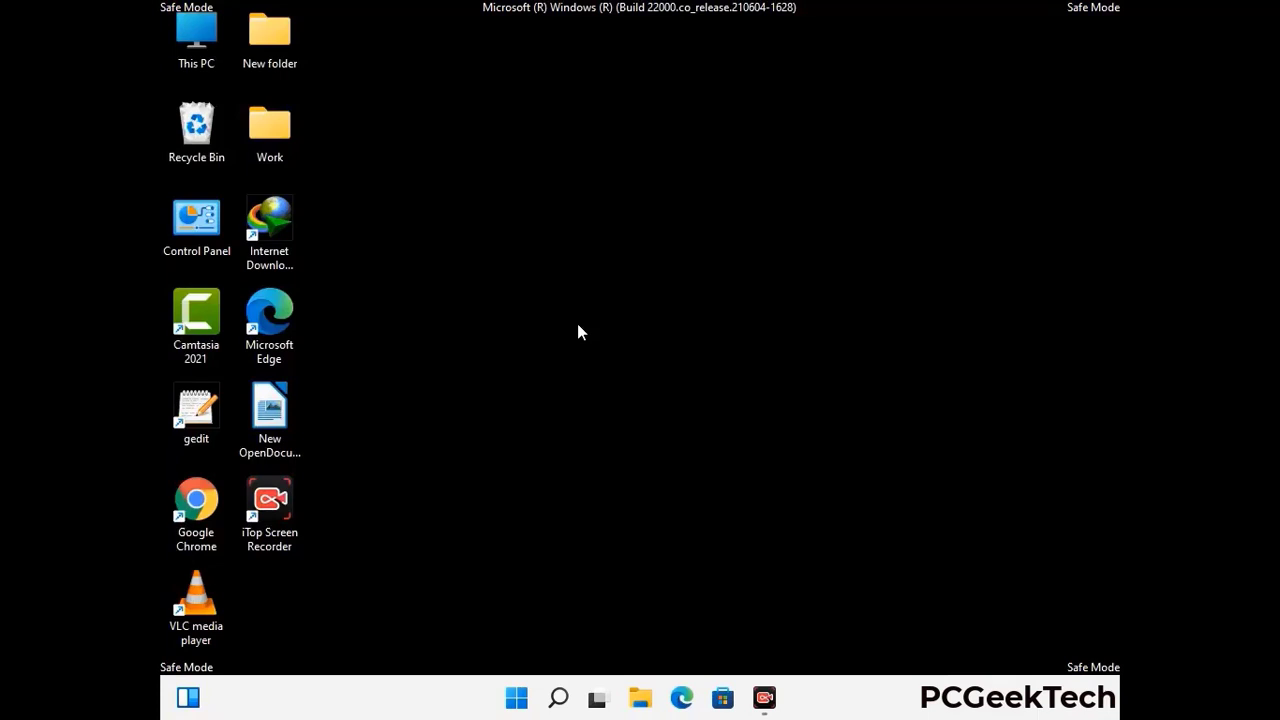
# Step: Open the AppData\Roaming folder through %appdata% in the Run box
pyautogui.press('super+r')
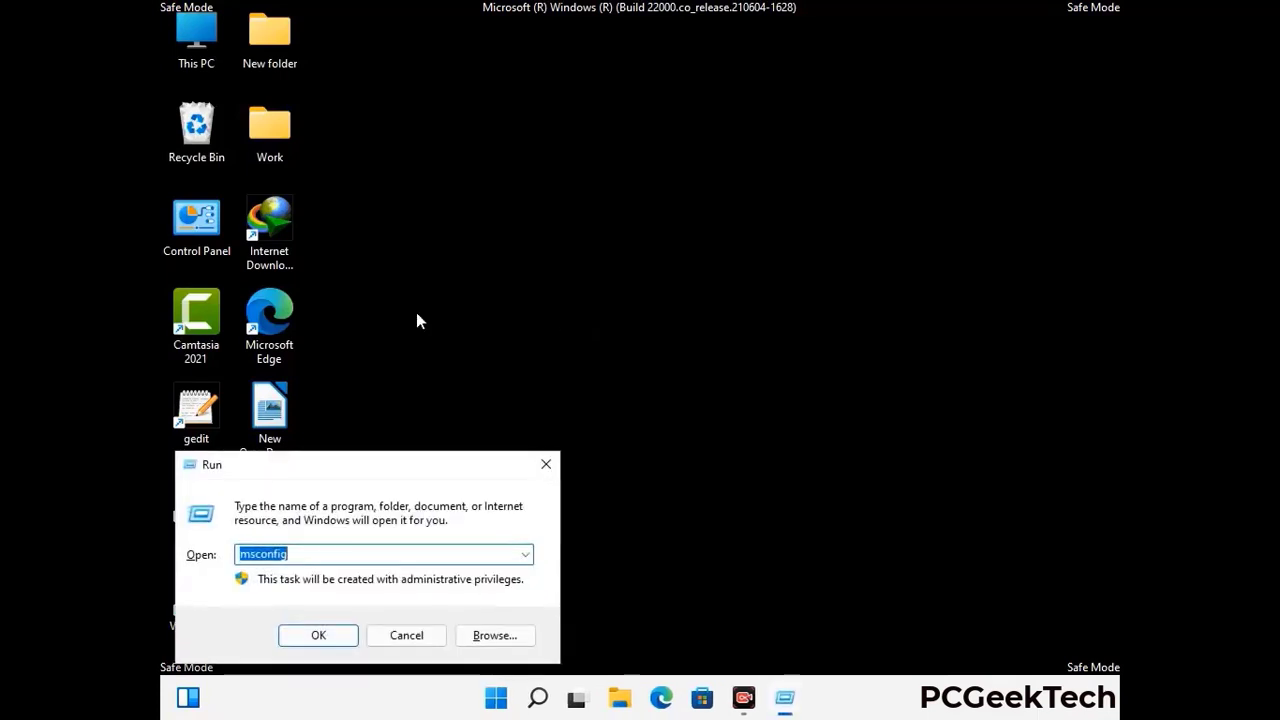
pyautogui.moveTo(366, 464); pyautogui.dragTo(597, 200)
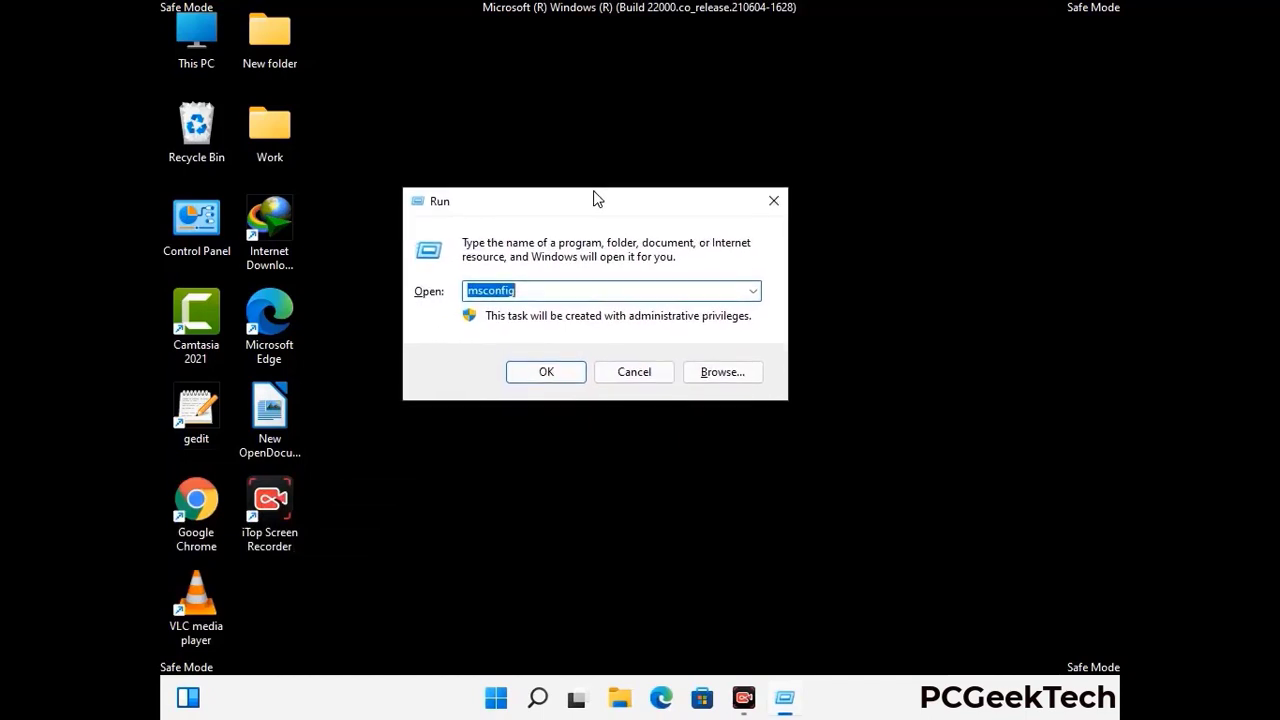
pyautogui.write('%')
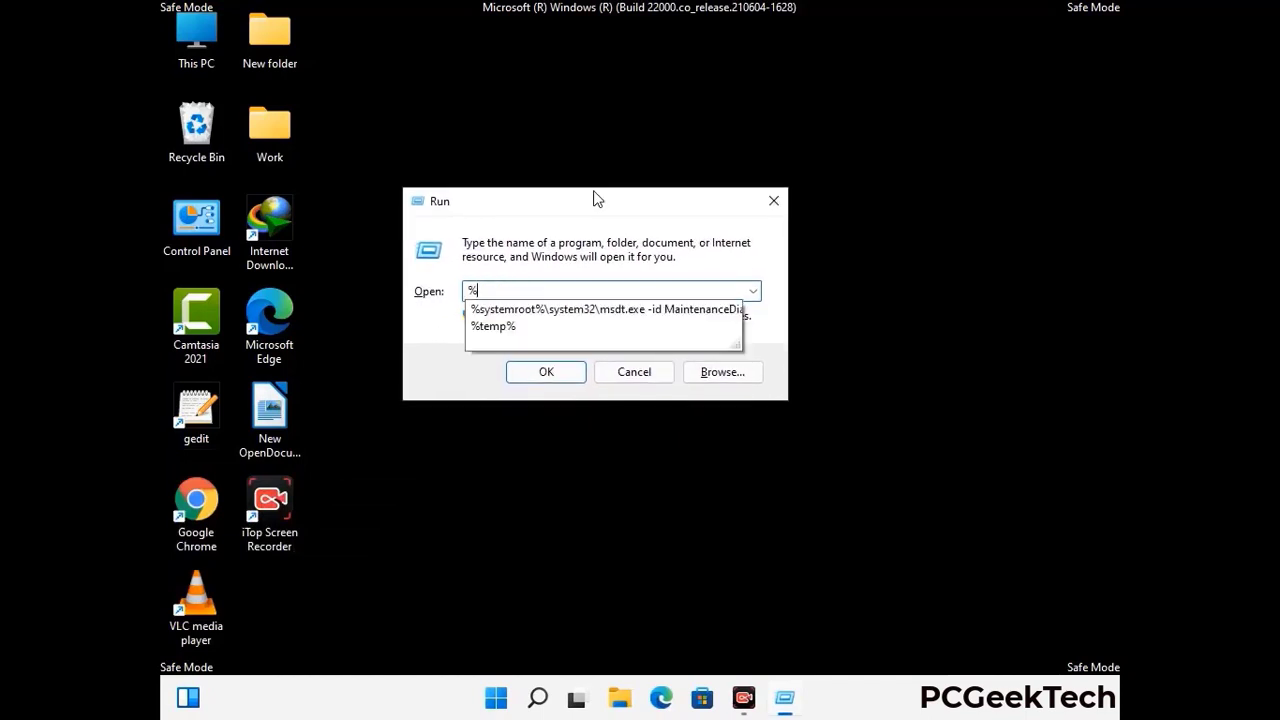
pyautogui.write('ap')
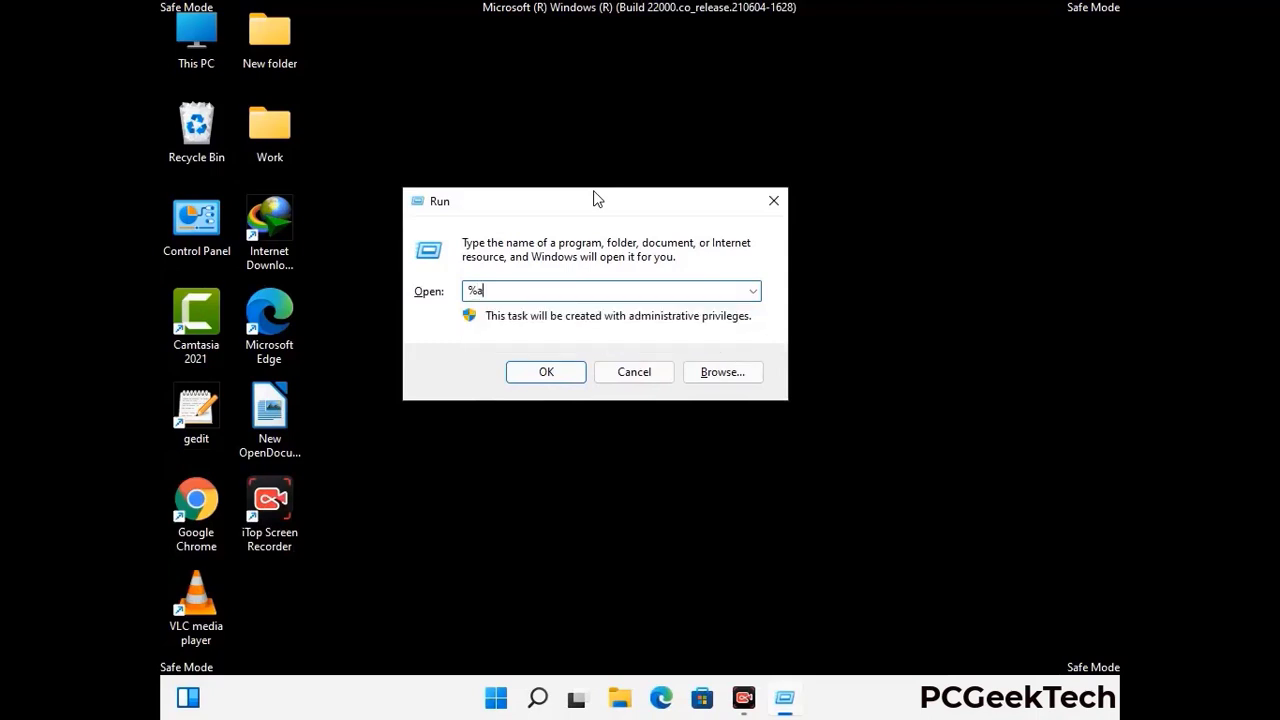
pyautogui.write('pdata%')
pyautogui.press('Return')
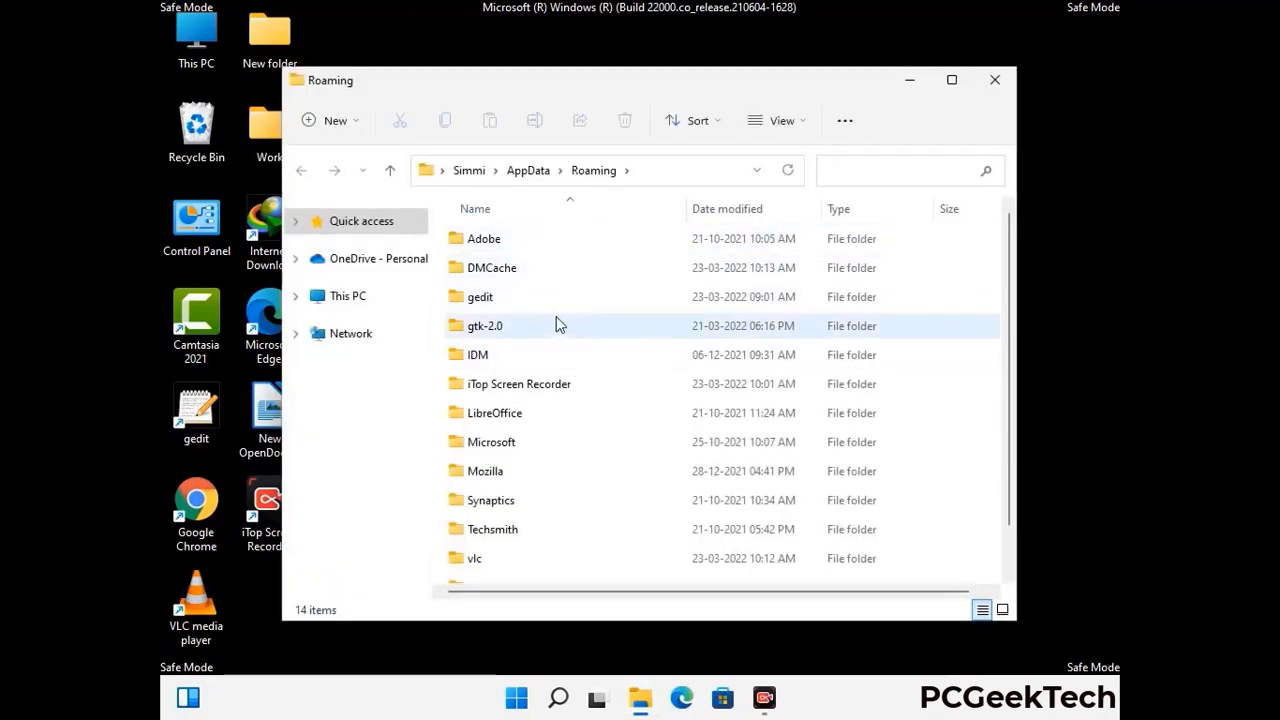
# Step: Delete the Zoom folder and close the Roaming window
pyautogui.scroll(-1, 600, 351)
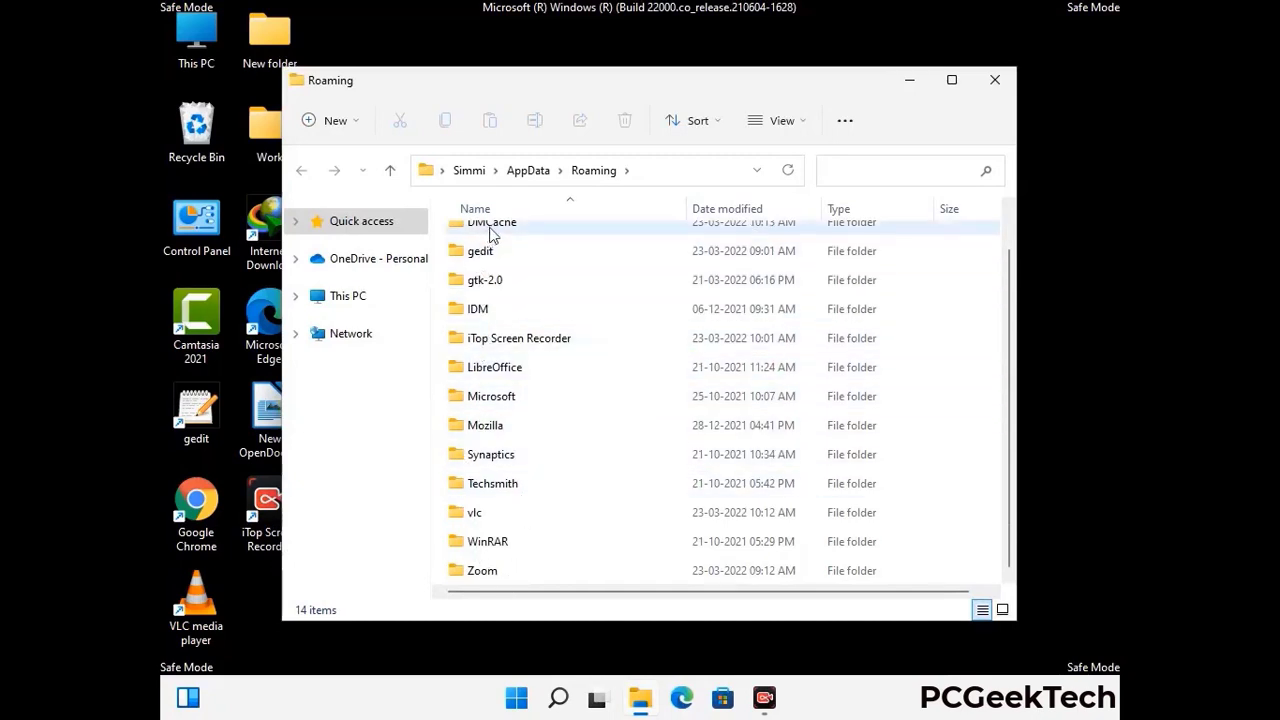
pyautogui.scroll(1, 530, 355)
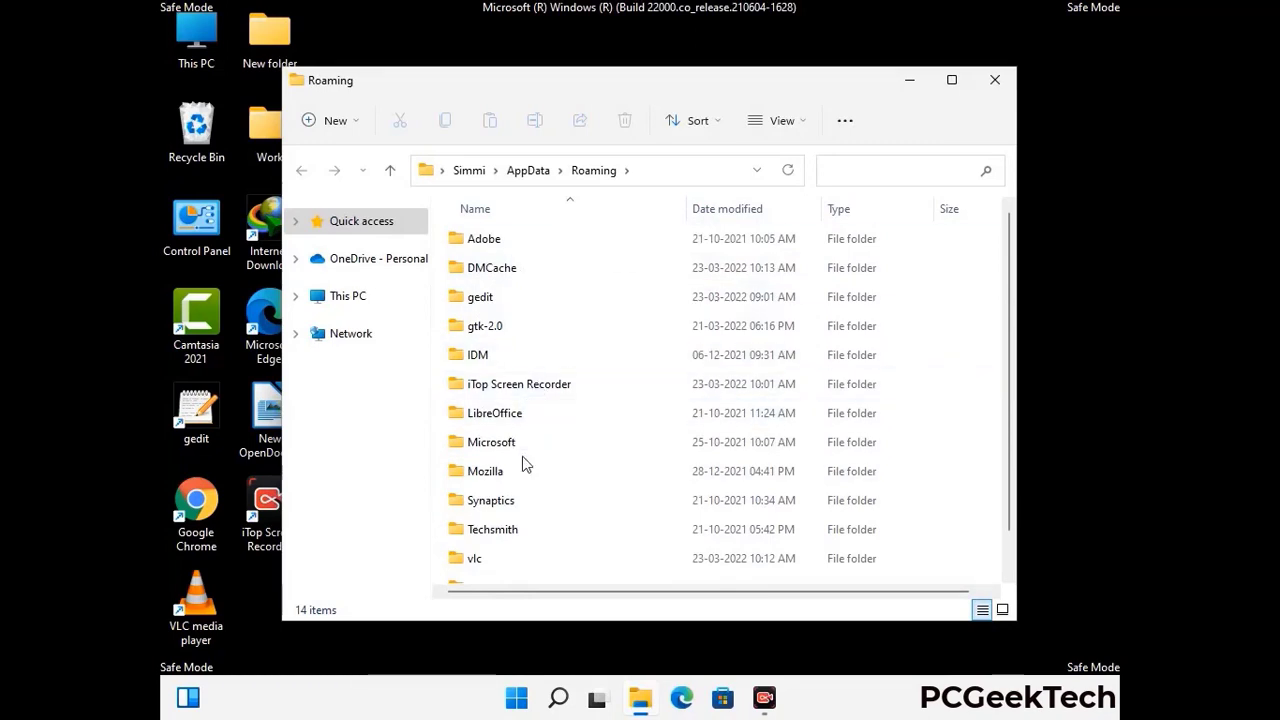
pyautogui.scroll(-1, 515, 520)
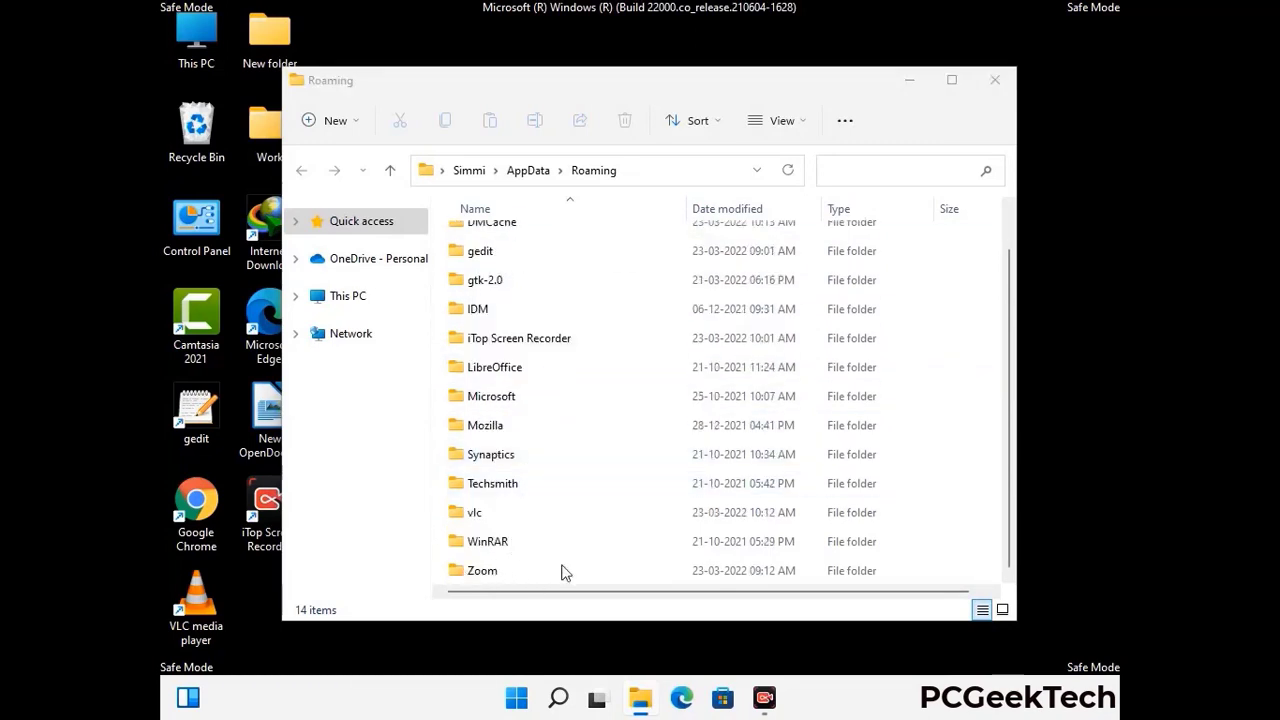
pyautogui.click(716, 568)
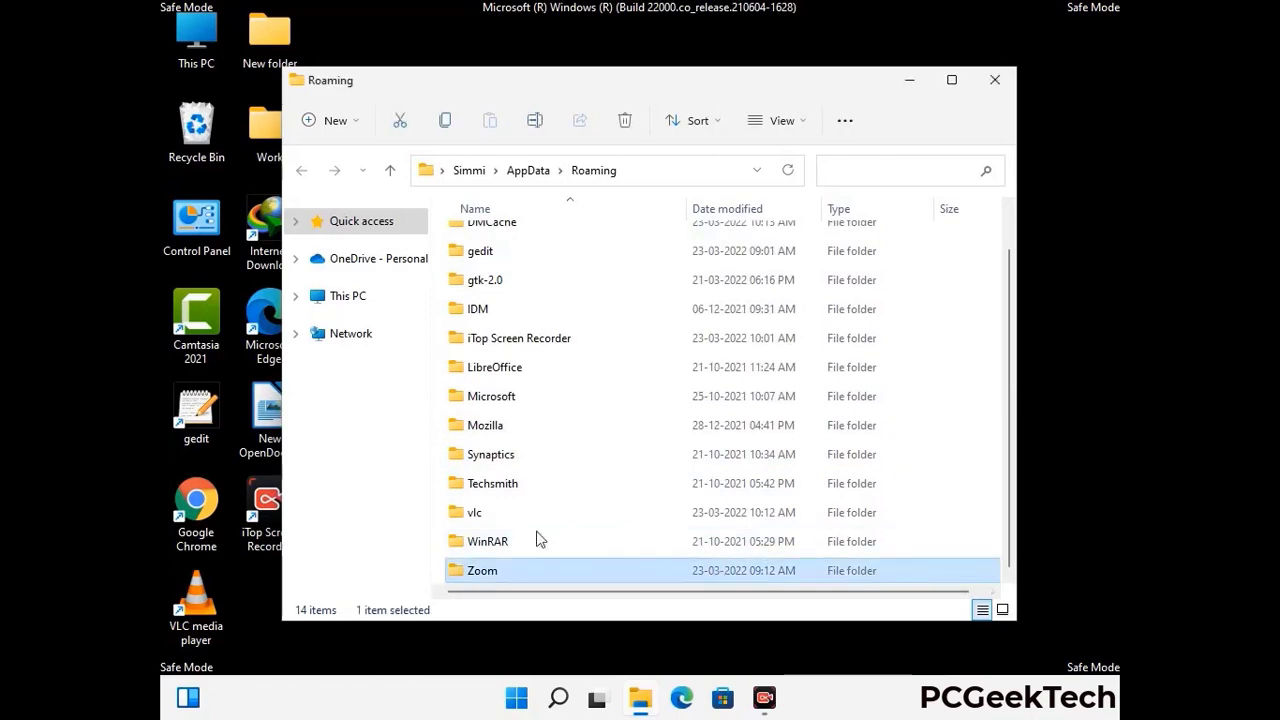
pyautogui.click(630, 124)
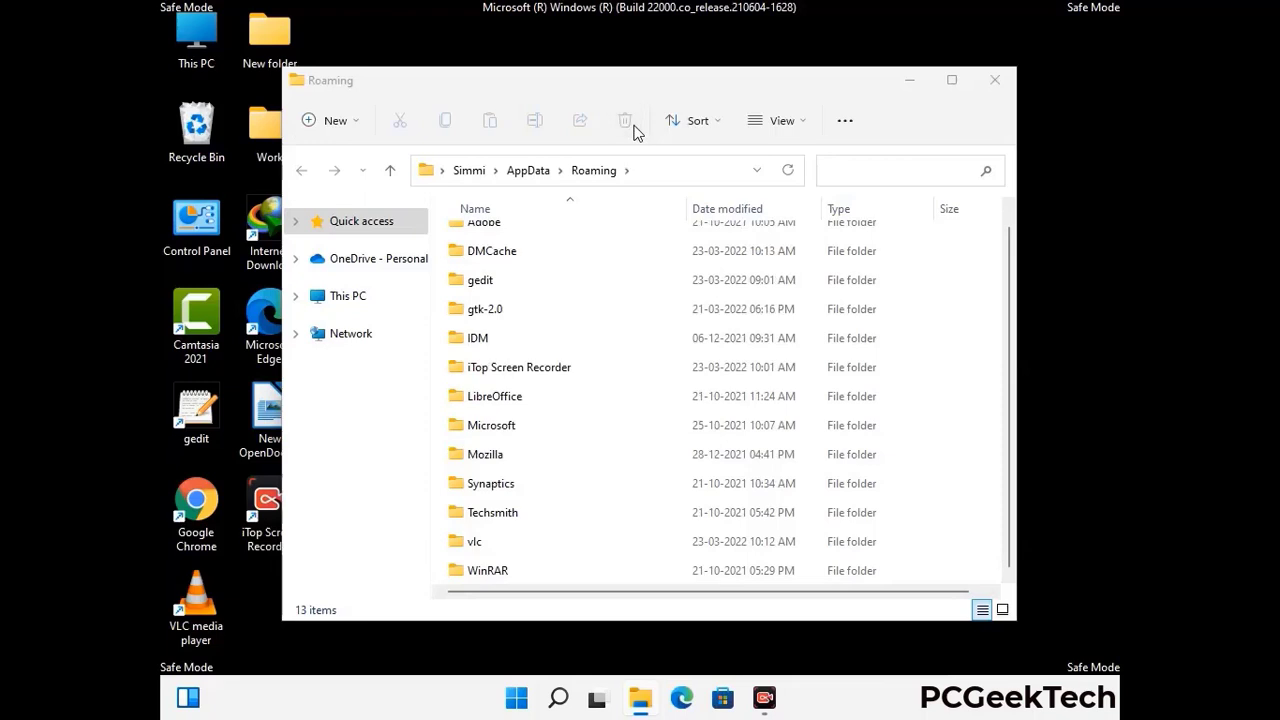
pyautogui.click(993, 84)
pyautogui.click(994, 82)
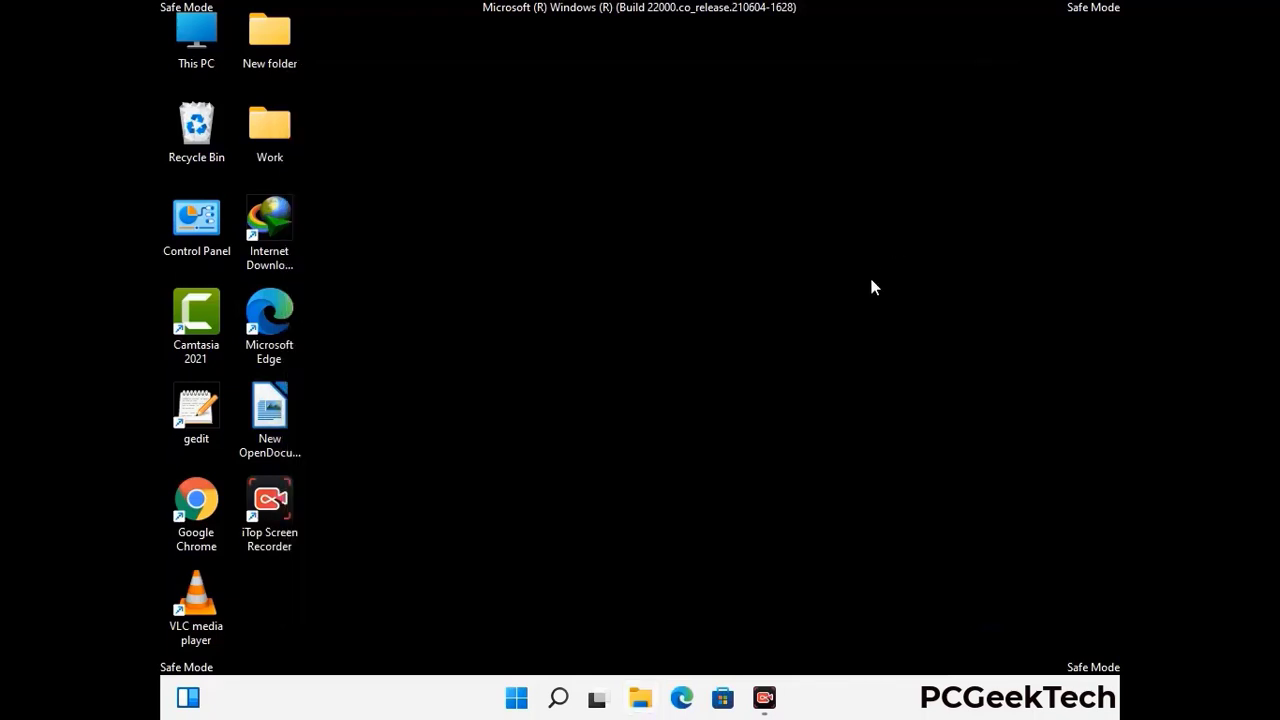
# Step: Open the AppData\Local folder through %LocalAppData% in the Run box
pyautogui.press('super+r')
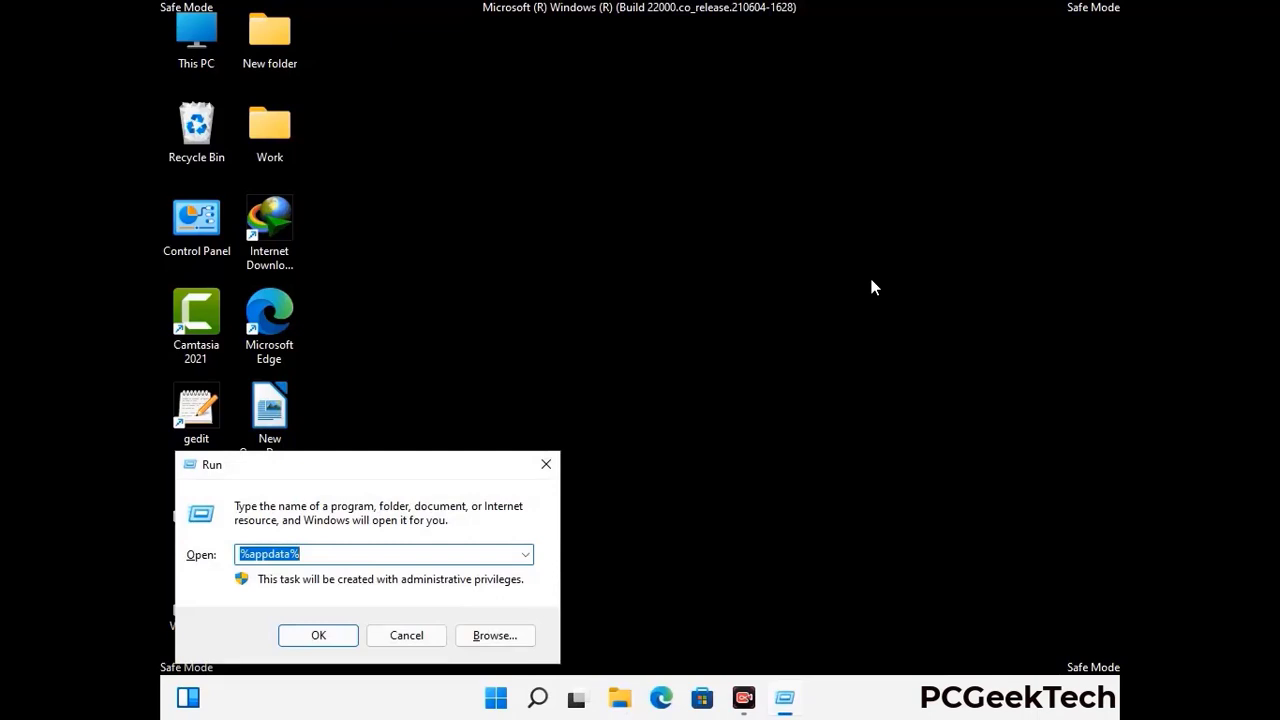
pyautogui.moveTo(400, 475); pyautogui.dragTo(671, 255)
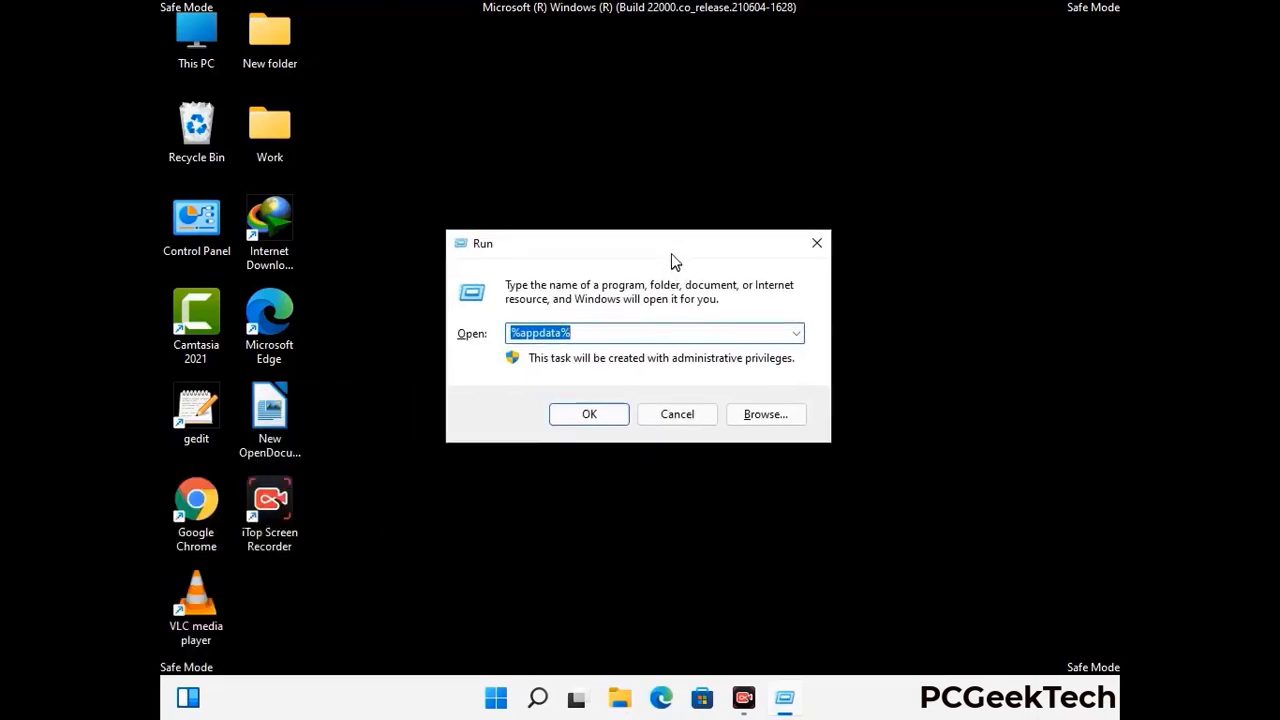
pyautogui.write('%Local')
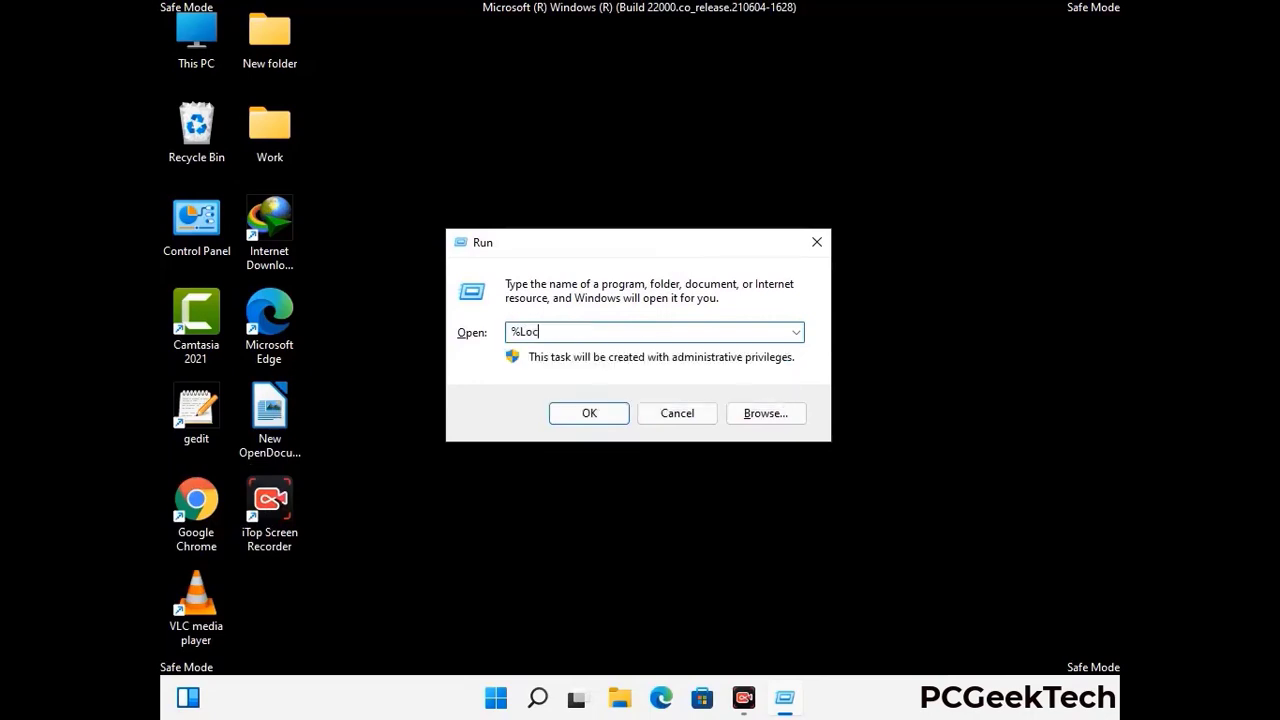
pyautogui.write('AppData%')
pyautogui.press('Return')
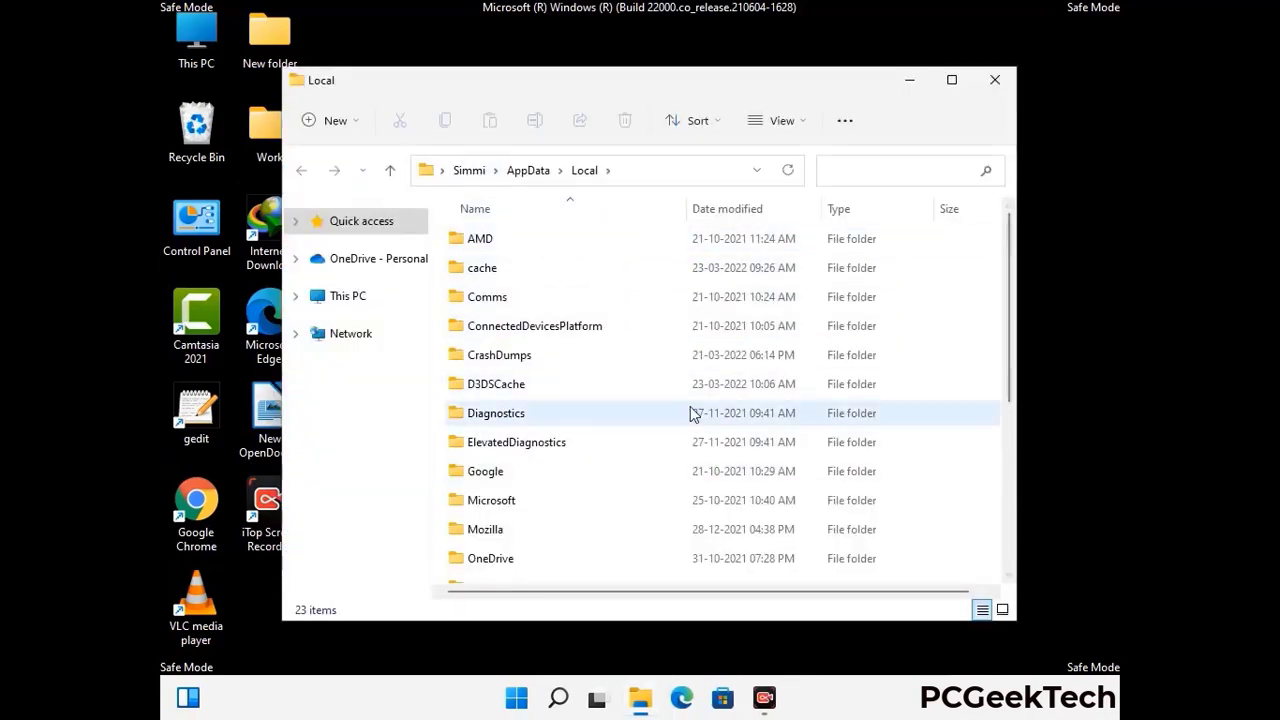
# Step: Delete the Mozilla folder from AppData\Local
pyautogui.scroll(-1, 540, 420)
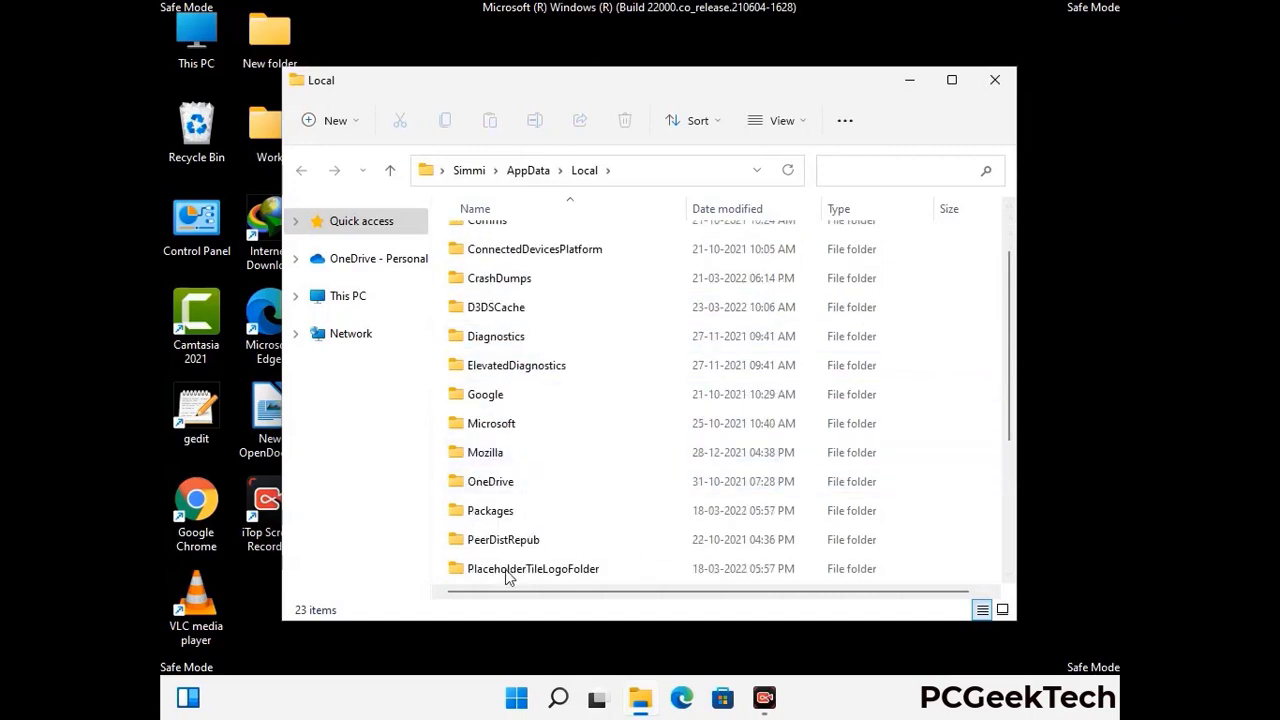
pyautogui.click(498, 458)
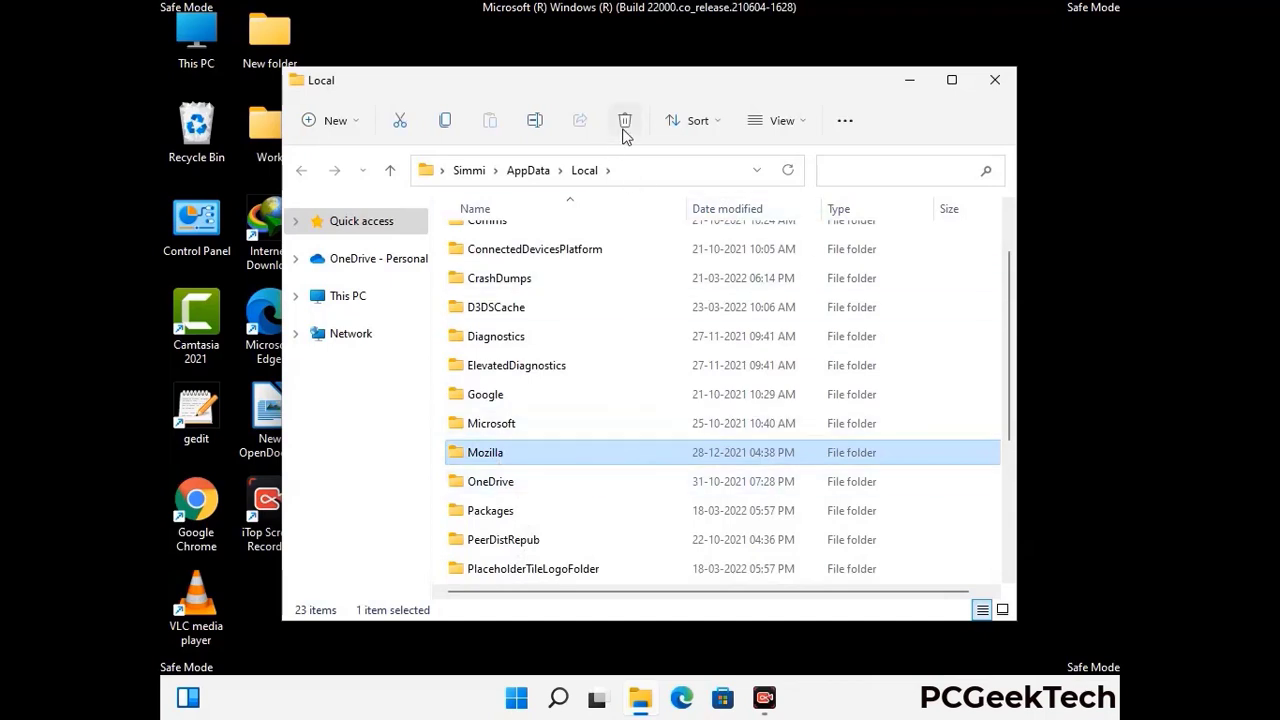
pyautogui.click(624, 122)
pyautogui.click(624, 122)
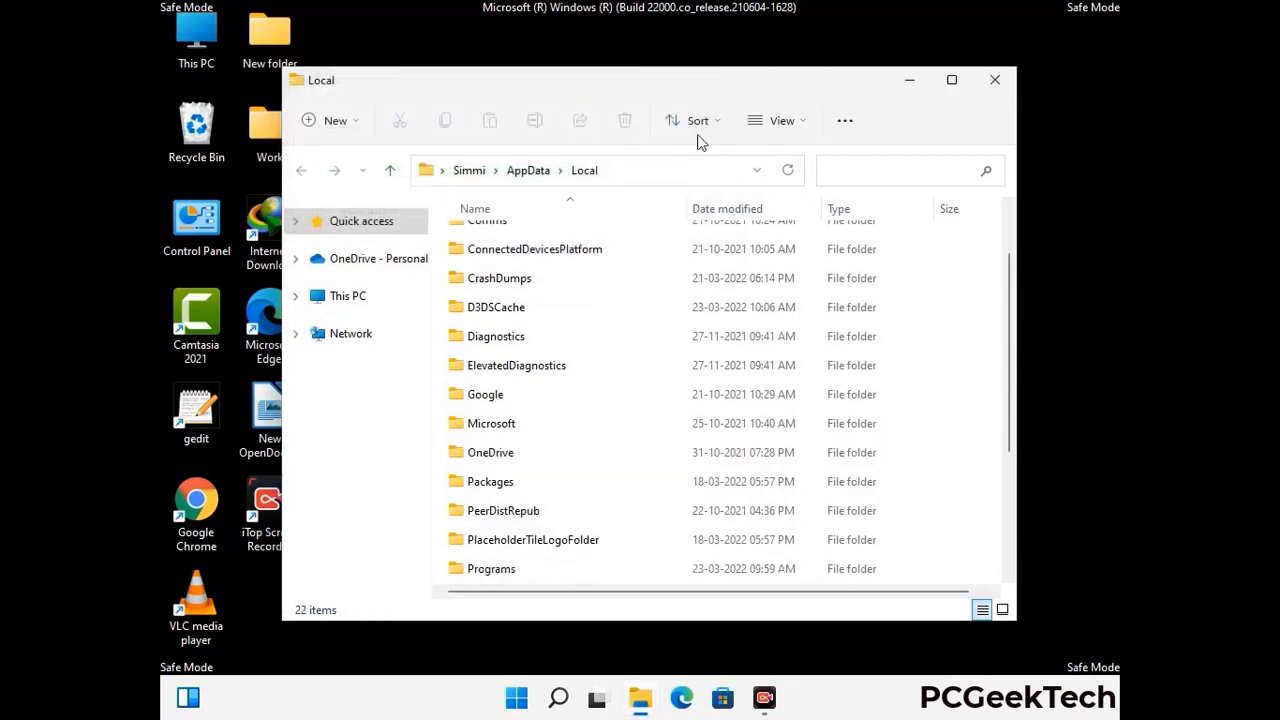
# Step: Close the Local window and open C:\ProgramData through %ProgramData%
pyautogui.click(996, 90)
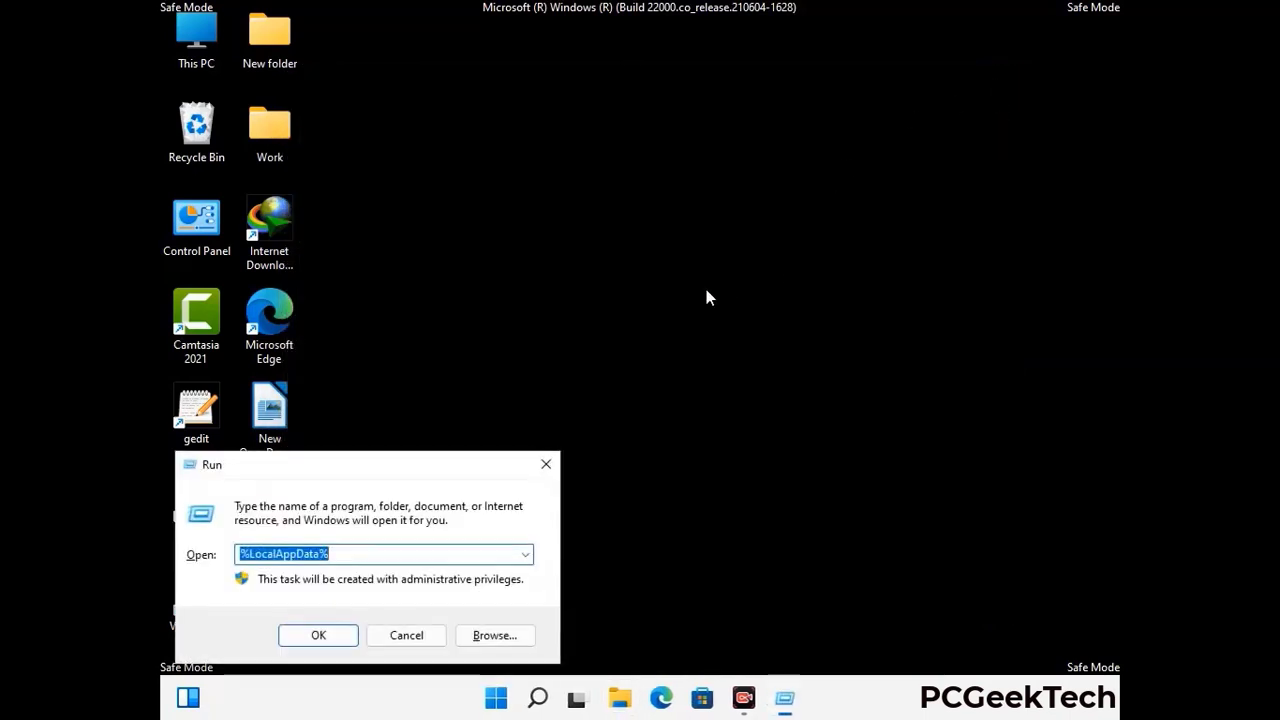
pyautogui.moveTo(330, 474); pyautogui.dragTo(586, 266)
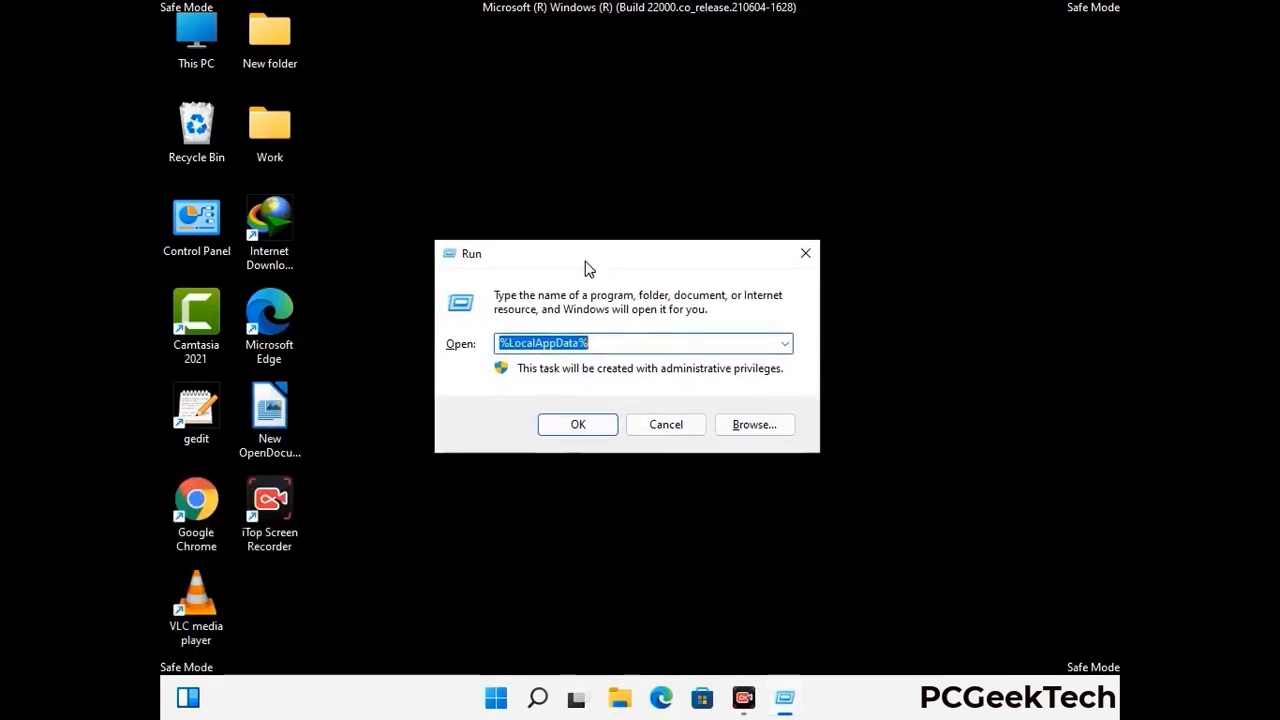
pyautogui.write('%')
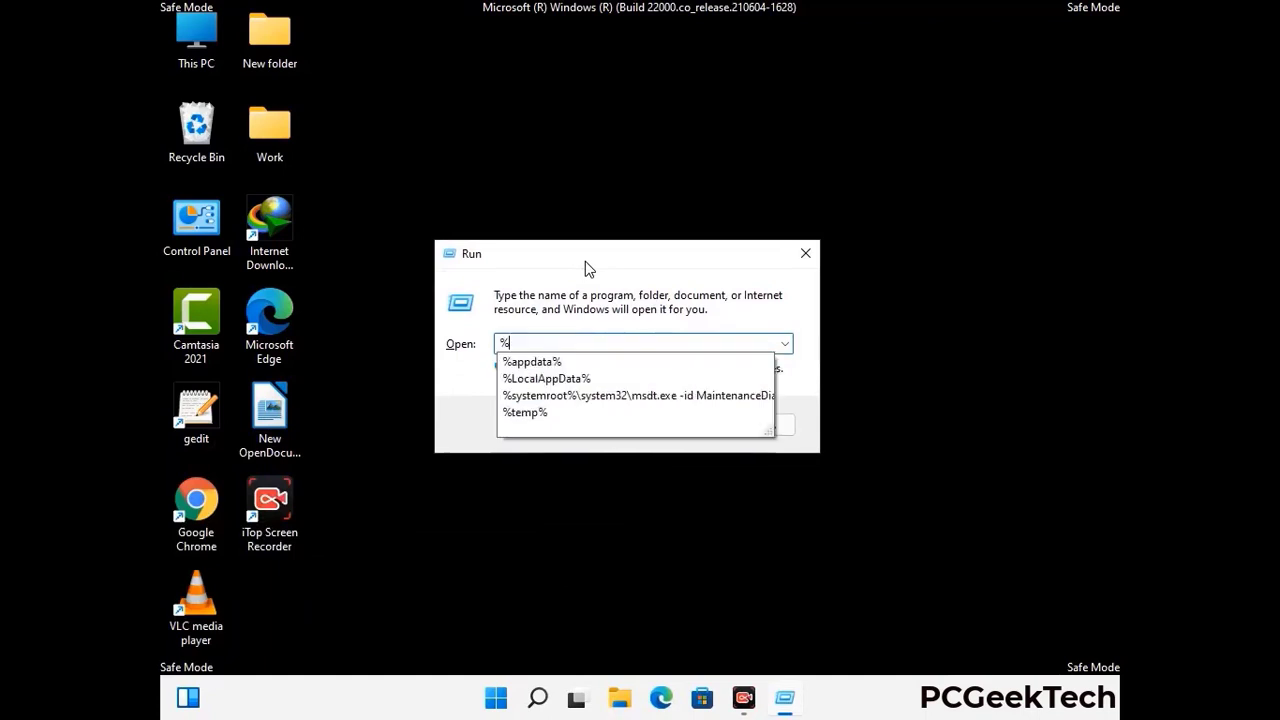
pyautogui.write('Pro')
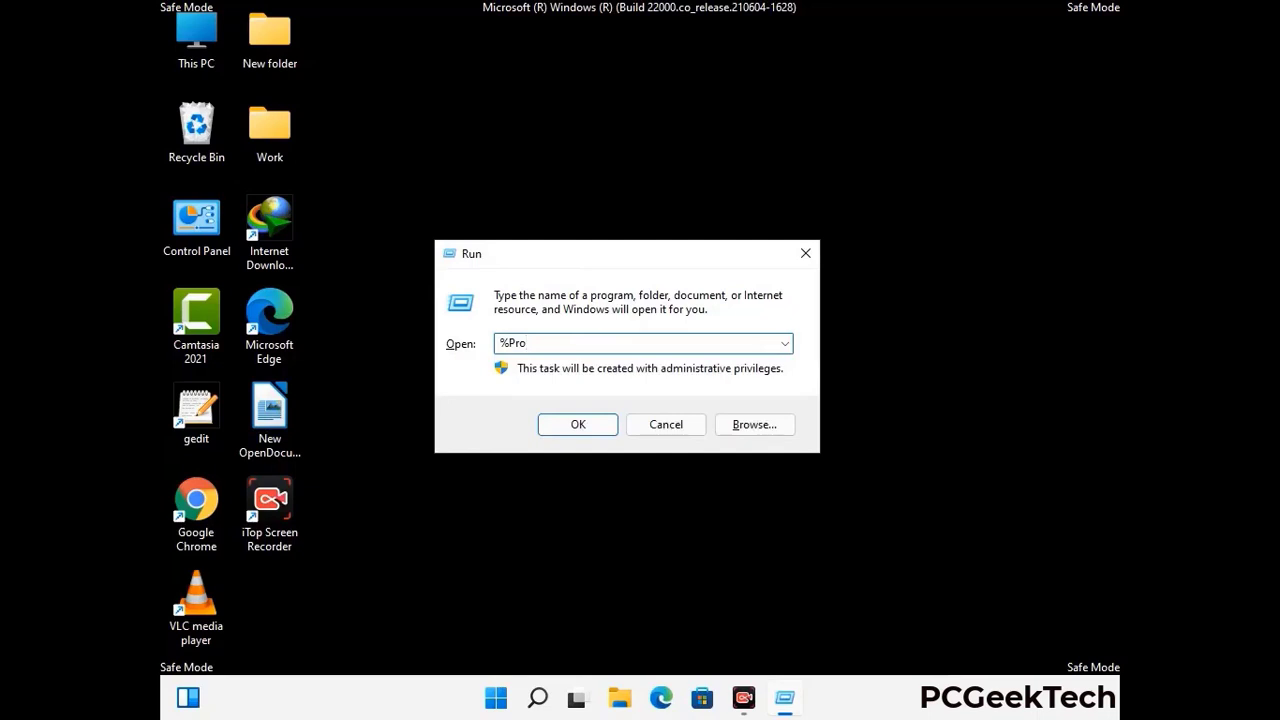
pyautogui.write('gramData%')
pyautogui.press('Return')
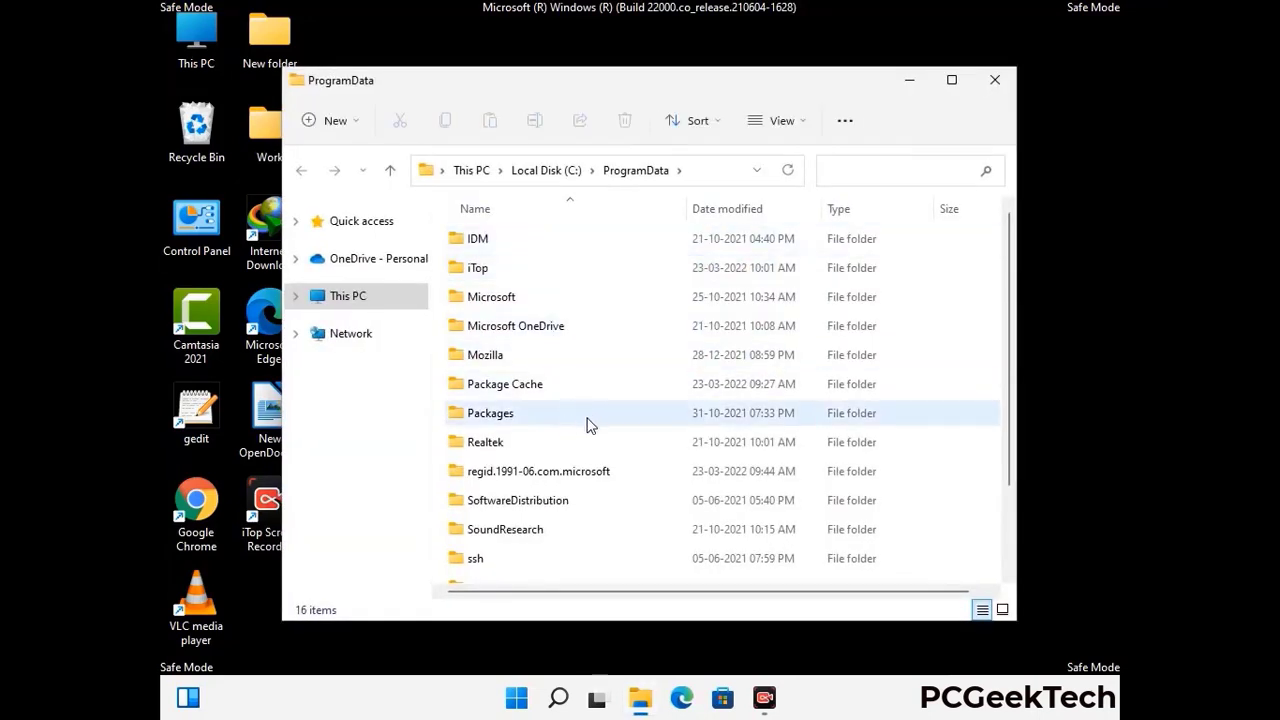
# Step: Delete the Mozilla folder from ProgramData and close the window
pyautogui.scroll(-2, 588, 421)
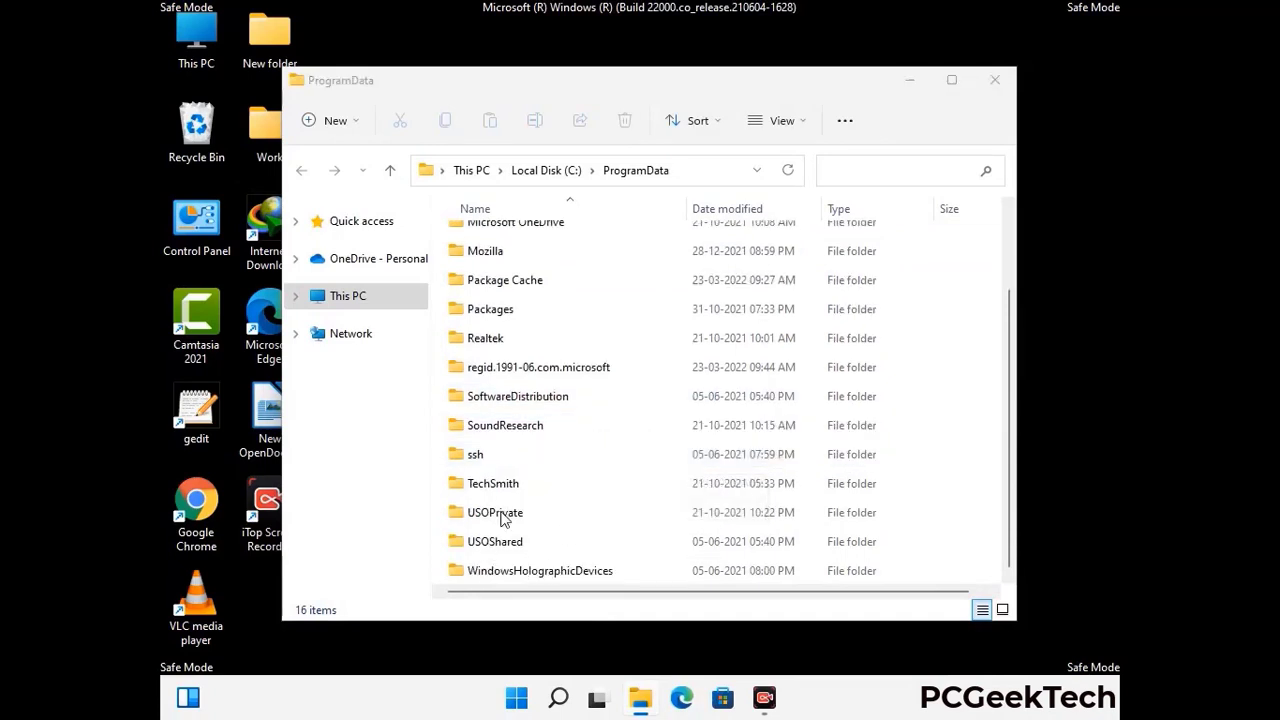
pyautogui.click(500, 252)
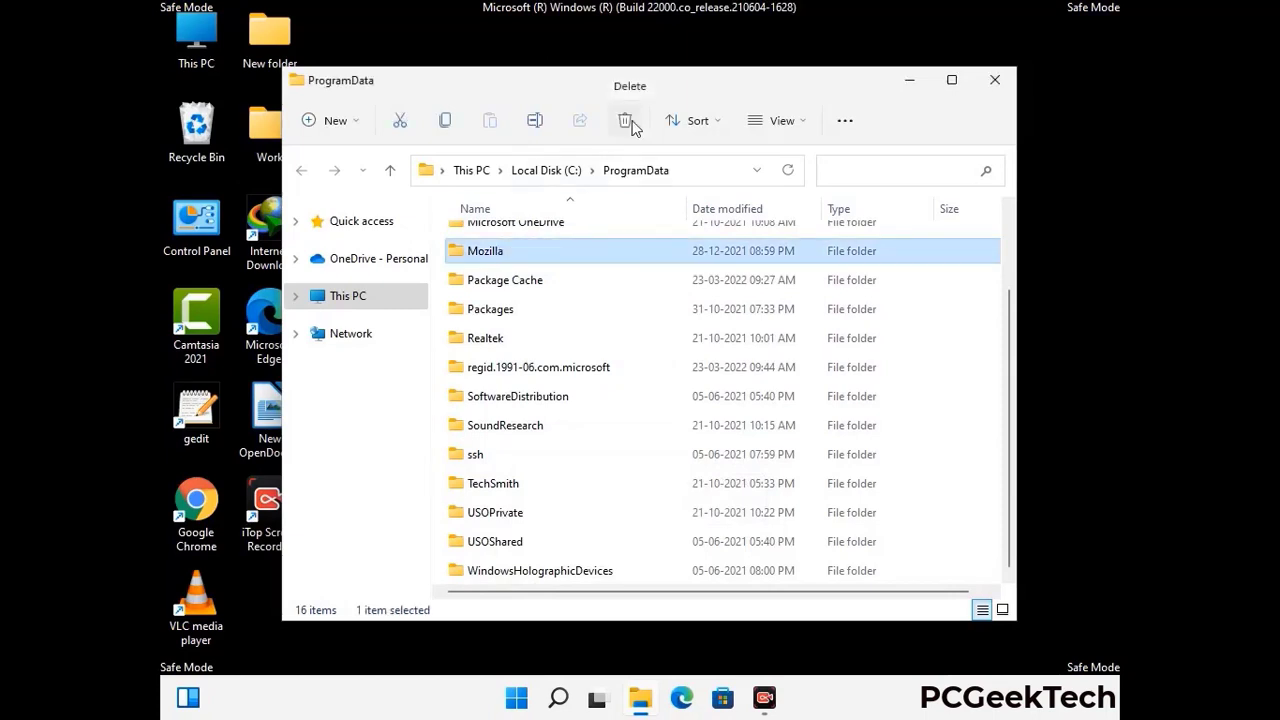
pyautogui.click(630, 125)
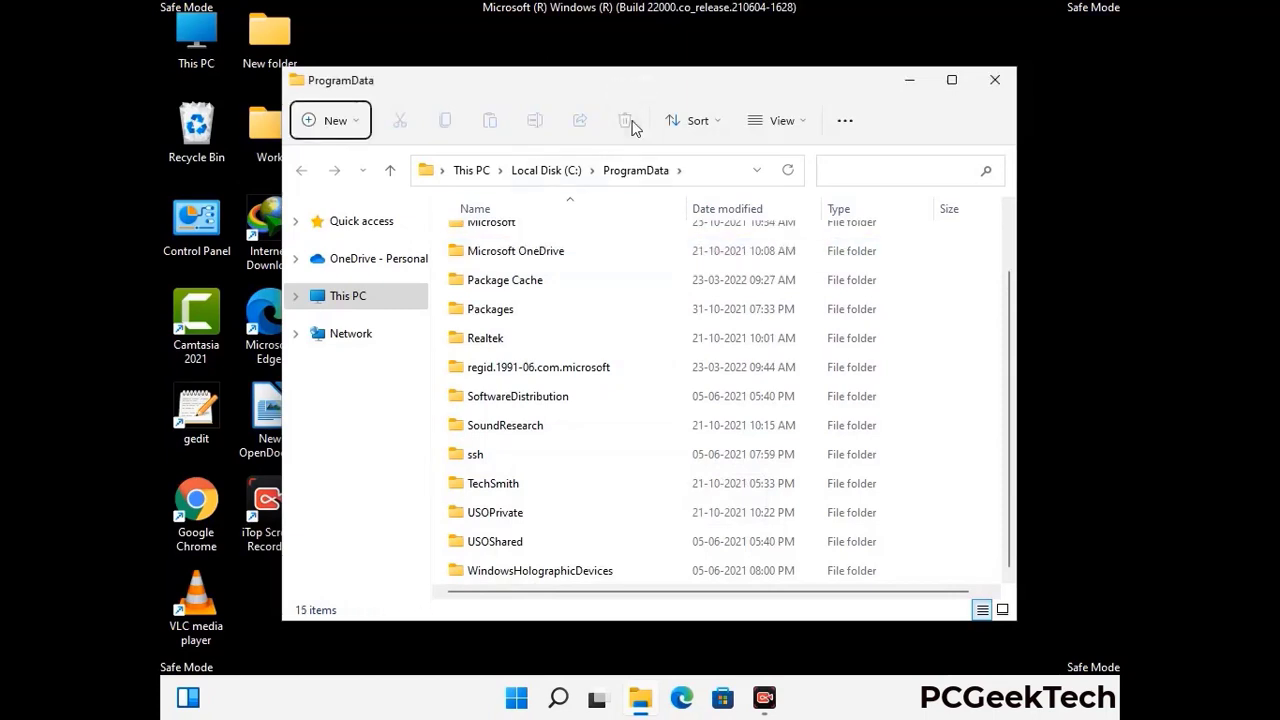
pyautogui.scroll(2, 657, 409)
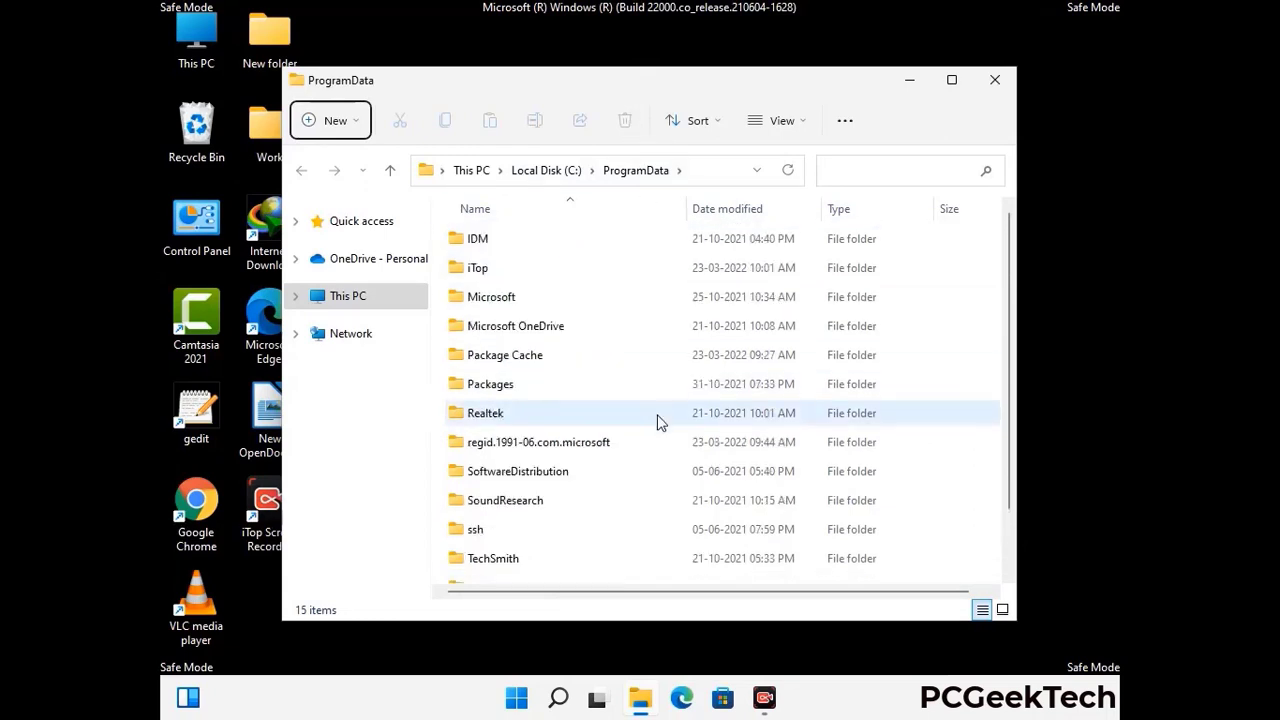
pyautogui.click(1003, 80)
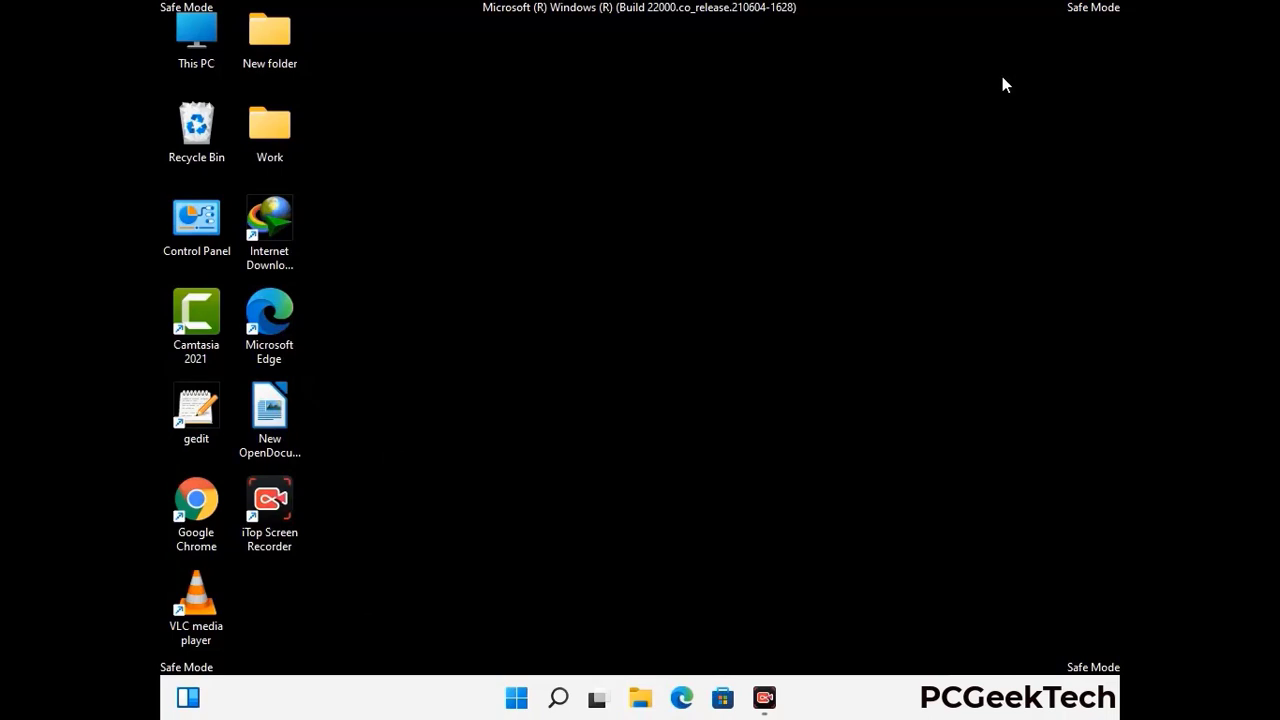
pyautogui.press('super+r')
pyautogui.moveTo(417, 462); pyautogui.dragTo(665, 253)
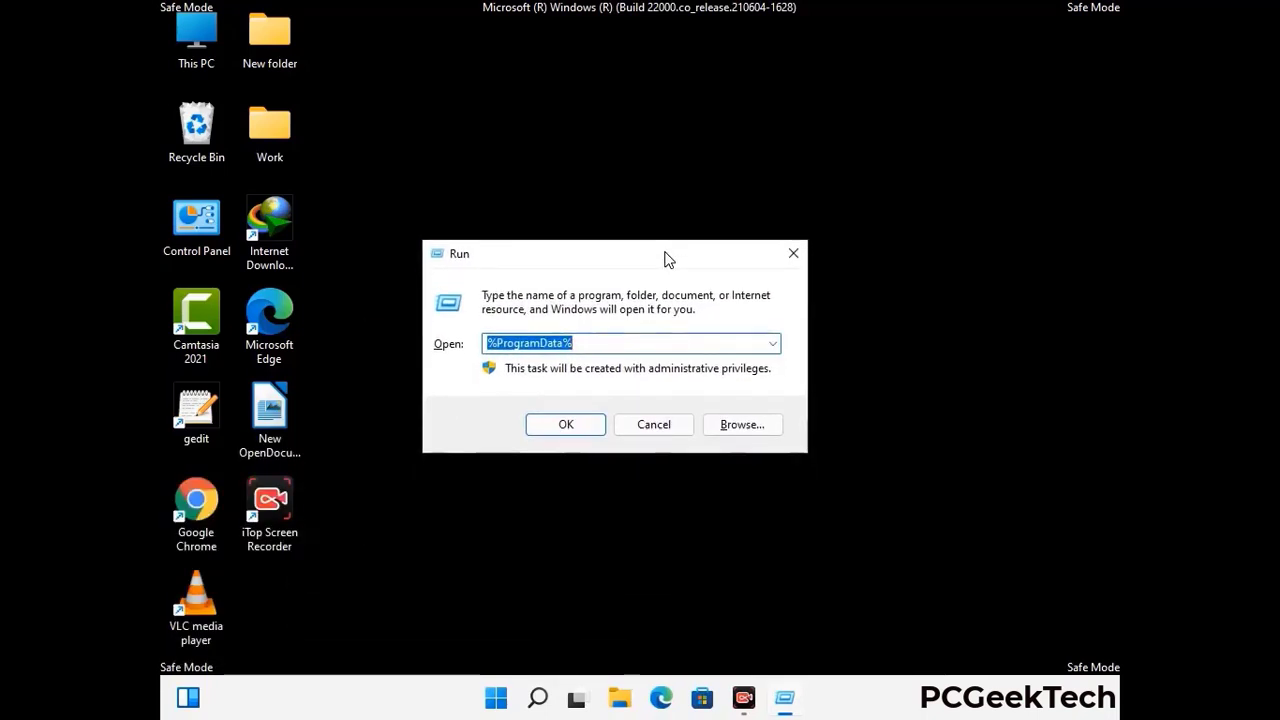
pyautogui.write('%Win')
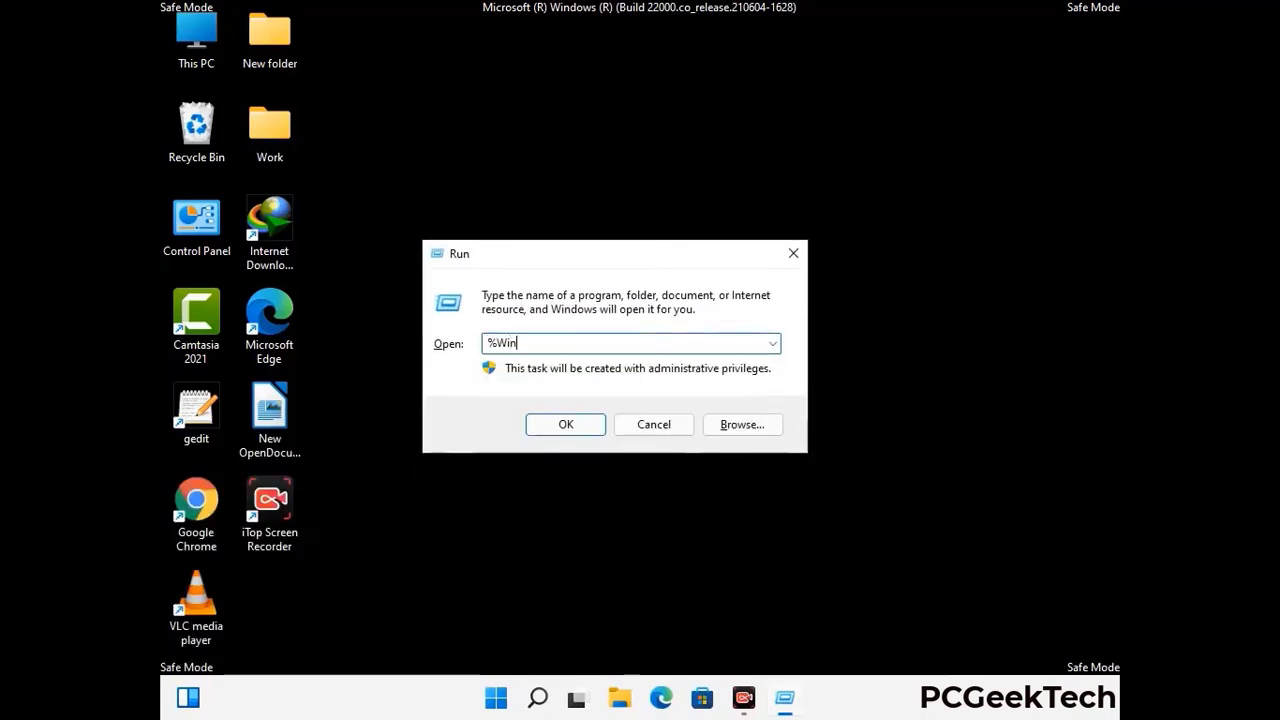
pyautogui.write('Dir%')
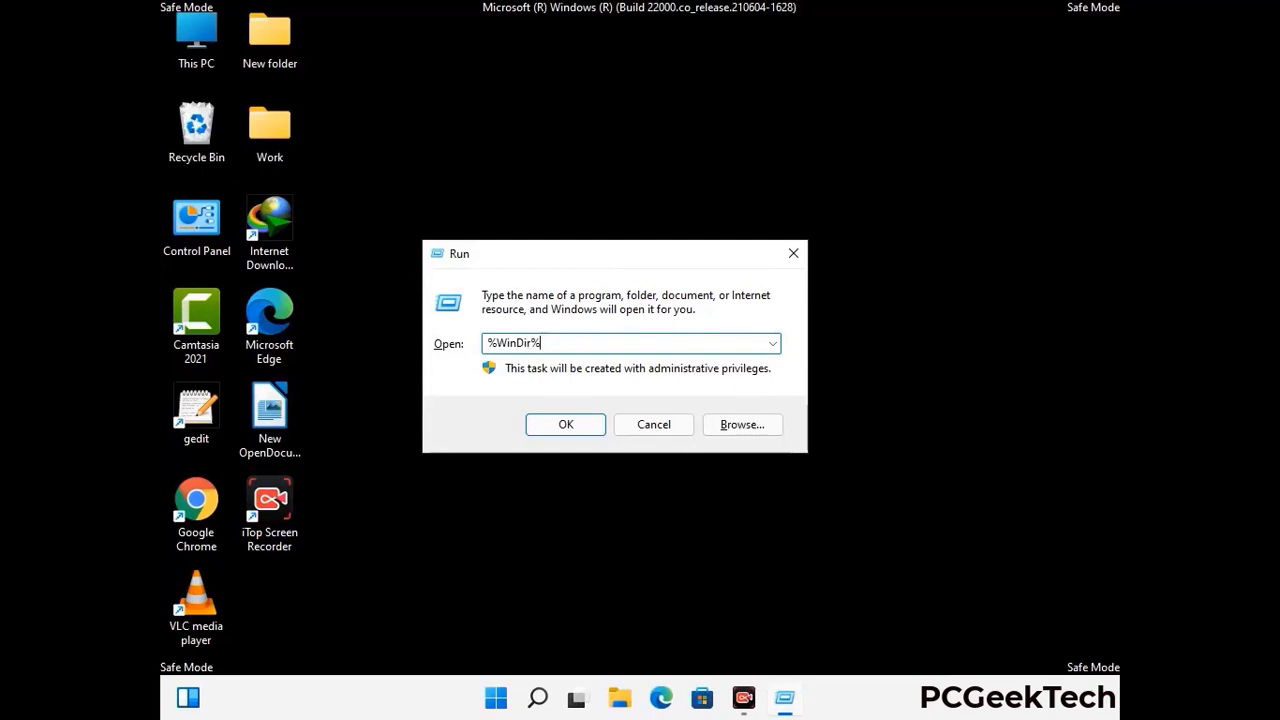
pyautogui.press('Return')
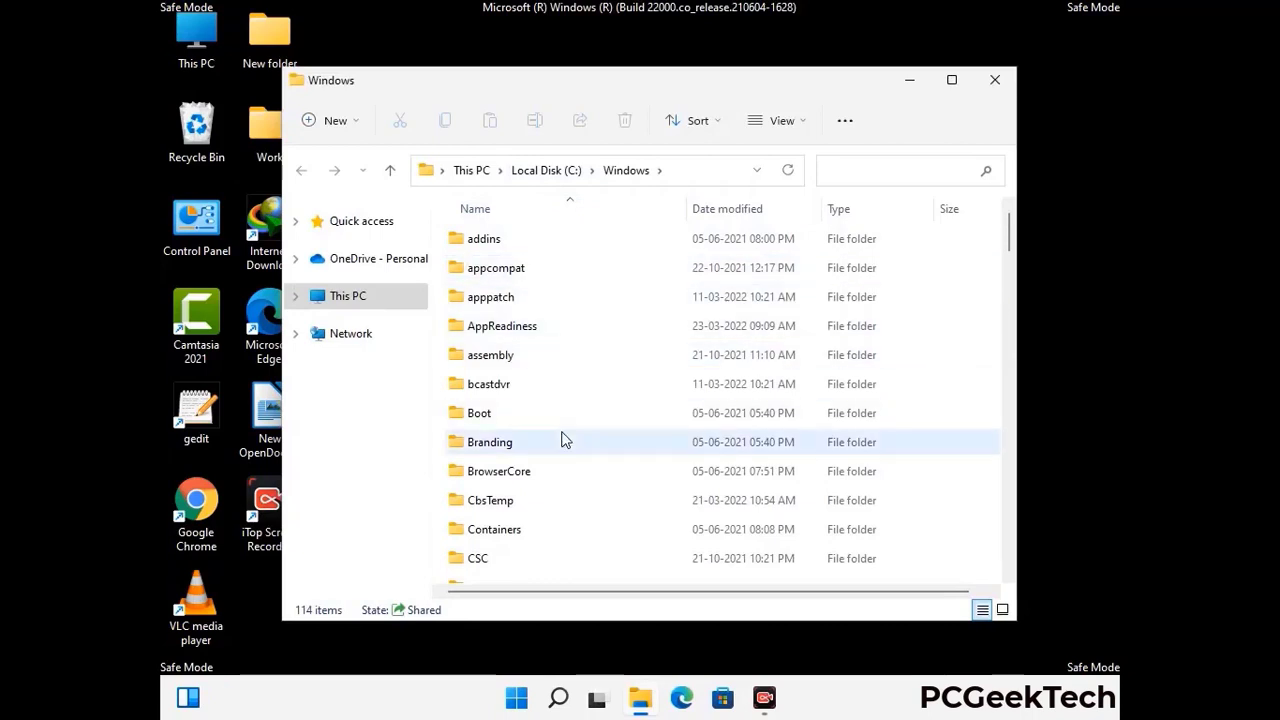
pyautogui.scroll(-1, 563, 440)
pyautogui.scroll(-2, 563, 443)
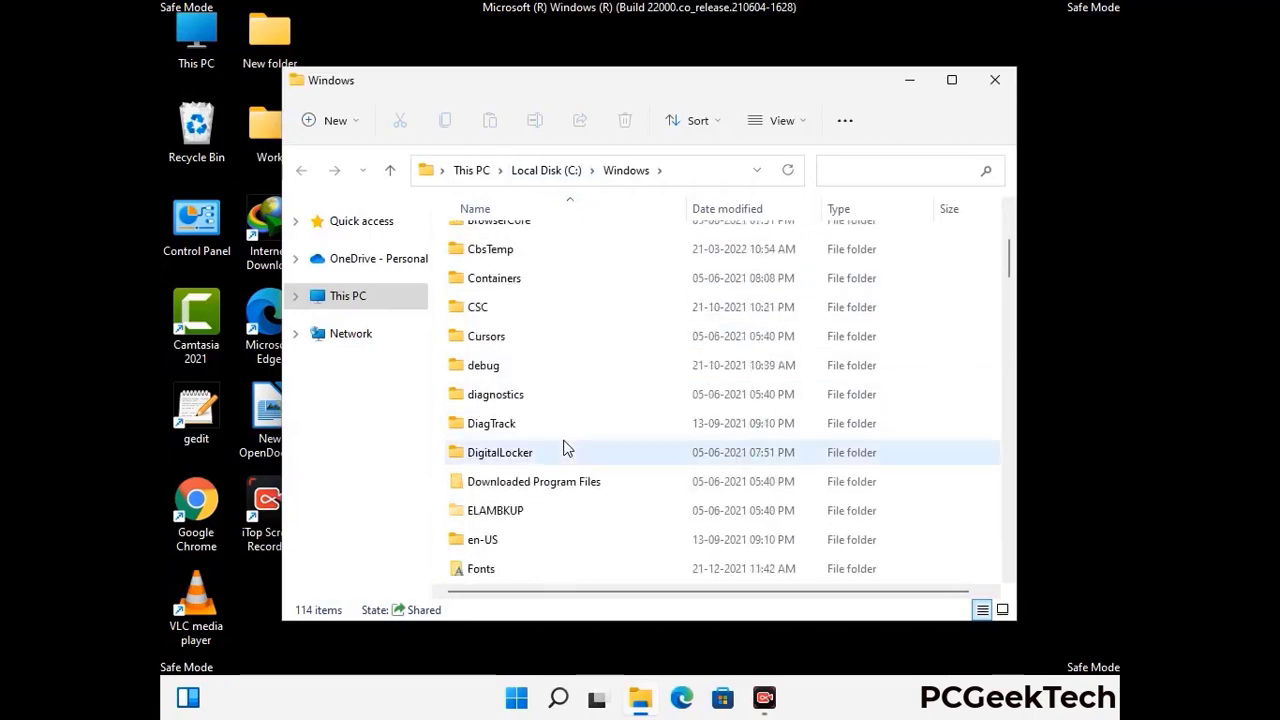
pyautogui.scroll(-1, 565, 450)
pyautogui.scroll(-5, 563, 450)
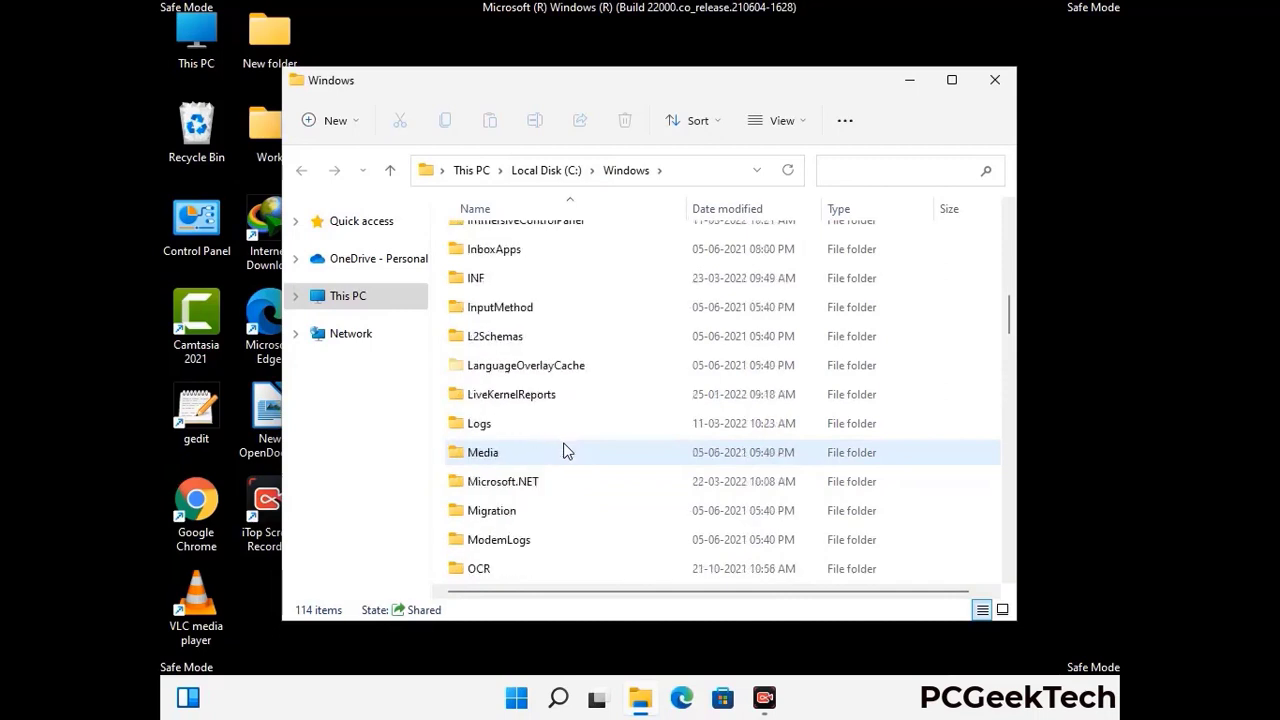
pyautogui.scroll(-1, 563, 452)
pyautogui.scroll(-8, 563, 452)
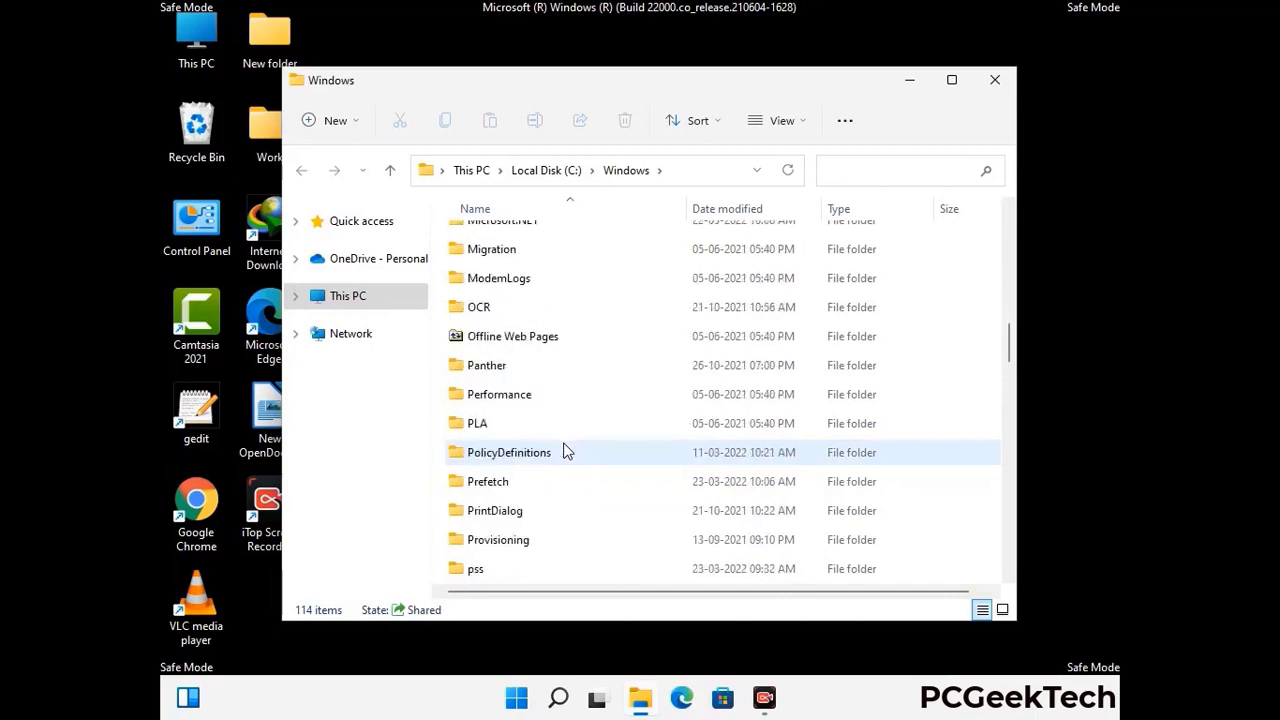
pyautogui.scroll(-6, 563, 452)
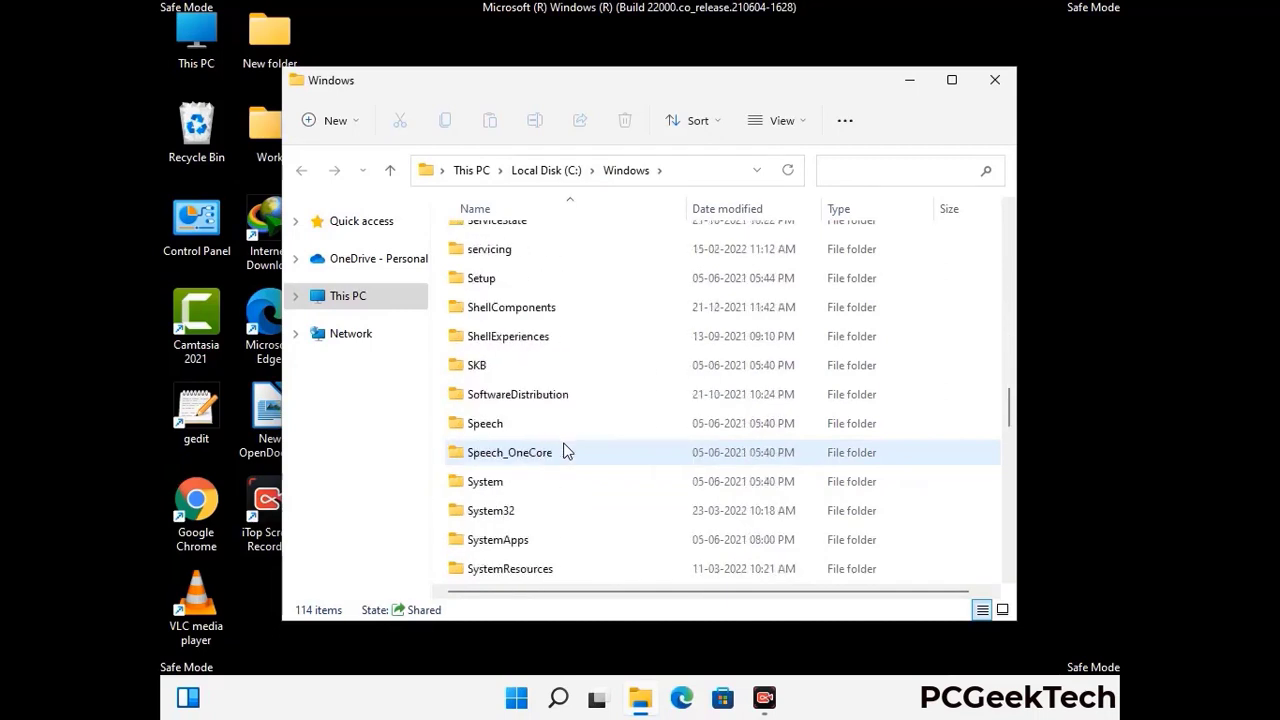
pyautogui.scroll(-2, 563, 452)
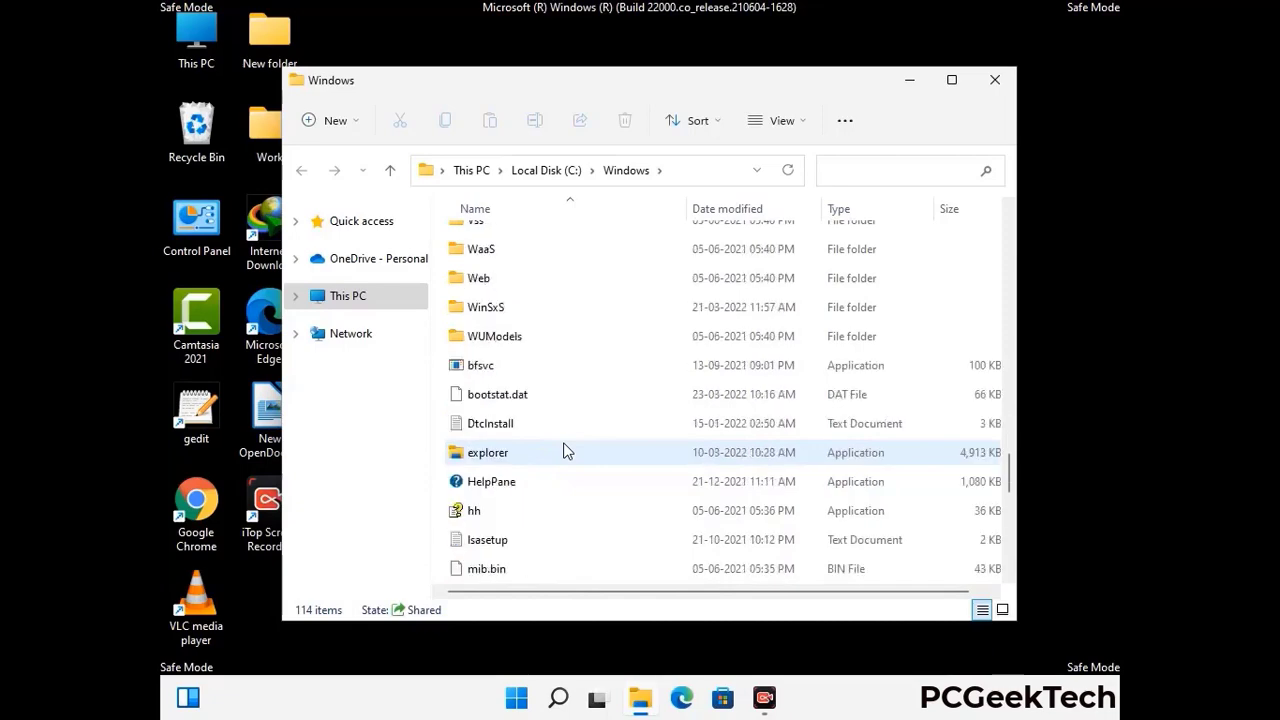
pyautogui.scroll(-8, 563, 452)
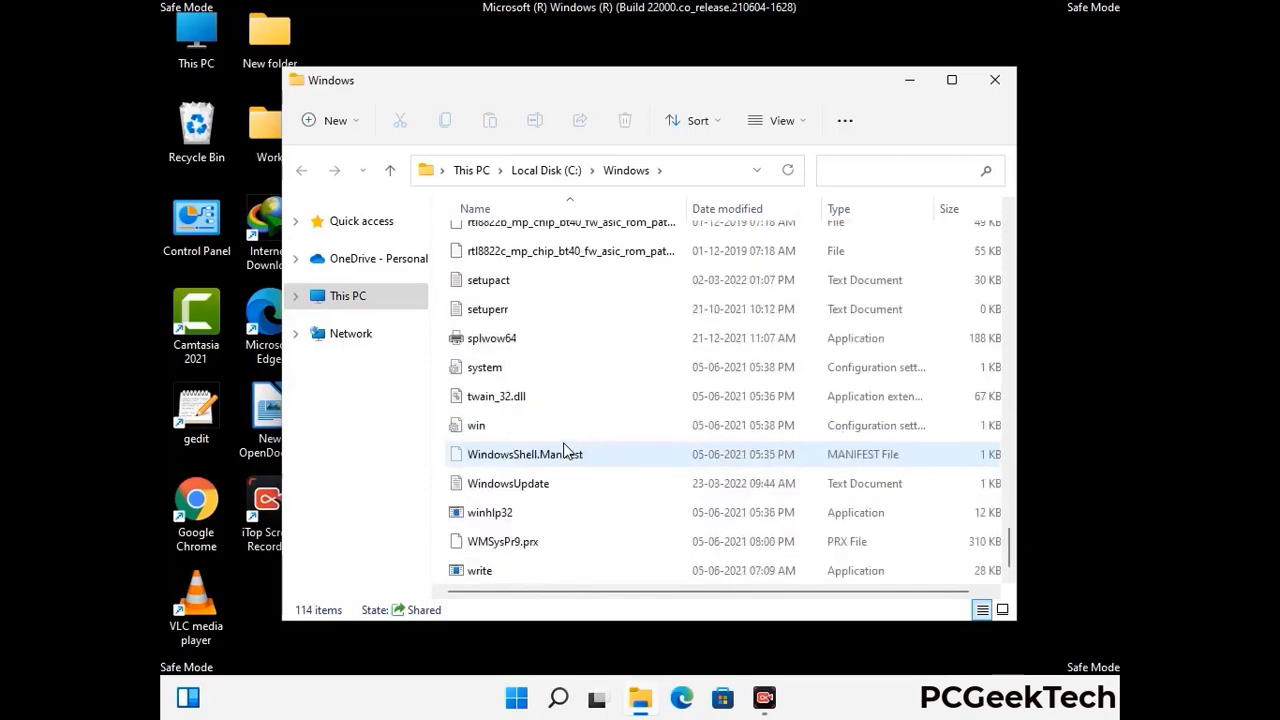
pyautogui.scroll(9, 563, 452)
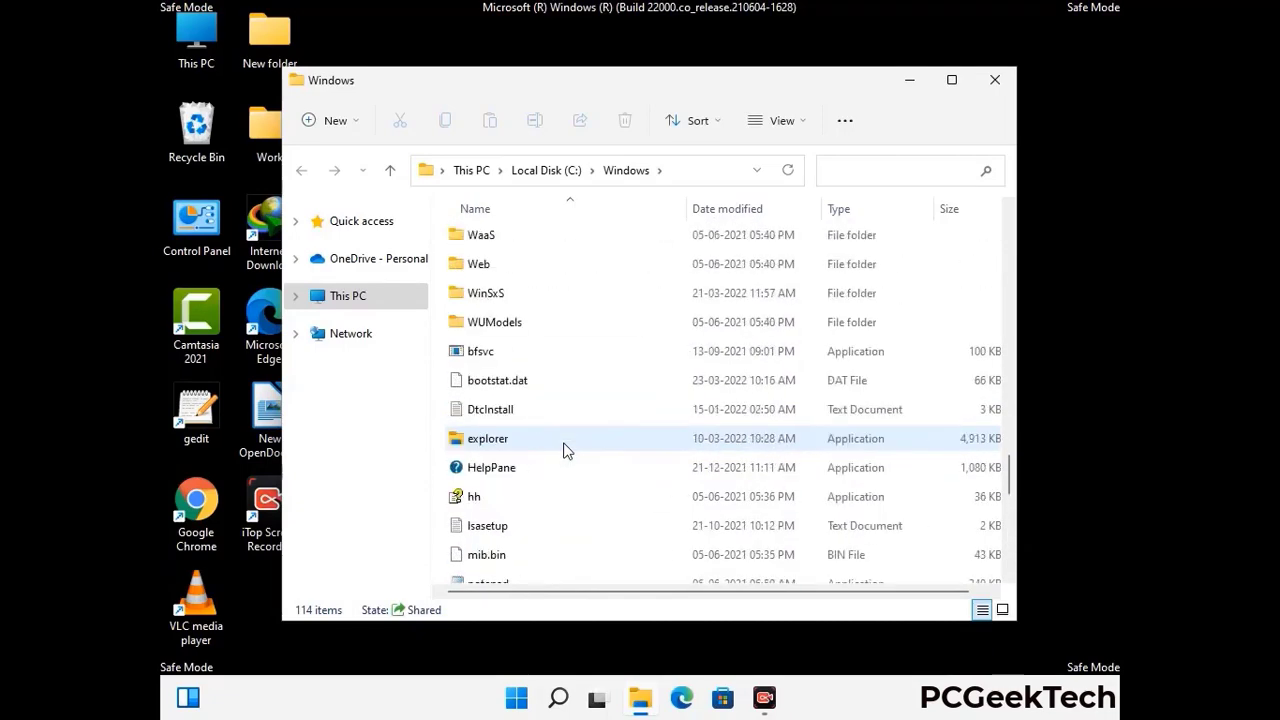
pyautogui.scroll(4, 563, 452)
pyautogui.scroll(3, 563, 450)
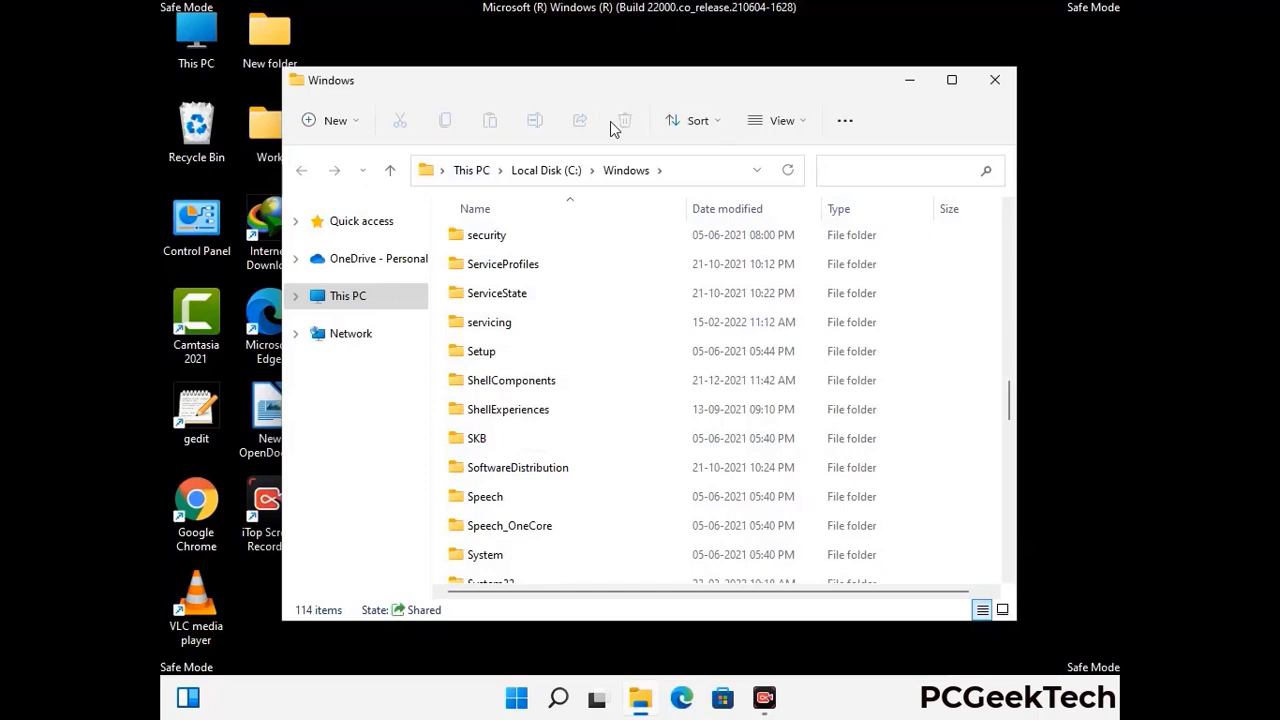
pyautogui.click(1000, 79)
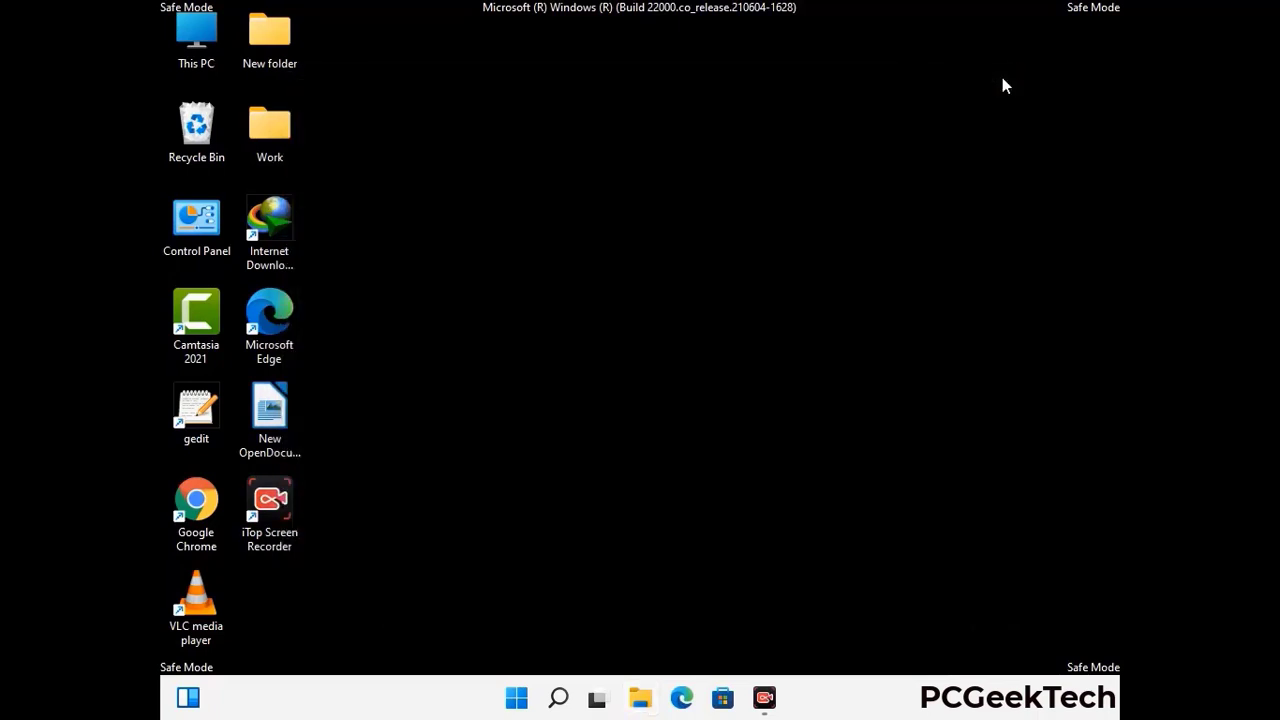
# Step: Open the user's Temp folder through %temp% in the Run box
pyautogui.press('super+r')
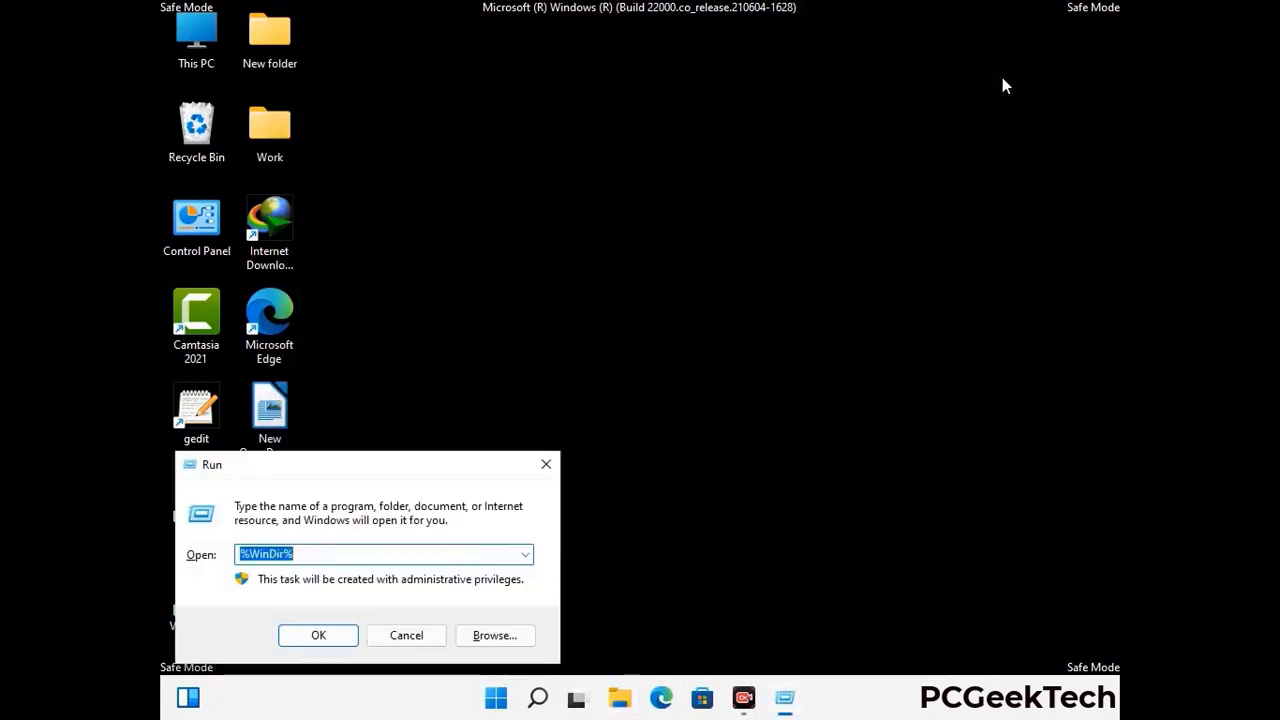
pyautogui.moveTo(428, 468); pyautogui.dragTo(727, 172)
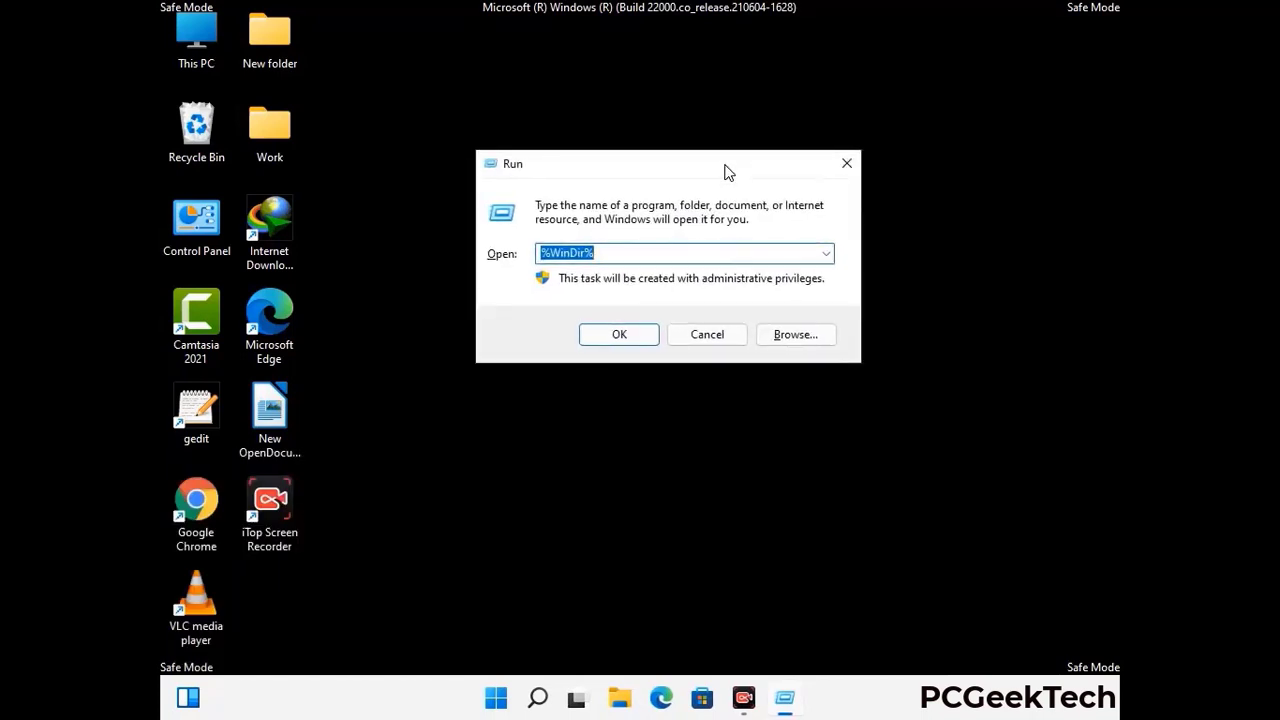
pyautogui.write('%temp')
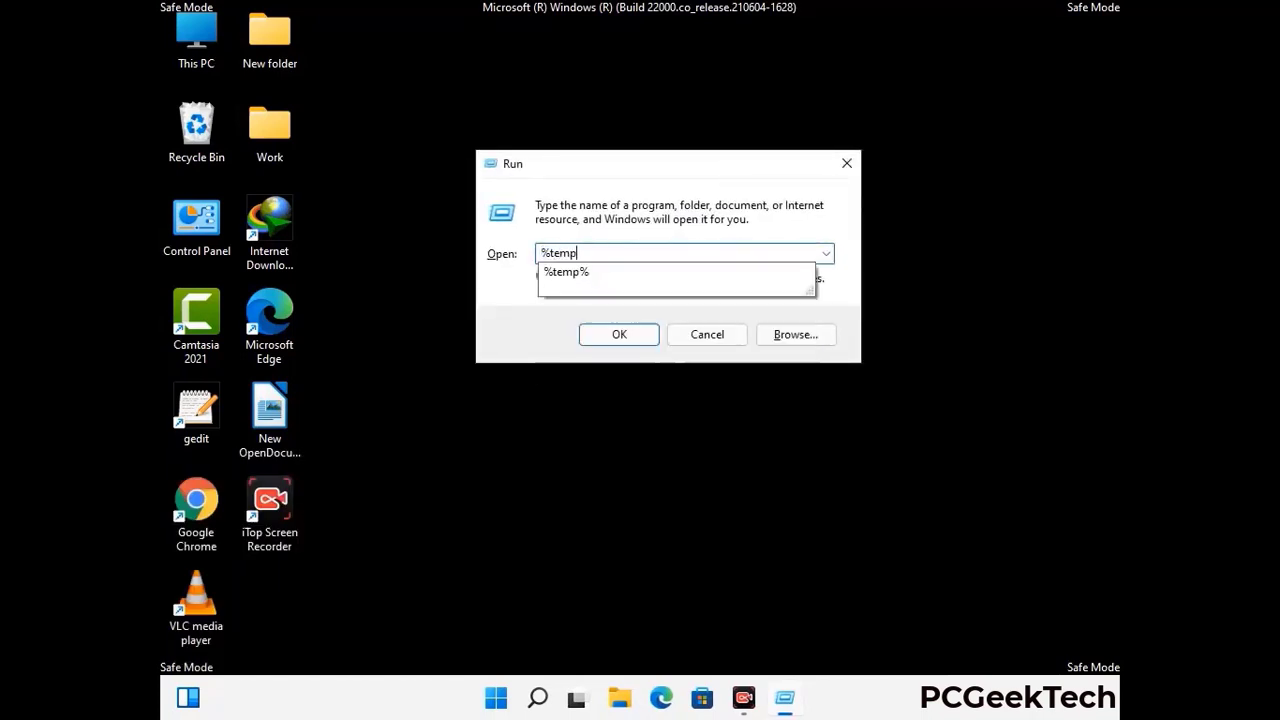
pyautogui.write('%')
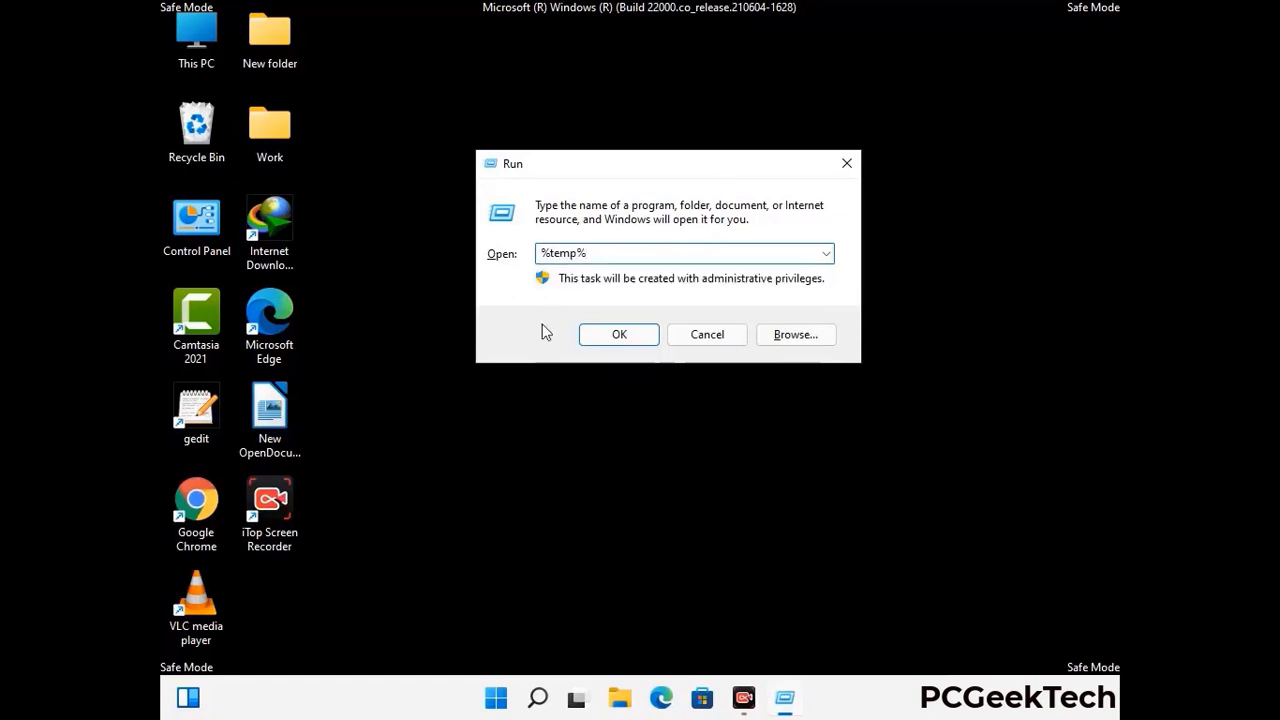
pyautogui.click(637, 333)
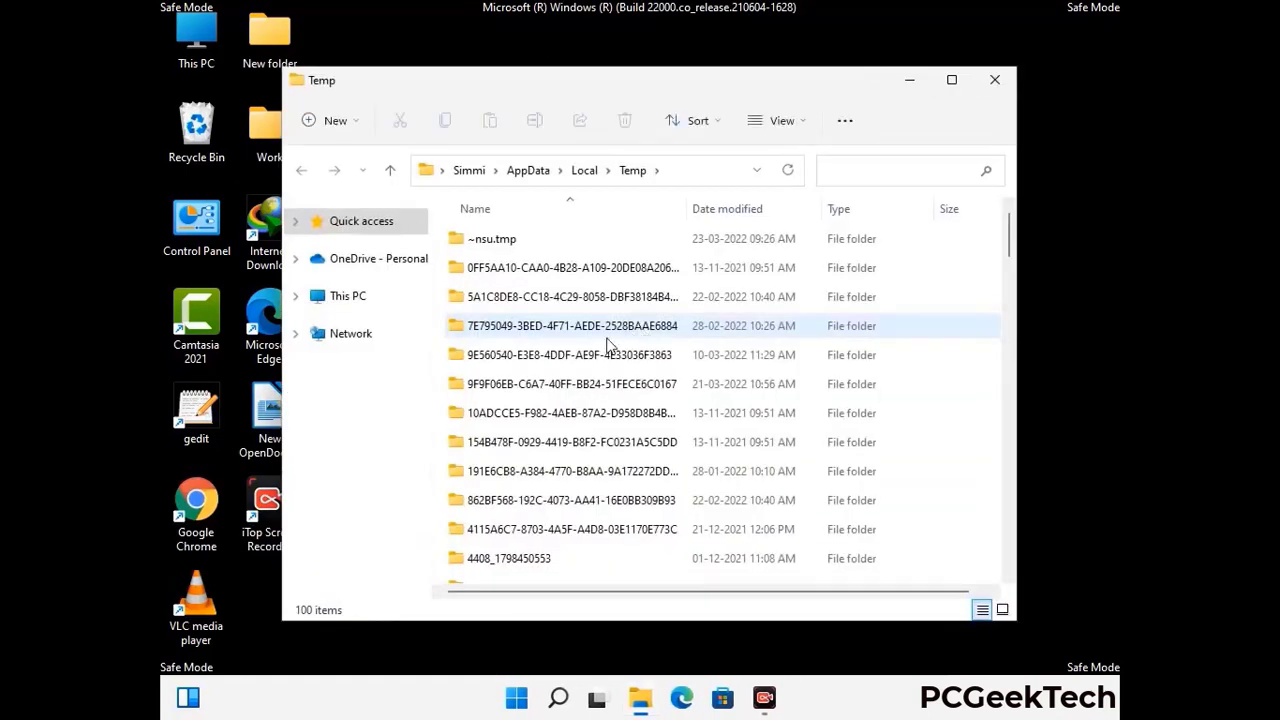
# Step: Select and delete all 100 temp items, then close the window
pyautogui.click(583, 388)
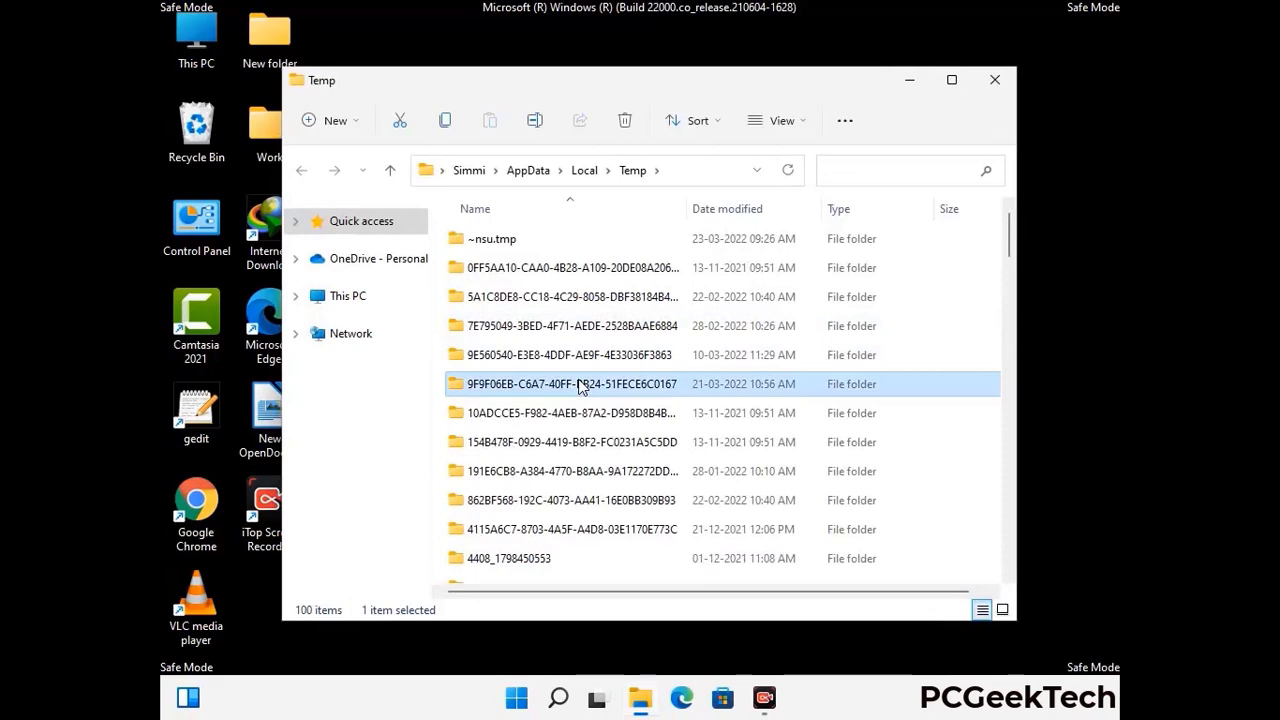
pyautogui.hotkey('ctrl', 'a')
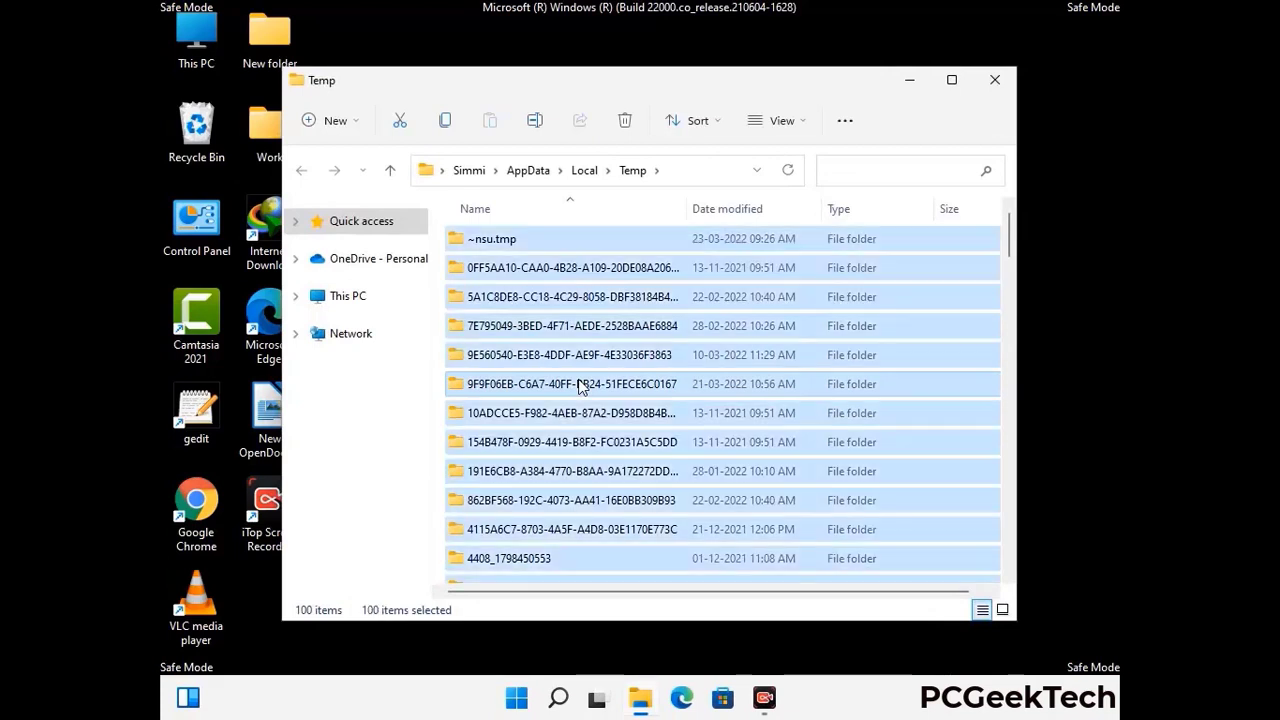
pyautogui.click(627, 121)
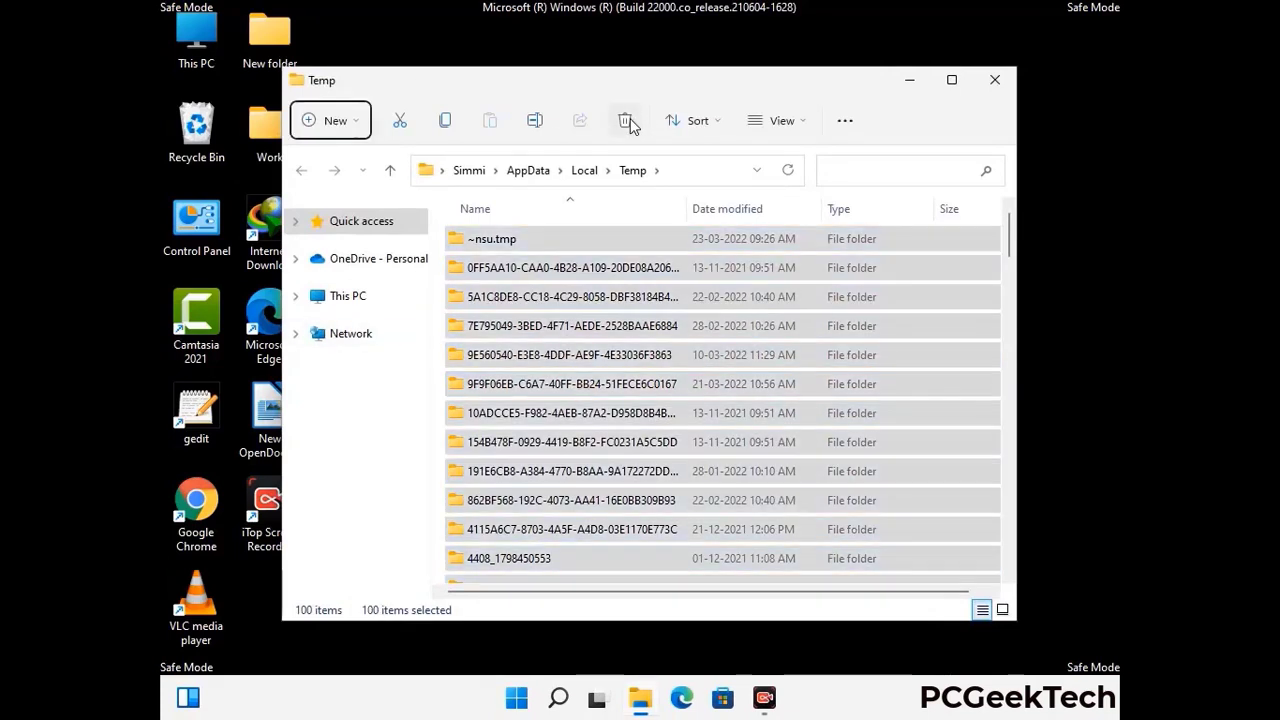
pyautogui.click(995, 79)
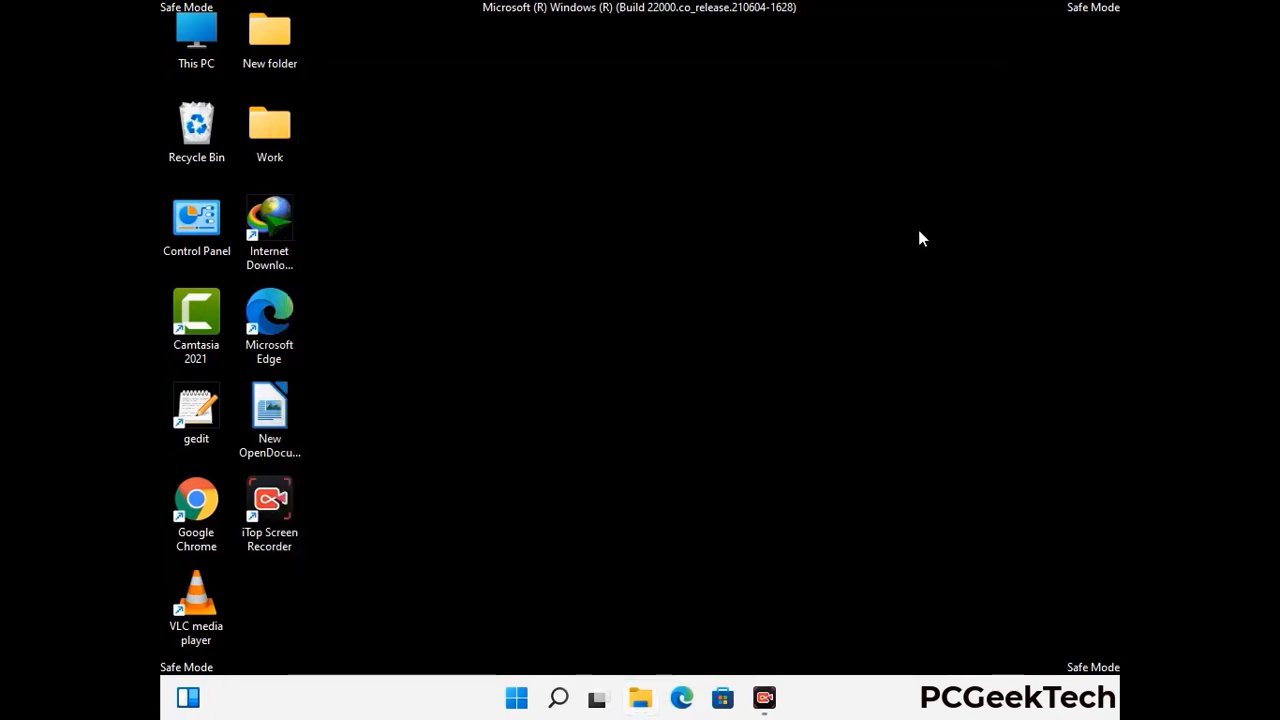
# Step: Run temp to open C:\Windows\Temp, delete all six items, and close the window
pyautogui.press('super+r')
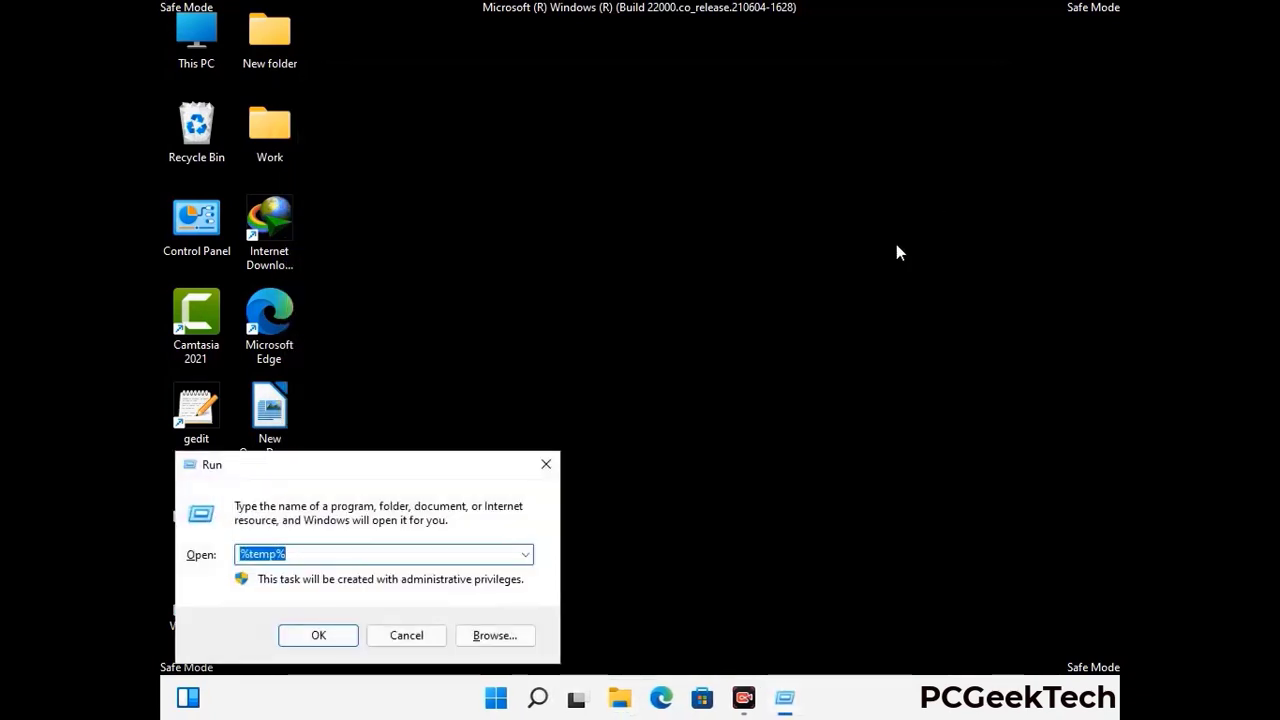
pyautogui.moveTo(444, 461); pyautogui.dragTo(731, 187)
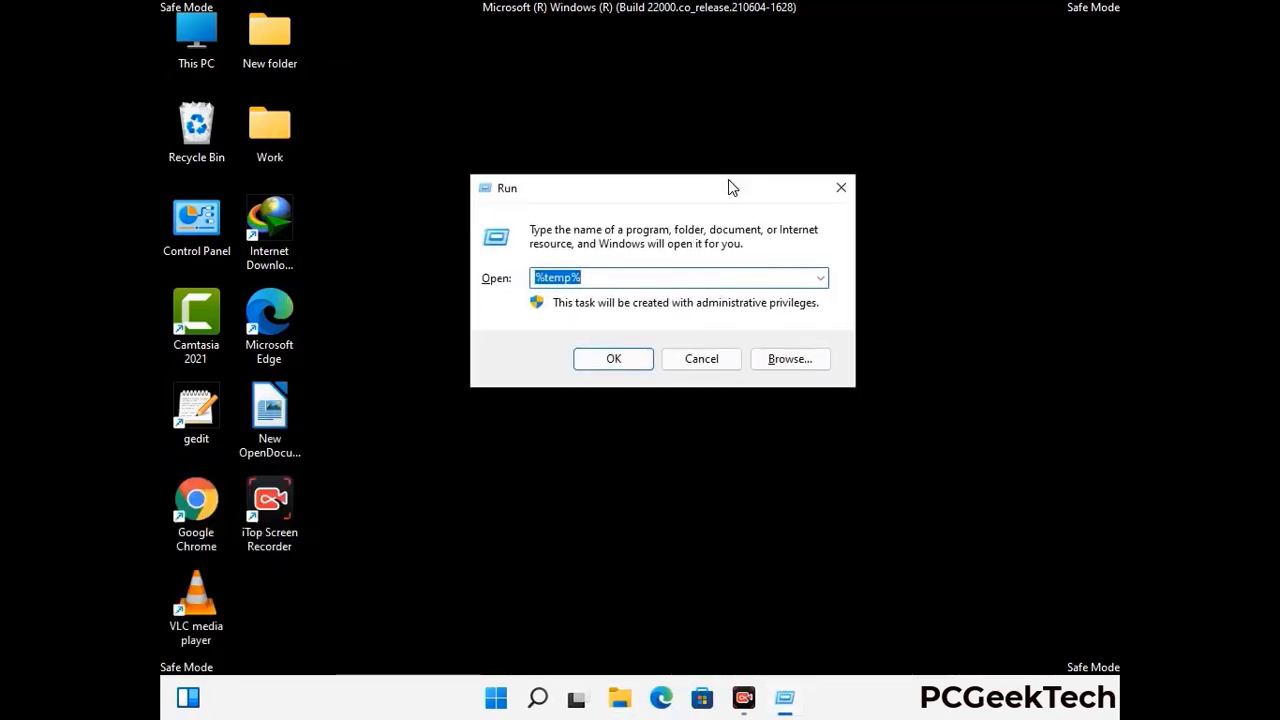
pyautogui.write('temp')
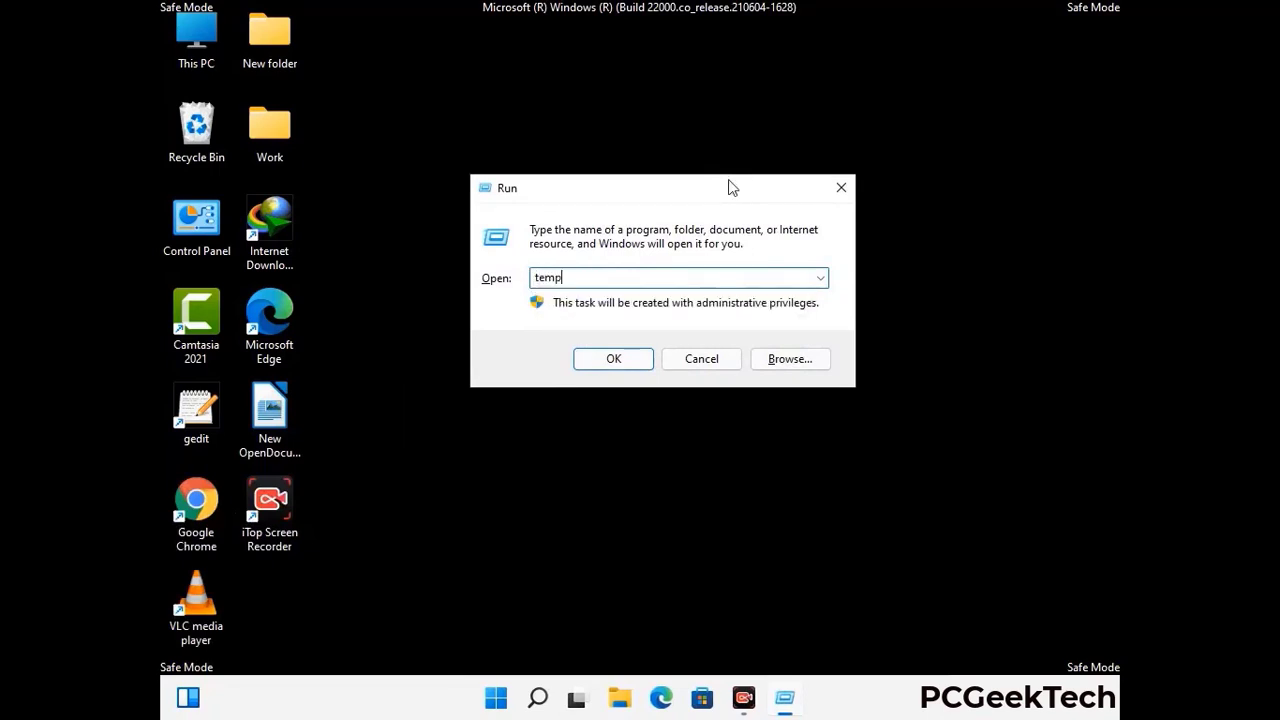
pyautogui.press('Return')
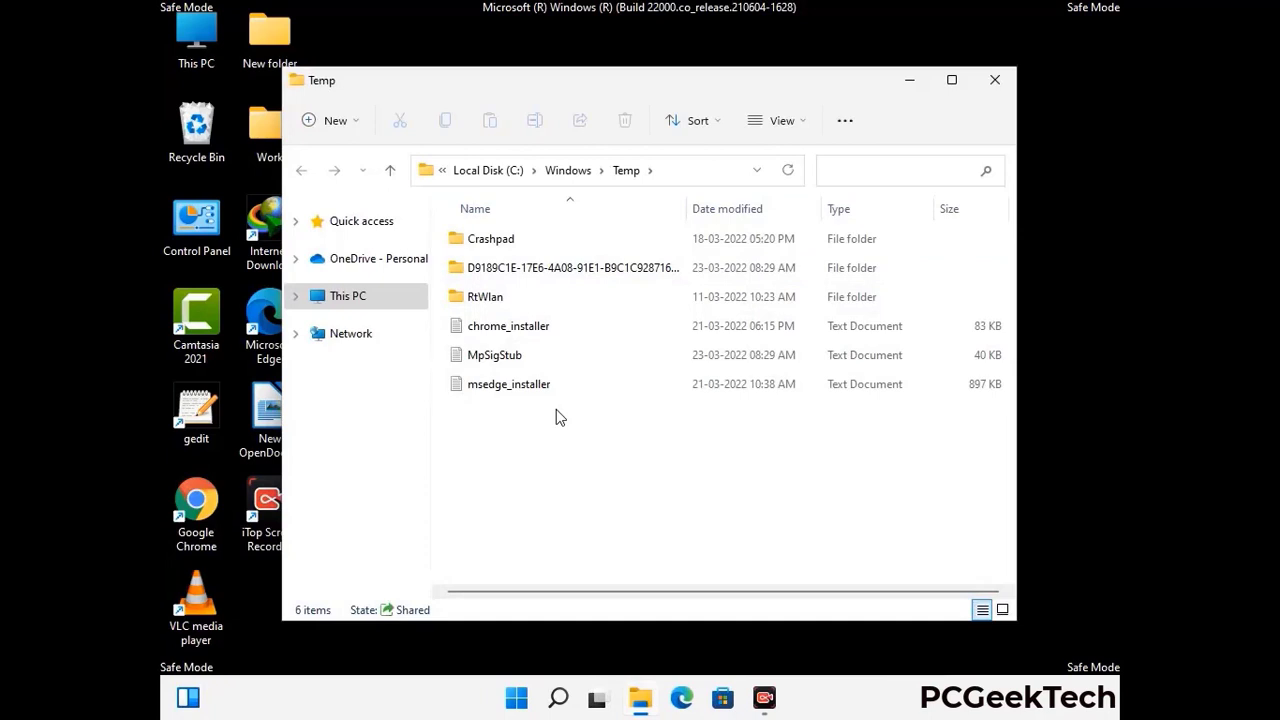
pyautogui.hotkey('ctrl', 'a')
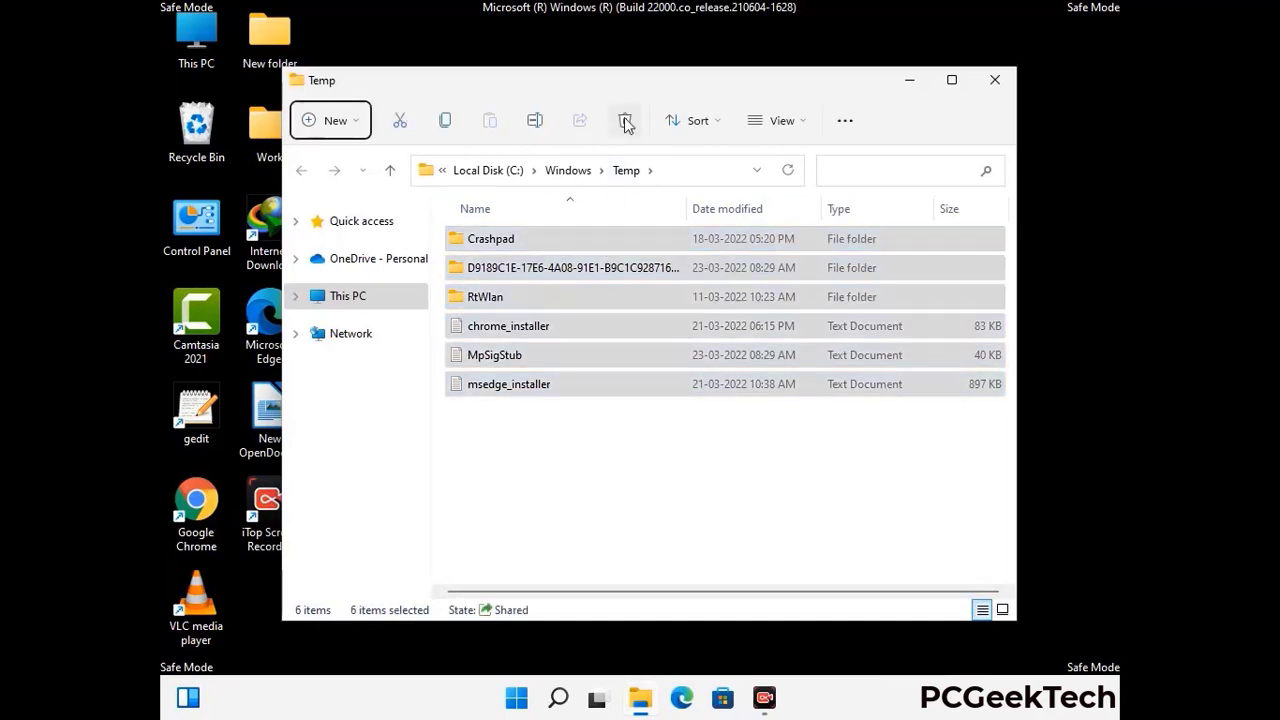
pyautogui.click(625, 121)
pyautogui.click(998, 82)
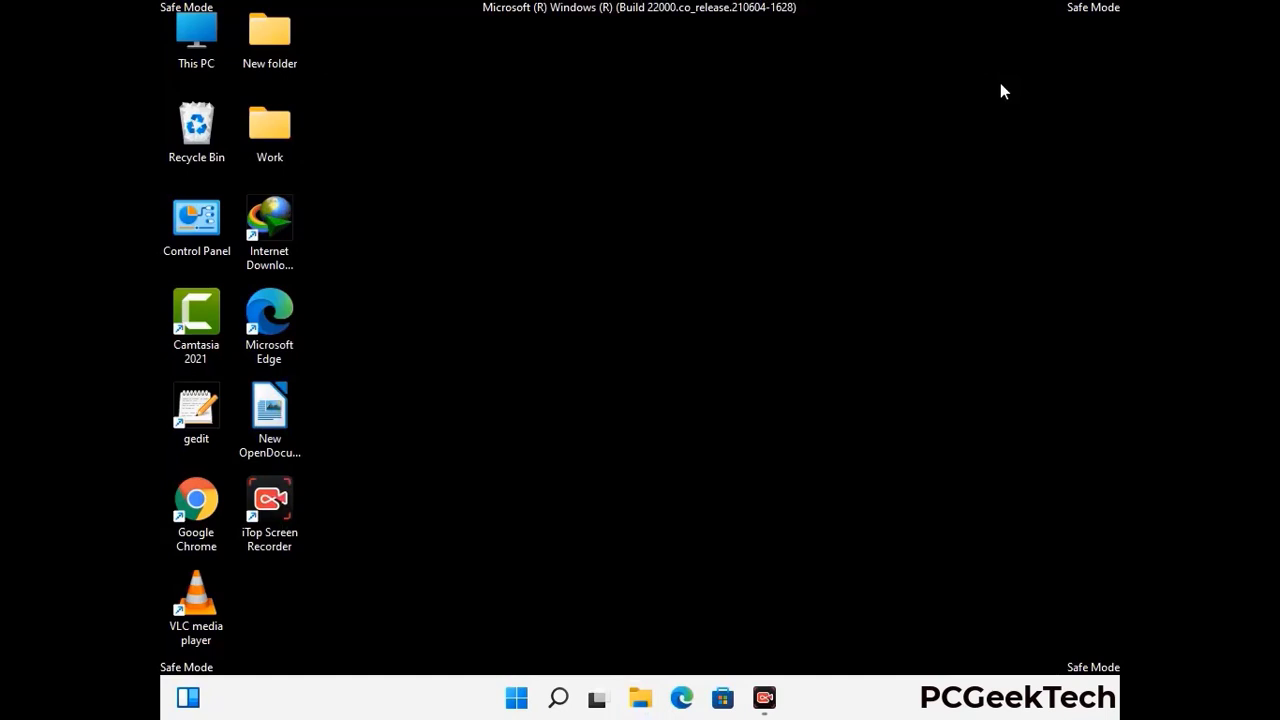
# Step: Launch regedit and expand HKEY_CURRENT_USER\Software\Microsoft
pyautogui.press('super+r')
pyautogui.moveTo(389, 462); pyautogui.dragTo(667, 161)
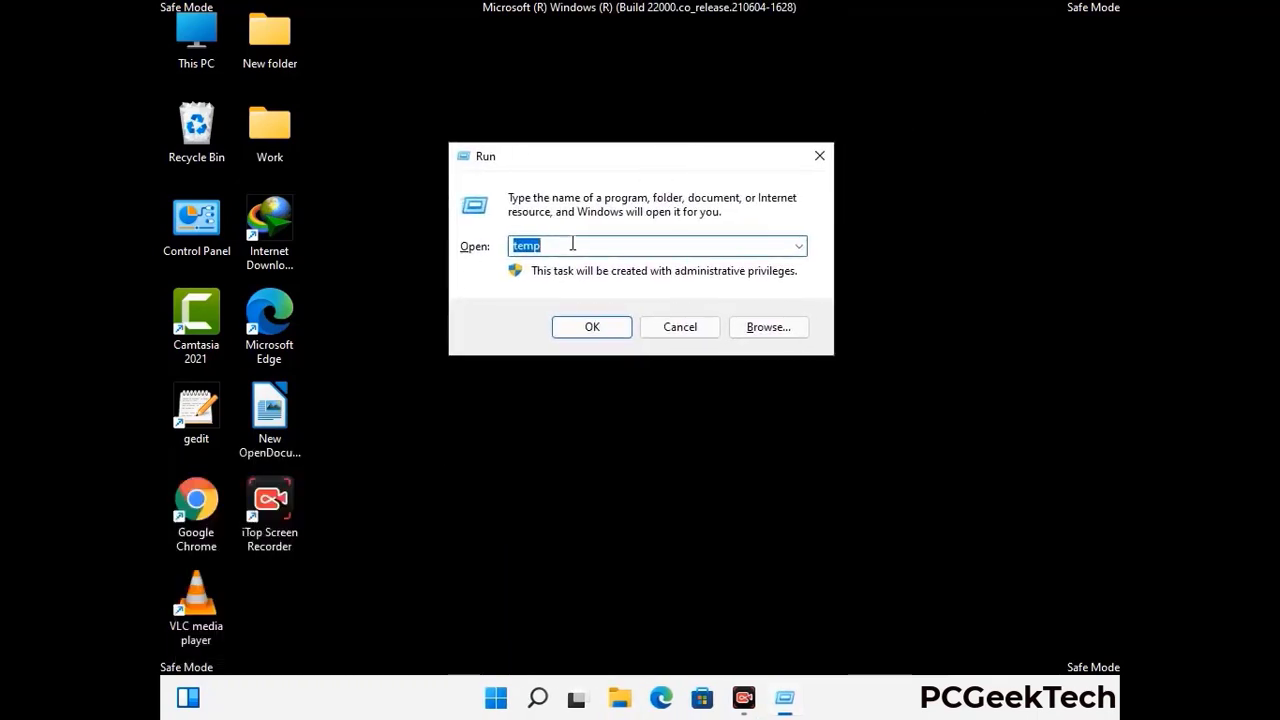
pyautogui.write('regedit')
pyautogui.press('Return')
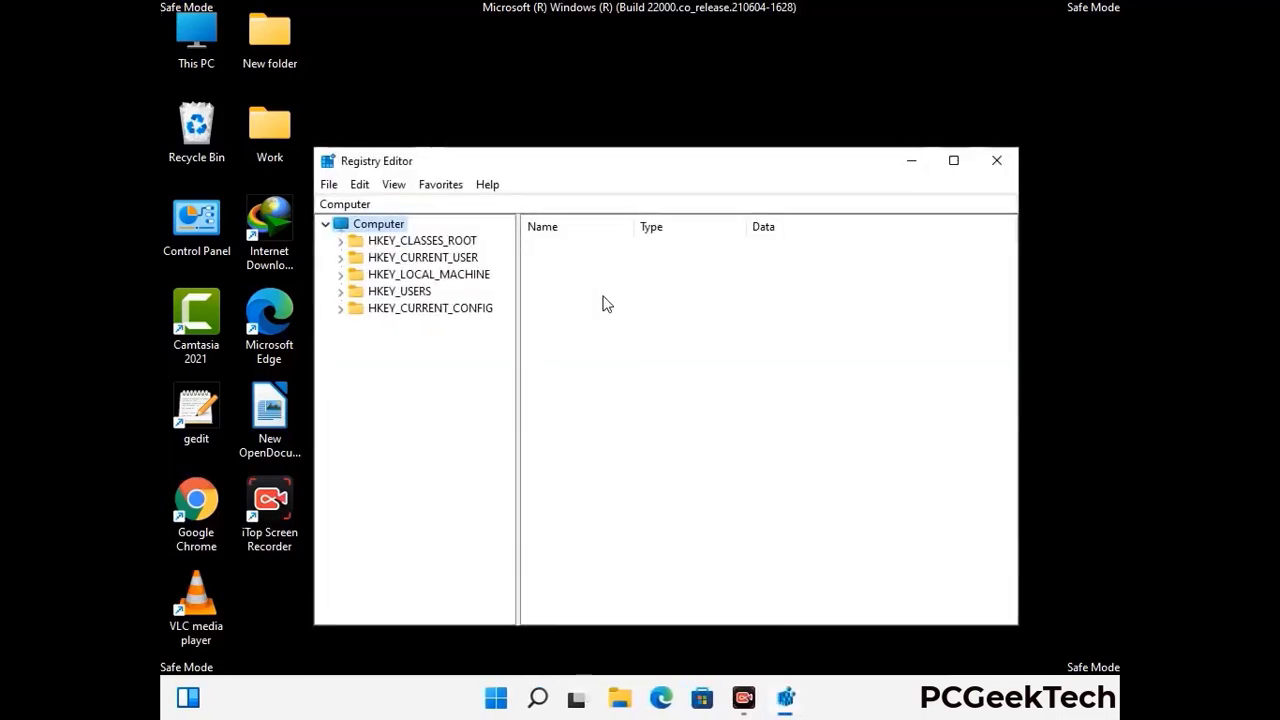
pyautogui.click(429, 274)
pyautogui.click(340, 257)
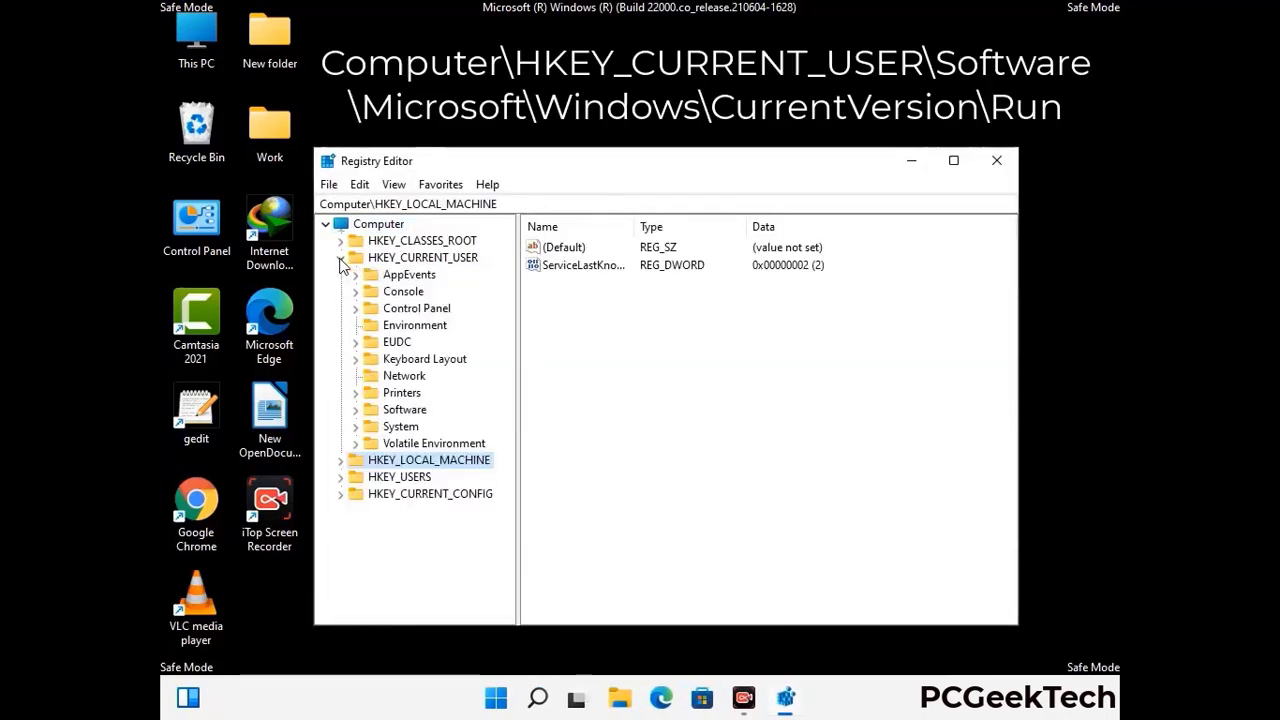
pyautogui.click(399, 412)
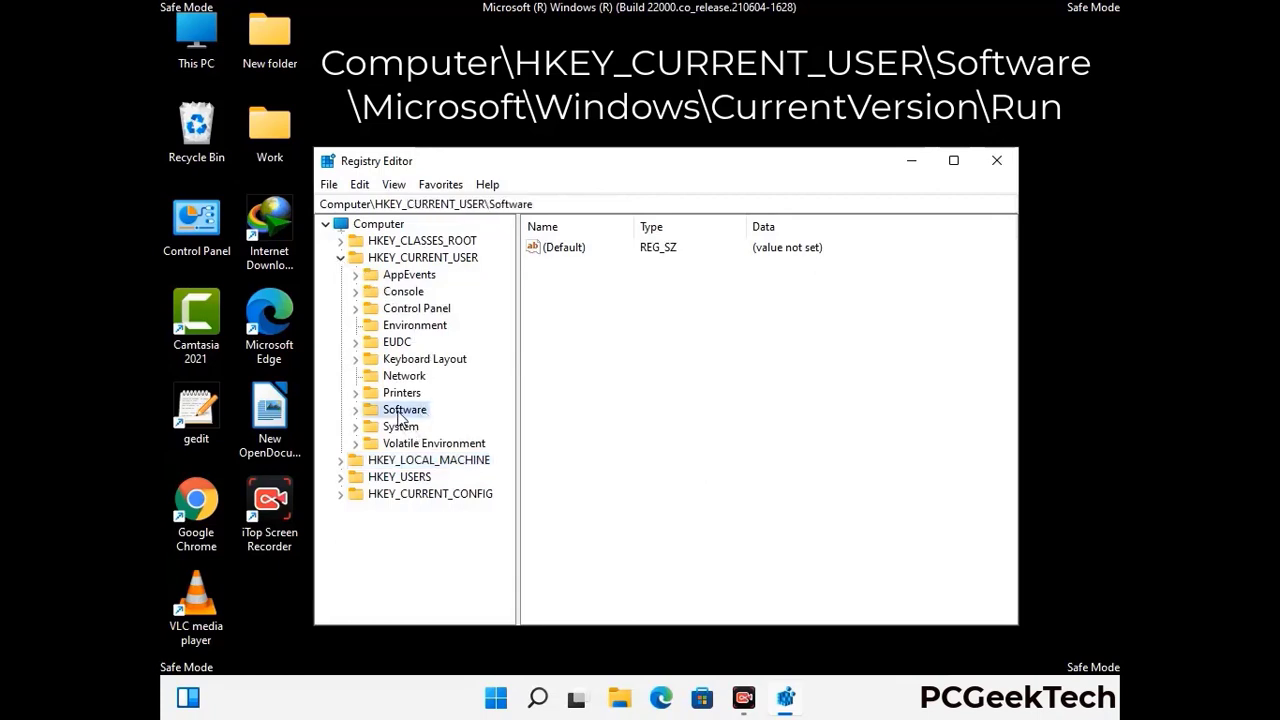
pyautogui.click(355, 411)
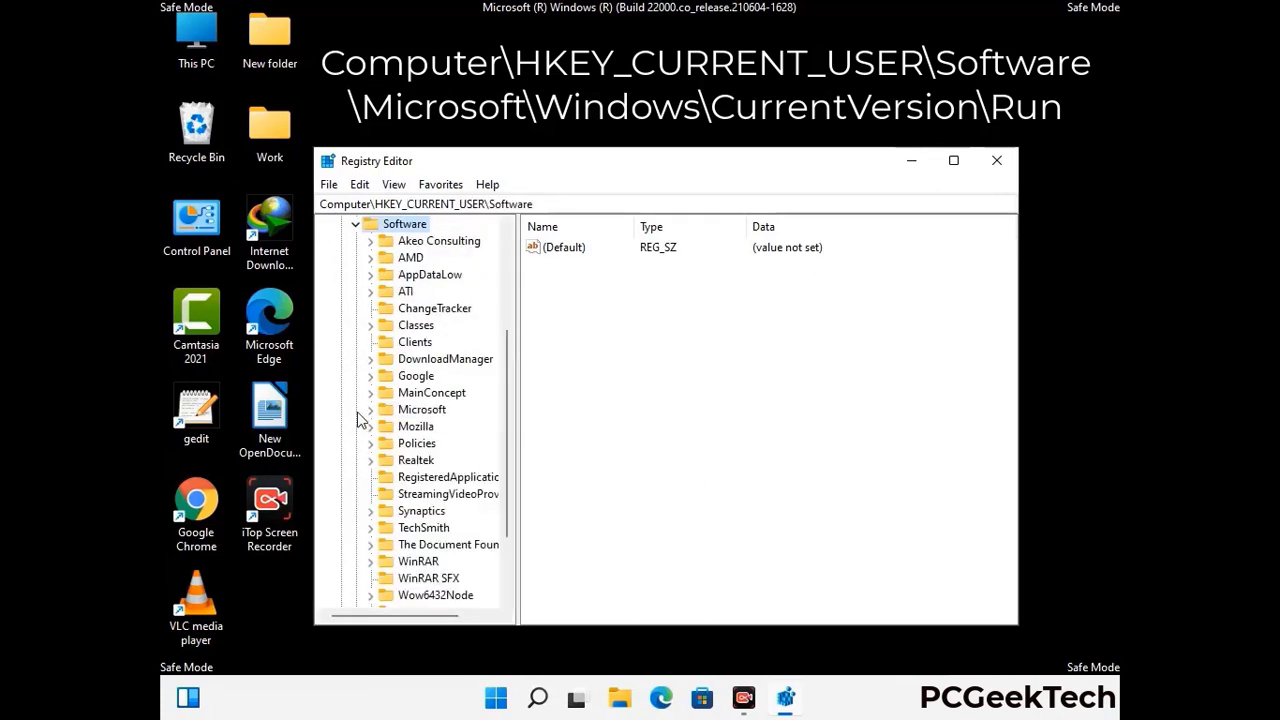
pyautogui.doubleClick(418, 413)
# Step: Expand Windows\CurrentVersion and select Run to list IDMan, MicrosoftEdge, OneDrive and ScreenRec
pyautogui.scroll(-2, 465, 430)
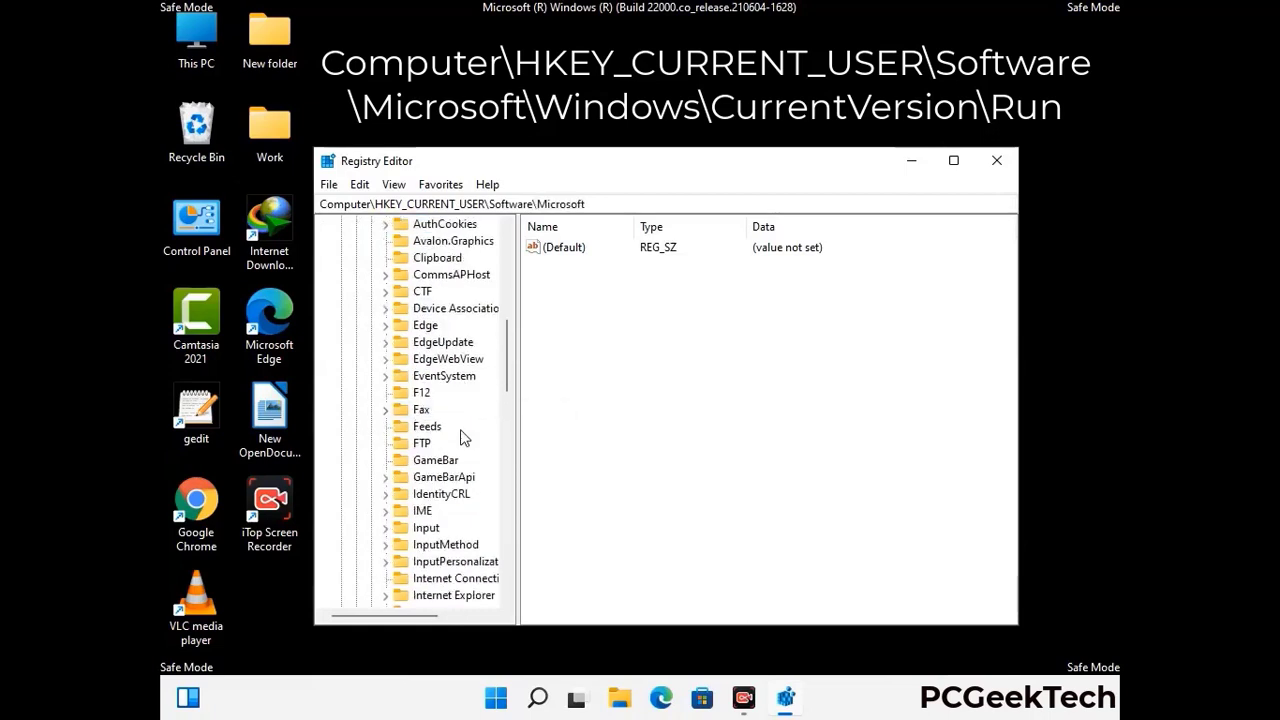
pyautogui.scroll(-2, 463, 438)
pyautogui.scroll(-1, 463, 438)
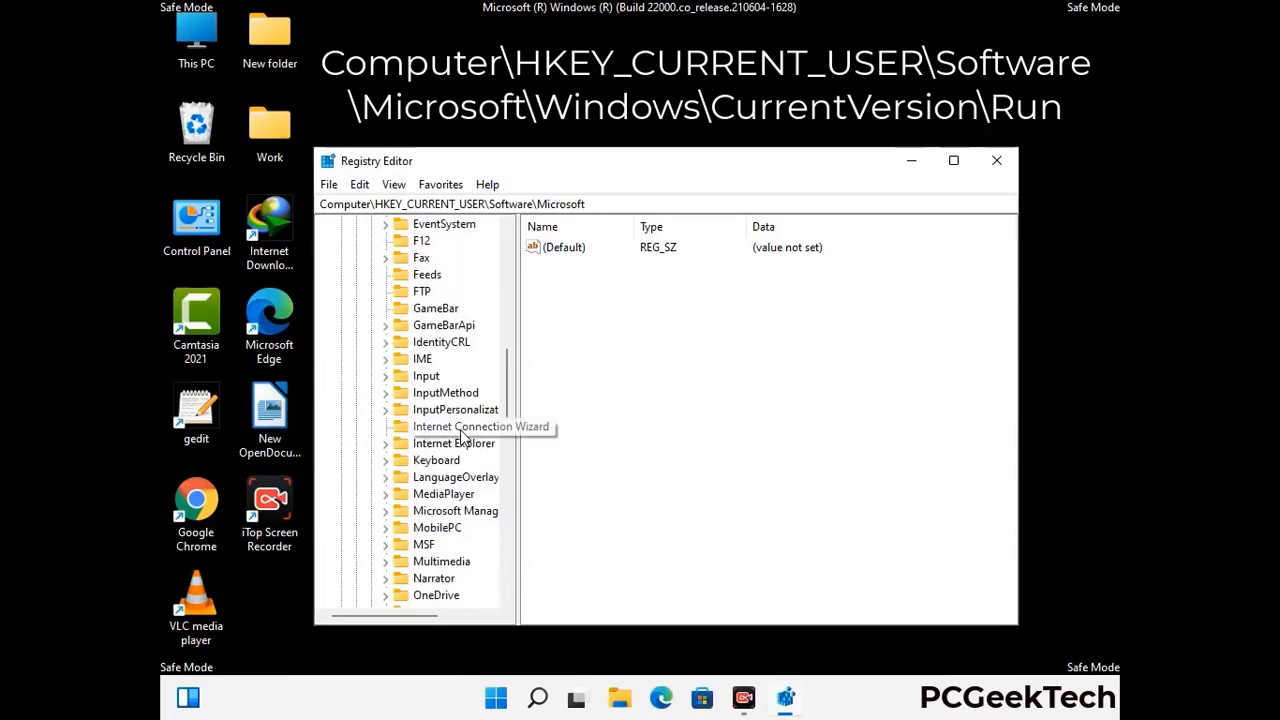
pyautogui.scroll(-2, 463, 438)
pyautogui.scroll(-7, 463, 438)
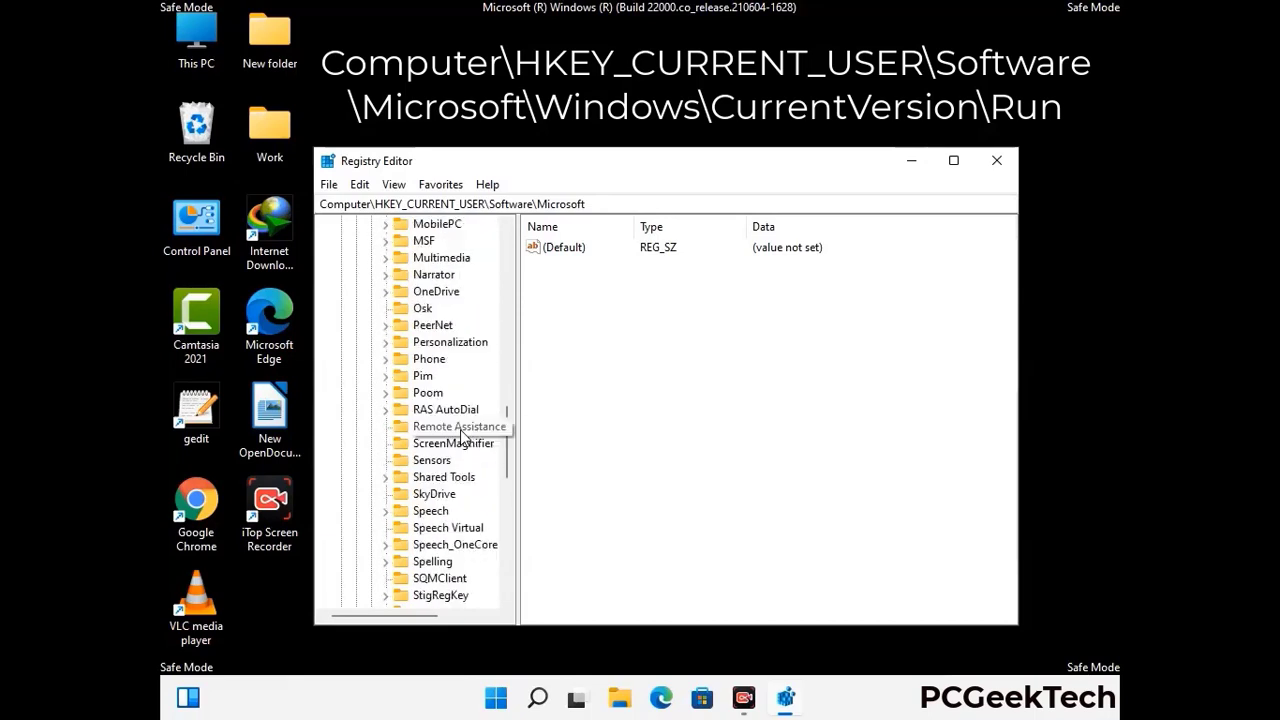
pyautogui.scroll(-2, 463, 438)
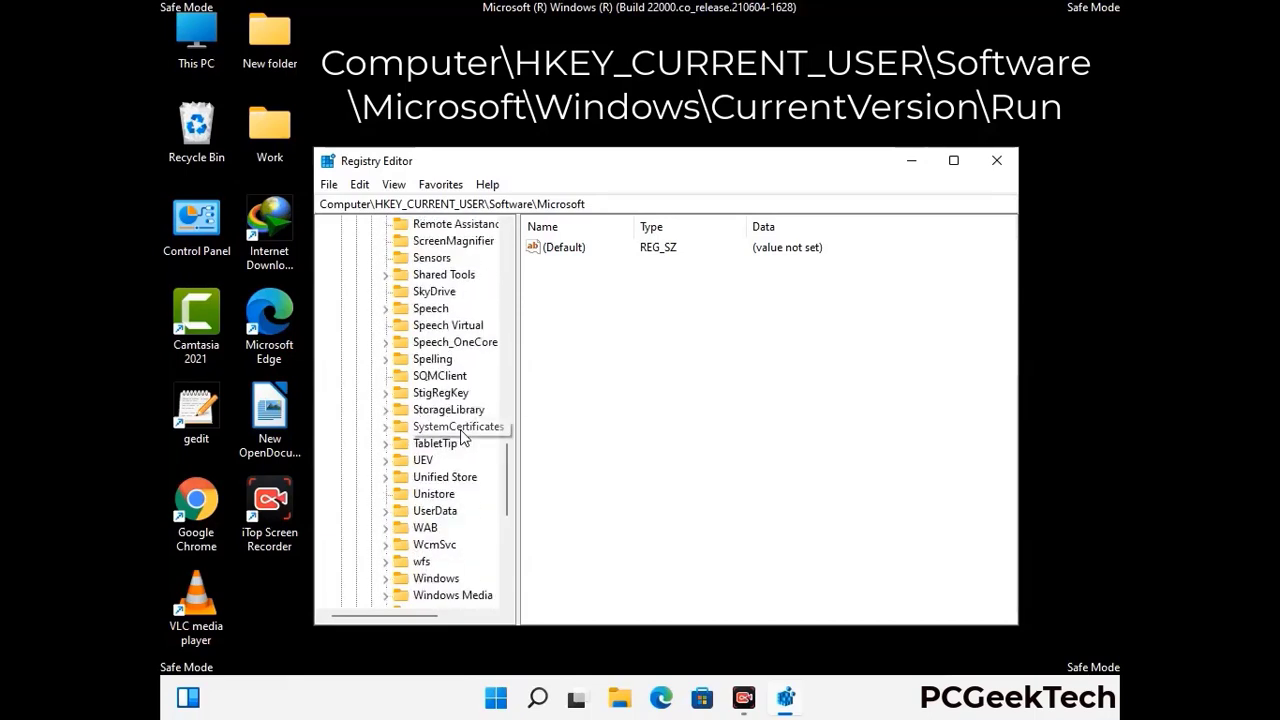
pyautogui.scroll(-1, 463, 438)
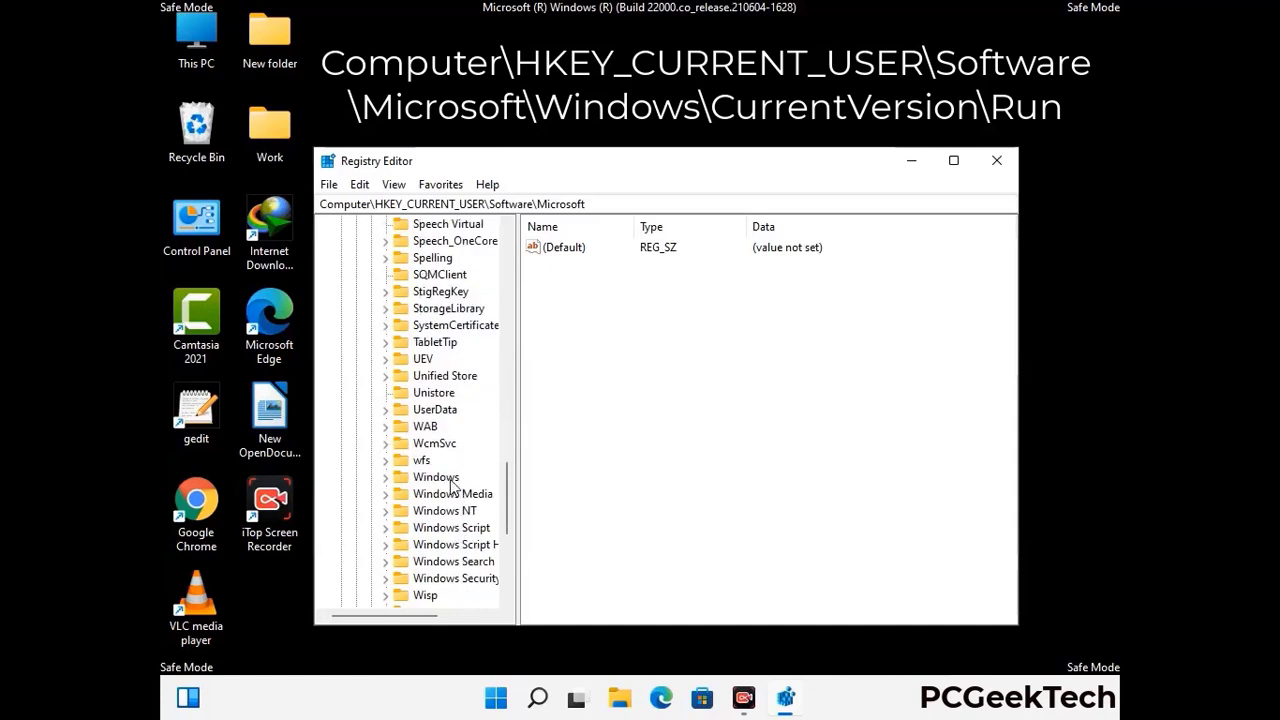
pyautogui.doubleClick(458, 475)
pyautogui.doubleClick(464, 462)
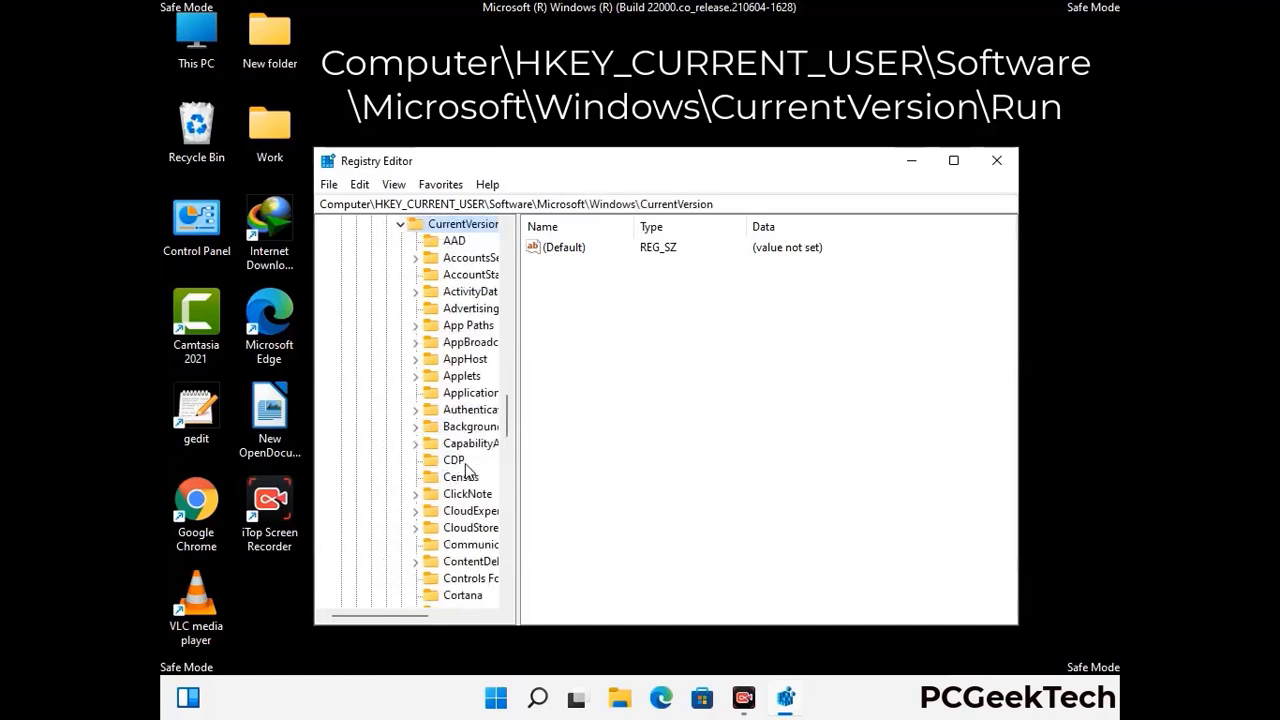
pyautogui.scroll(-5, 458, 440)
pyautogui.scroll(-4, 458, 435)
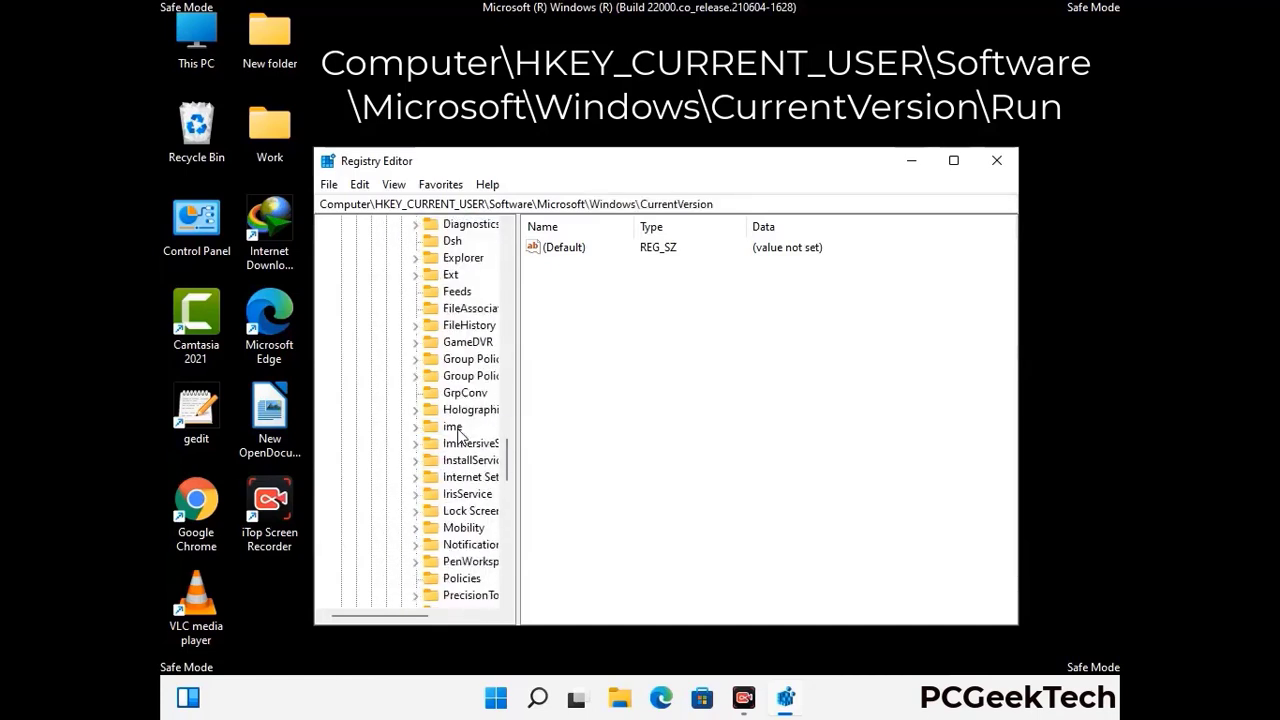
pyautogui.scroll(-3, 458, 435)
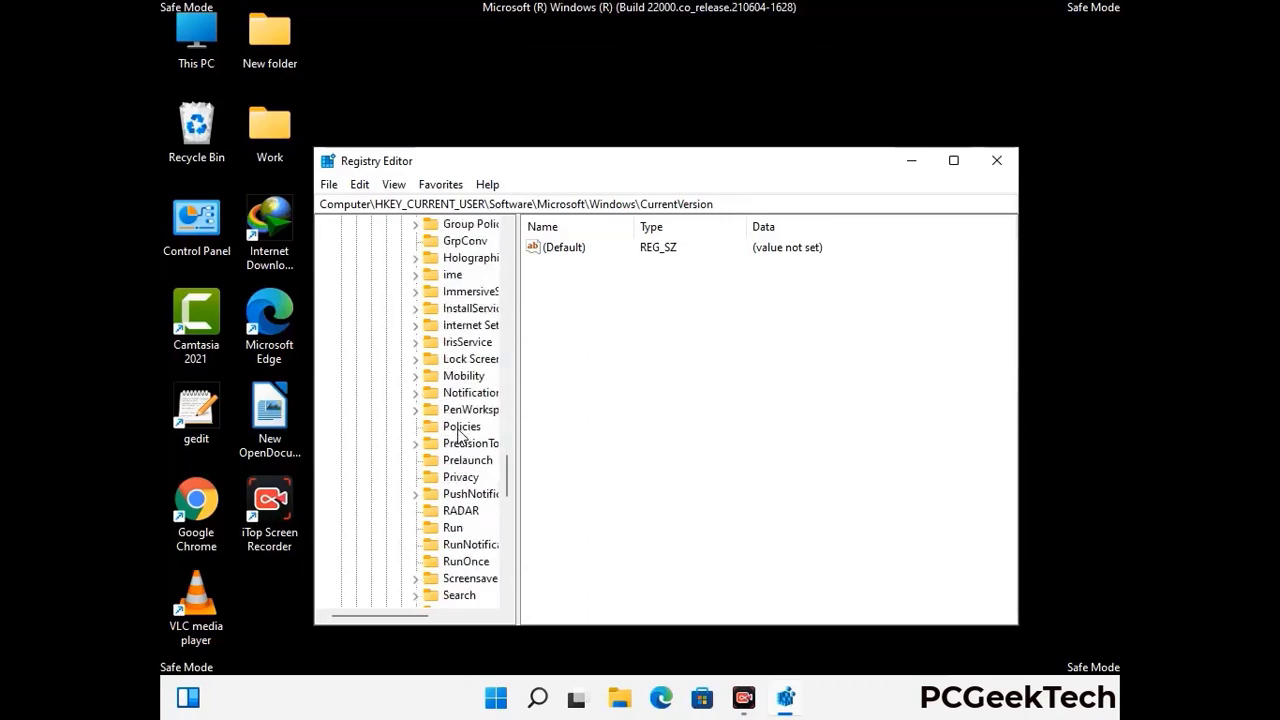
pyautogui.click(455, 478)
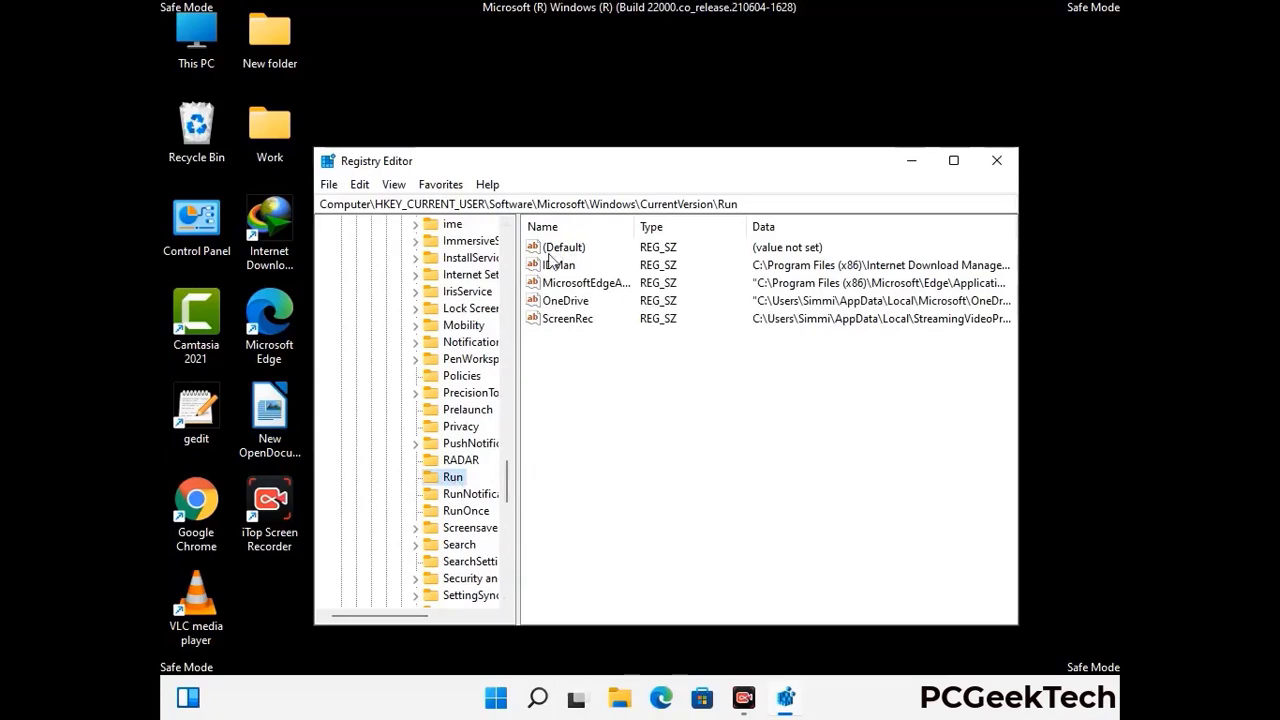
# Step: Delete the ScreenRec value from the HKCU Run key, keeping IDMan, MicrosoftEdge and OneDrive
pyautogui.click(566, 322)
pyautogui.click(580, 330)
pyautogui.click(580, 328)
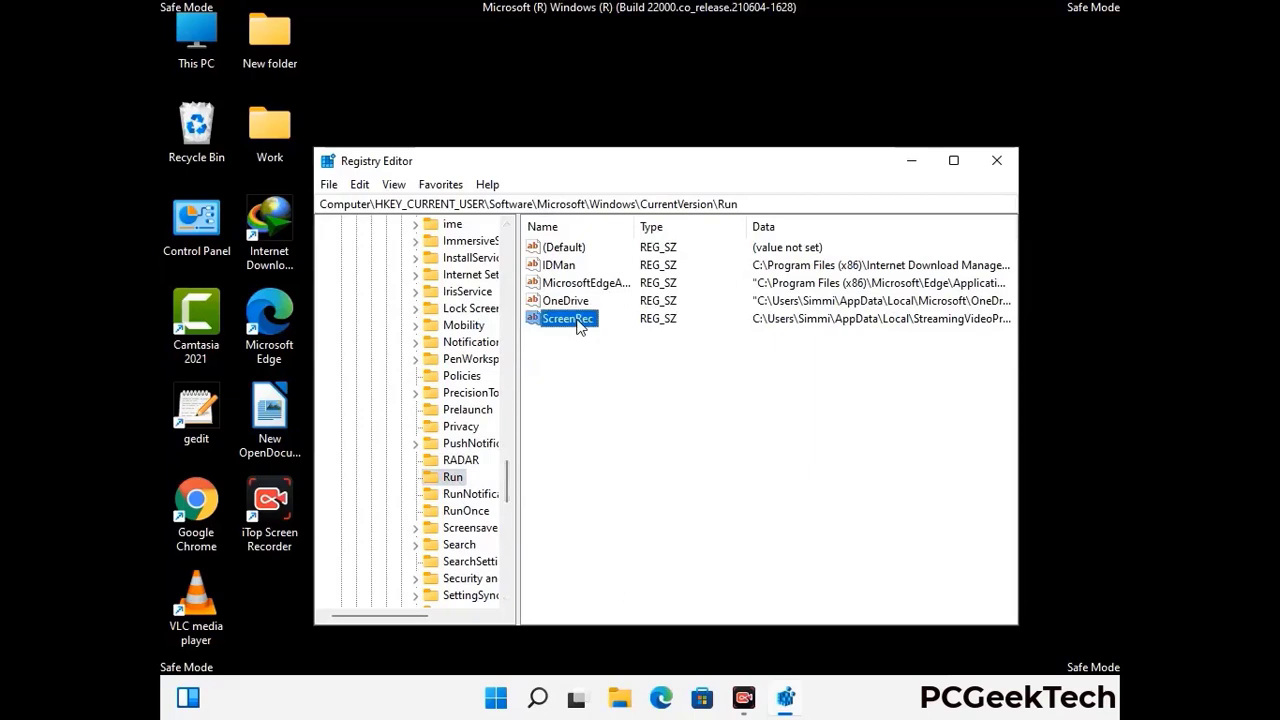
pyautogui.rightClick(579, 327)
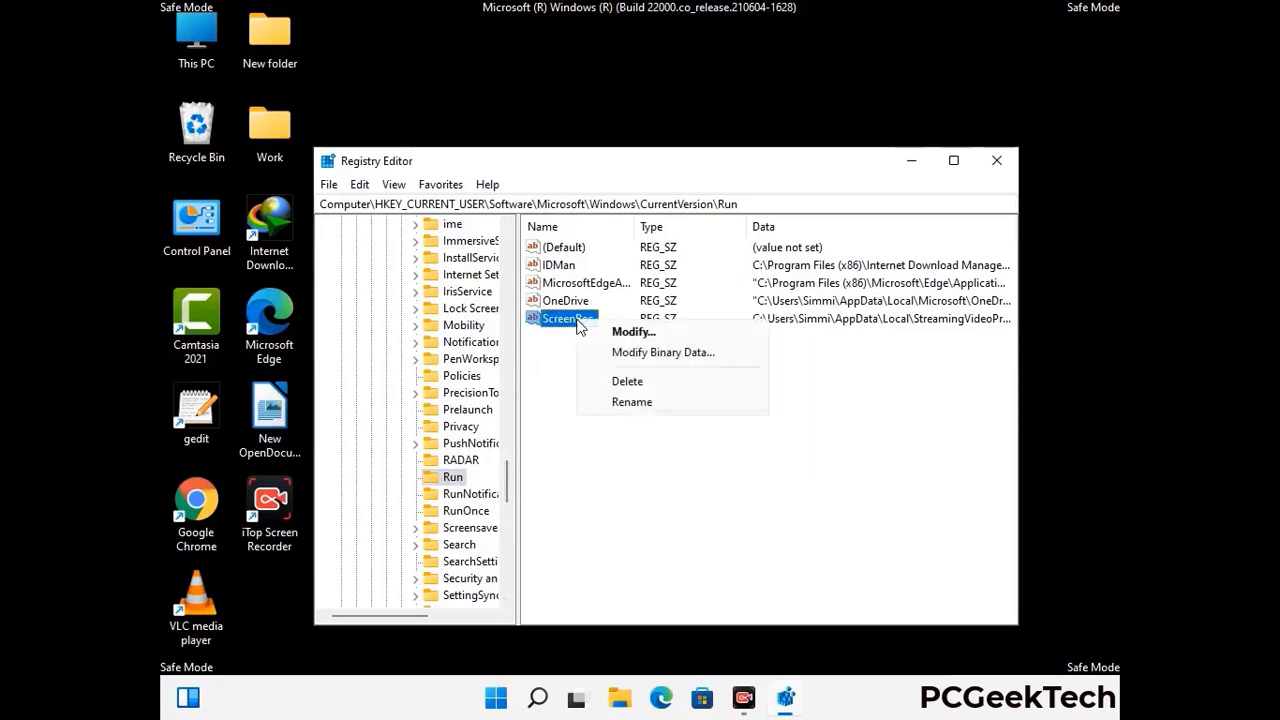
pyautogui.click(613, 379)
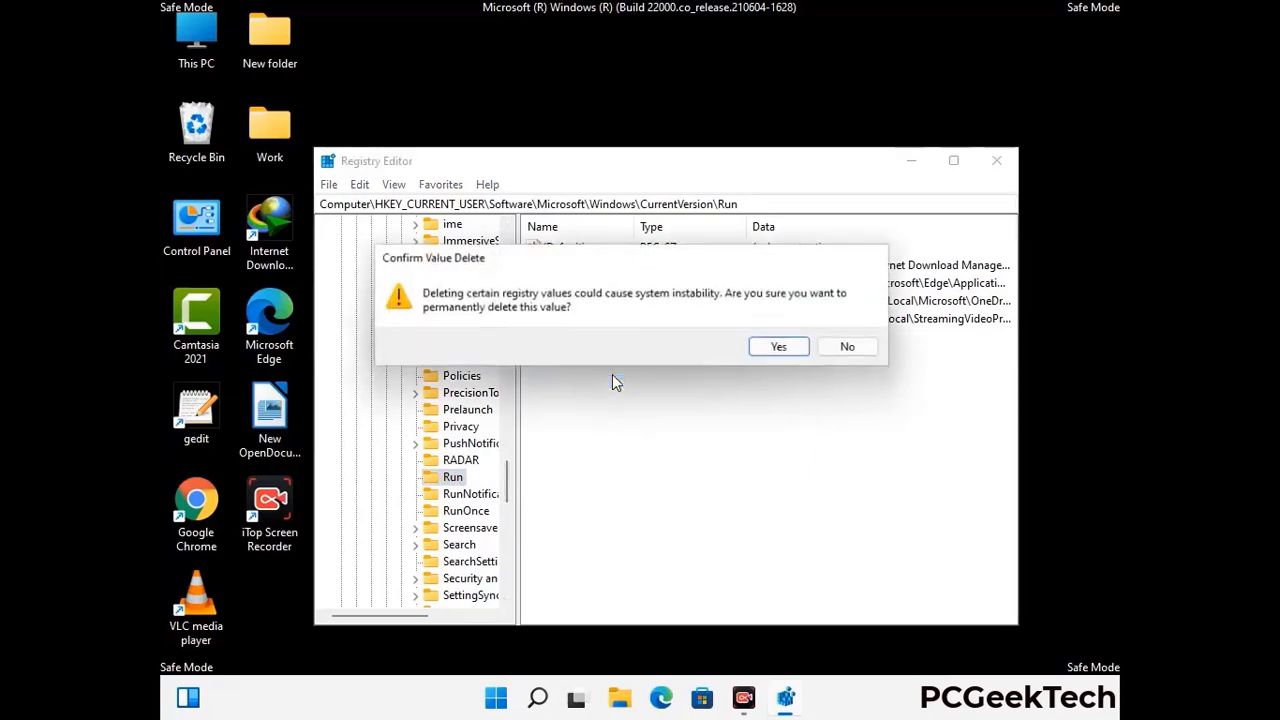
pyautogui.click(782, 348)
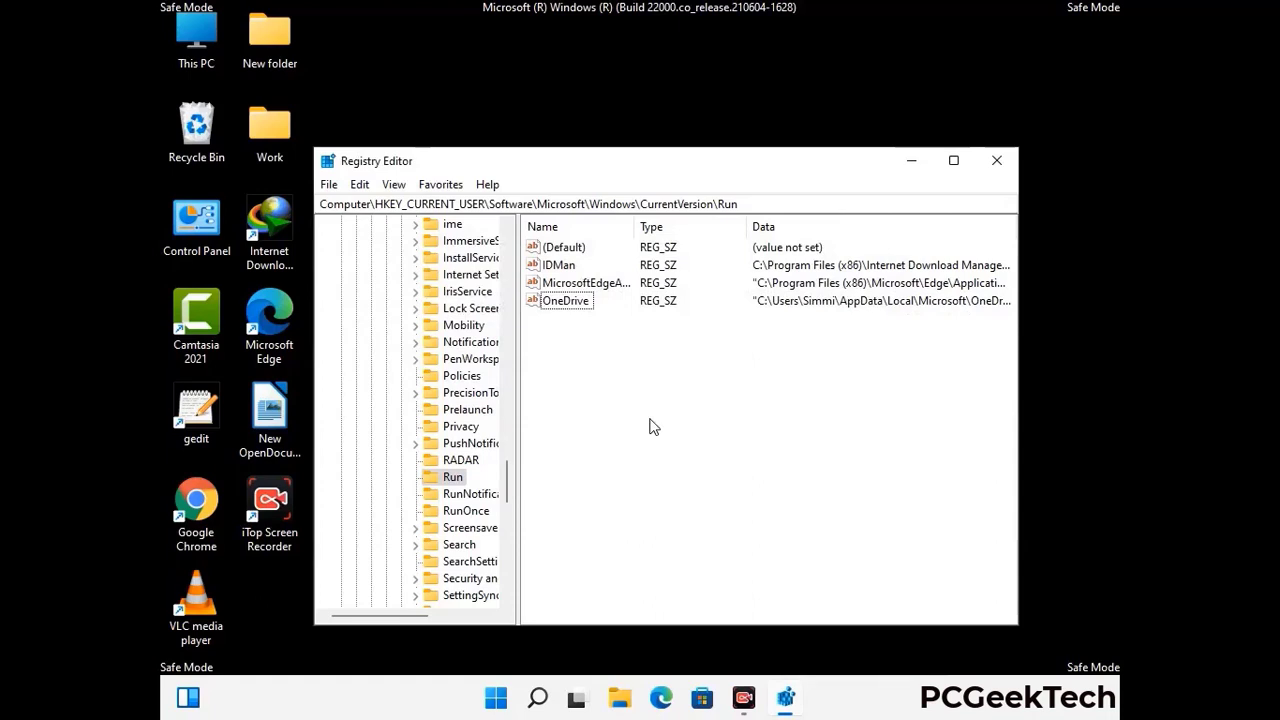
# Step: Search the registry for 'Virus Nam', then dismiss the search and close Registry Editor
pyautogui.hotkey('ctrl', 'f')
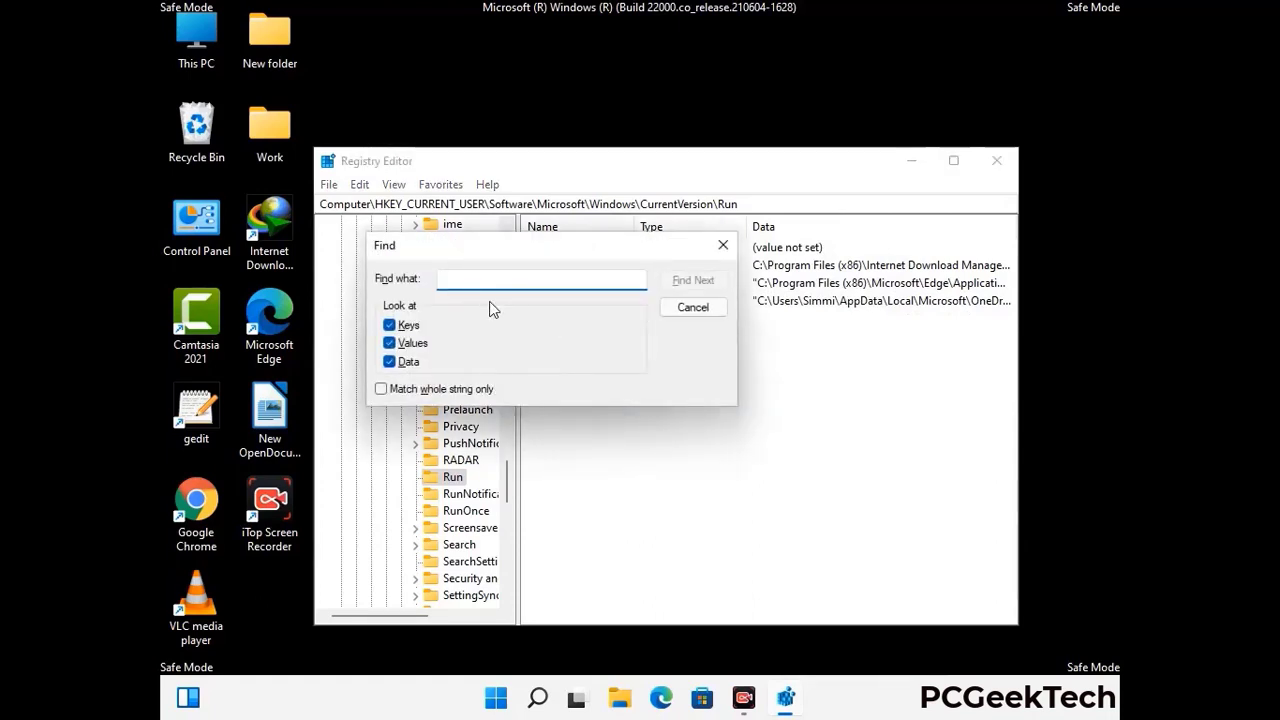
pyautogui.write('Virus Name')
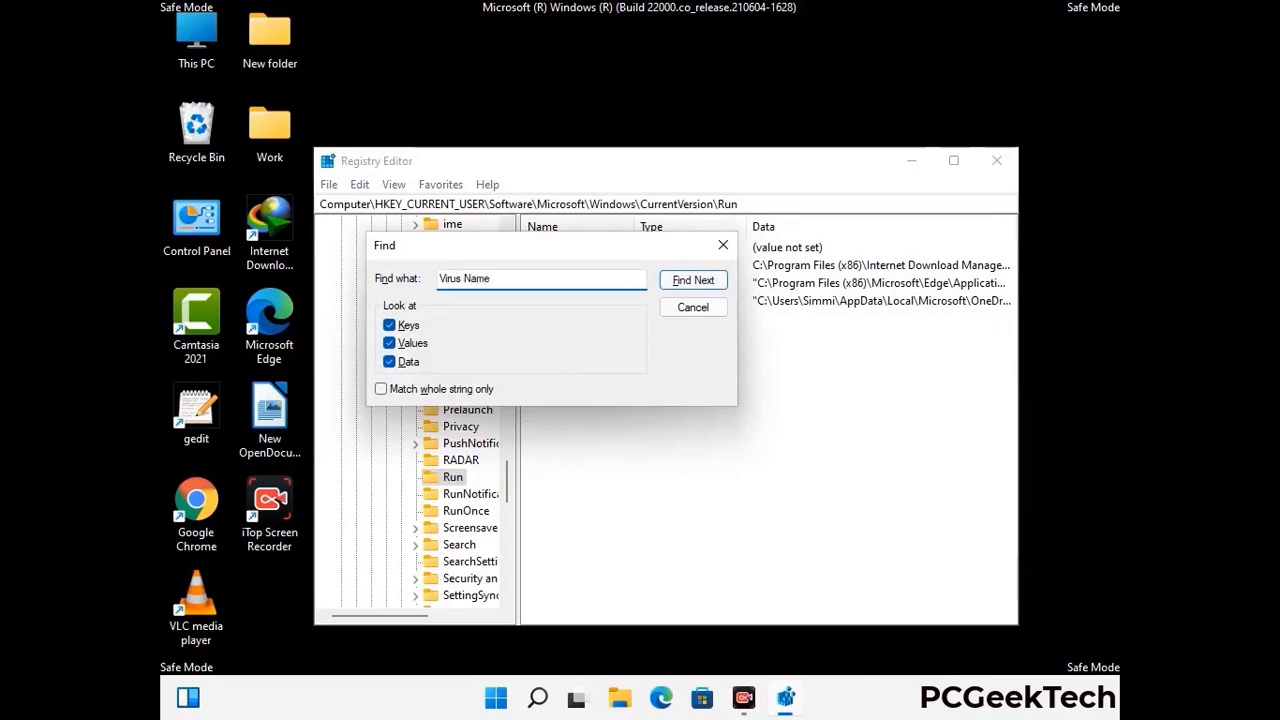
pyautogui.click(679, 284)
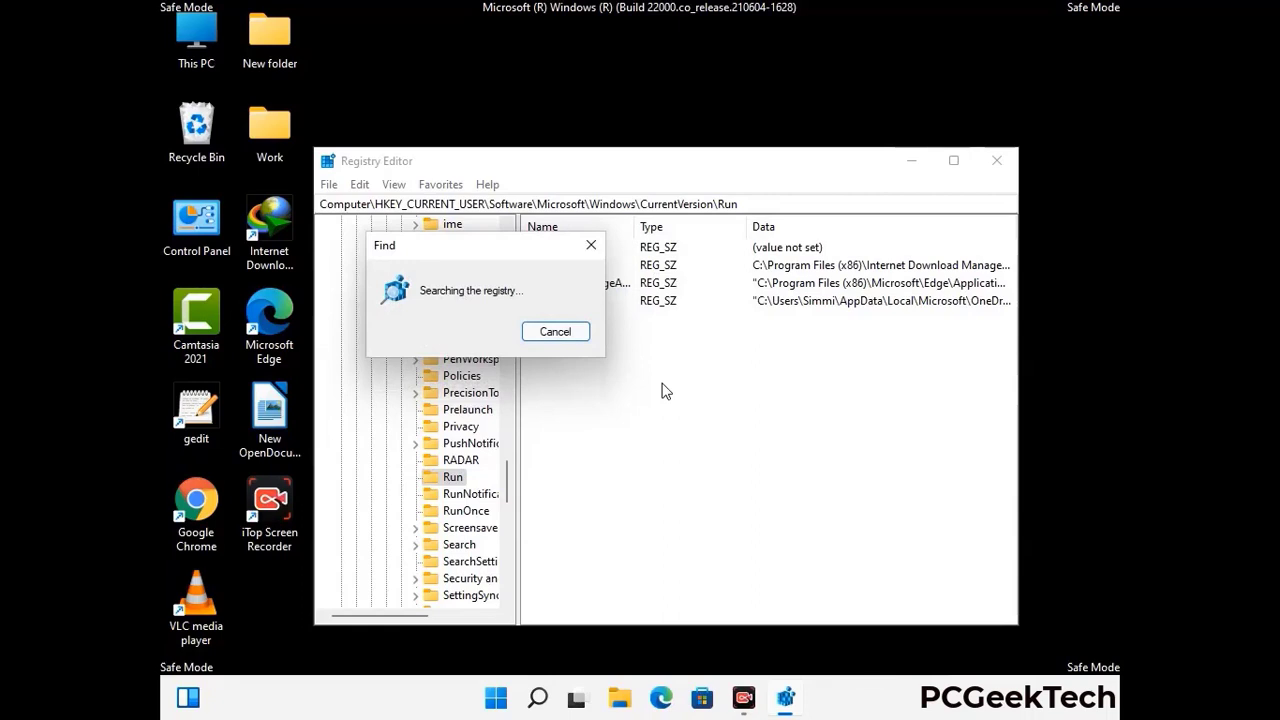
pyautogui.click(591, 245)
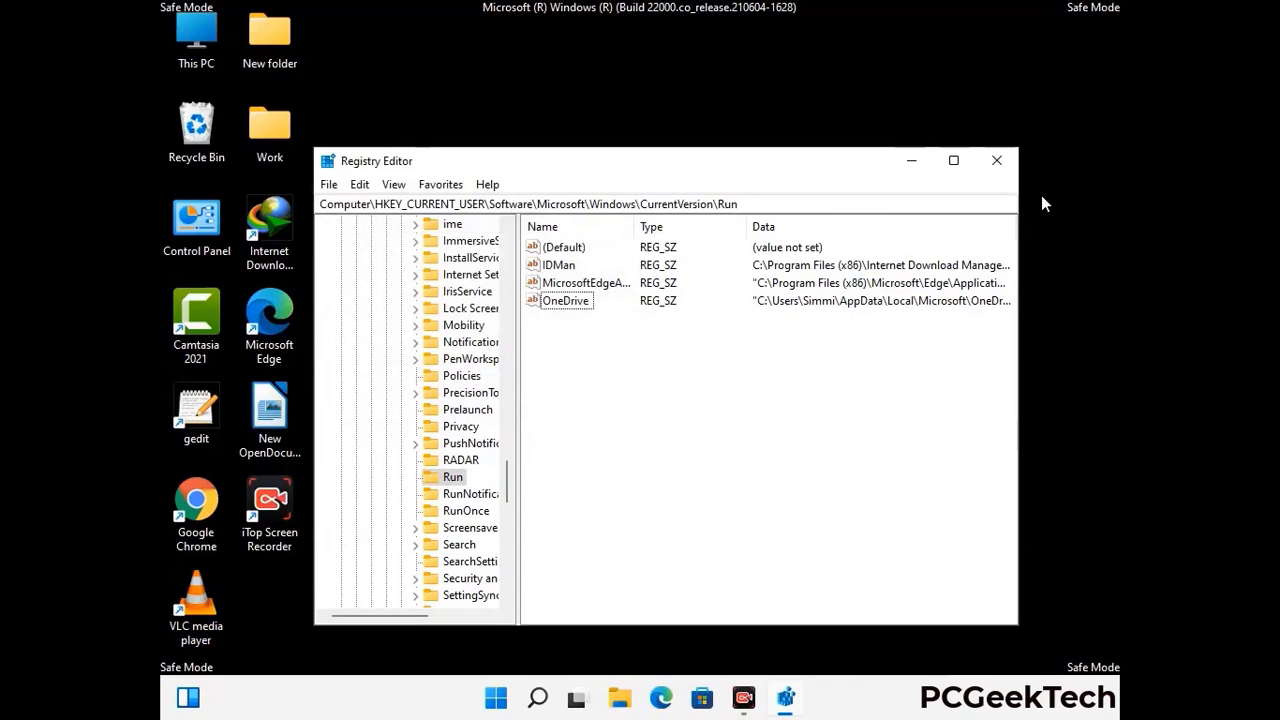
pyautogui.click(997, 160)
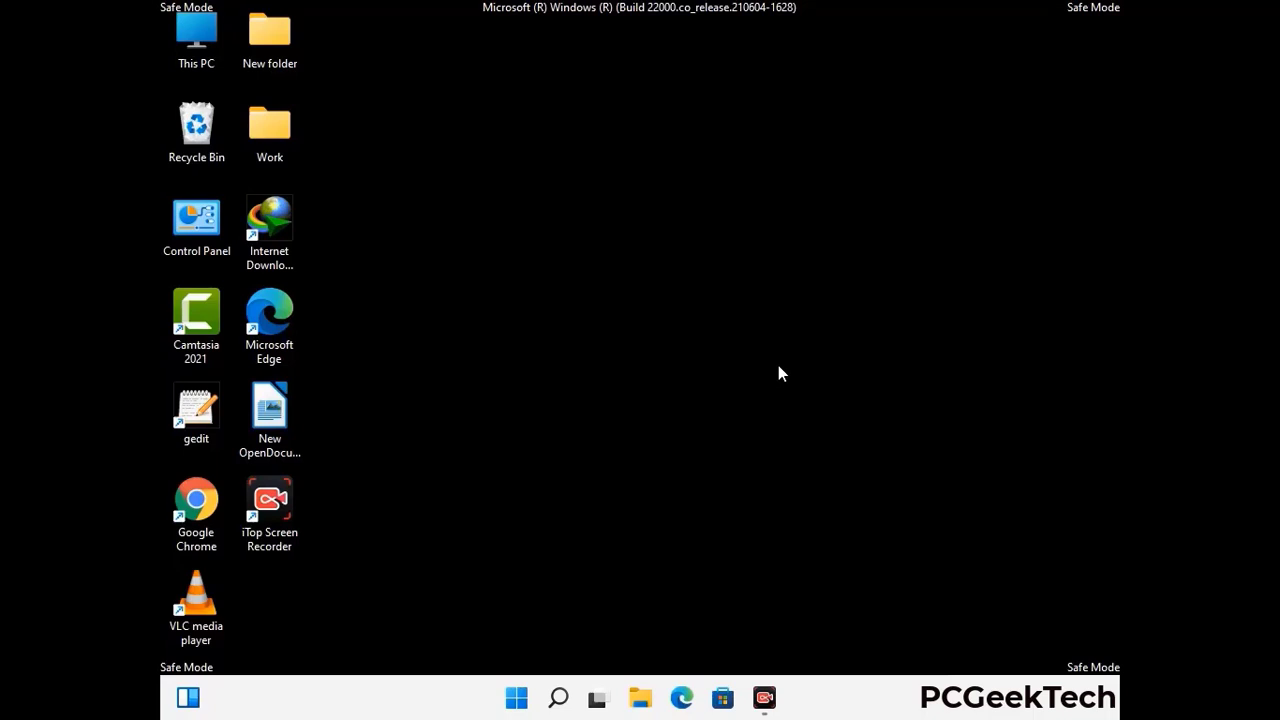
# Step: Launch msconfig from the Run box and uncheck Safe boot on the Boot tab
pyautogui.press('super+r')
pyautogui.moveTo(371, 463); pyautogui.dragTo(654, 192)
pyautogui.write('ms')
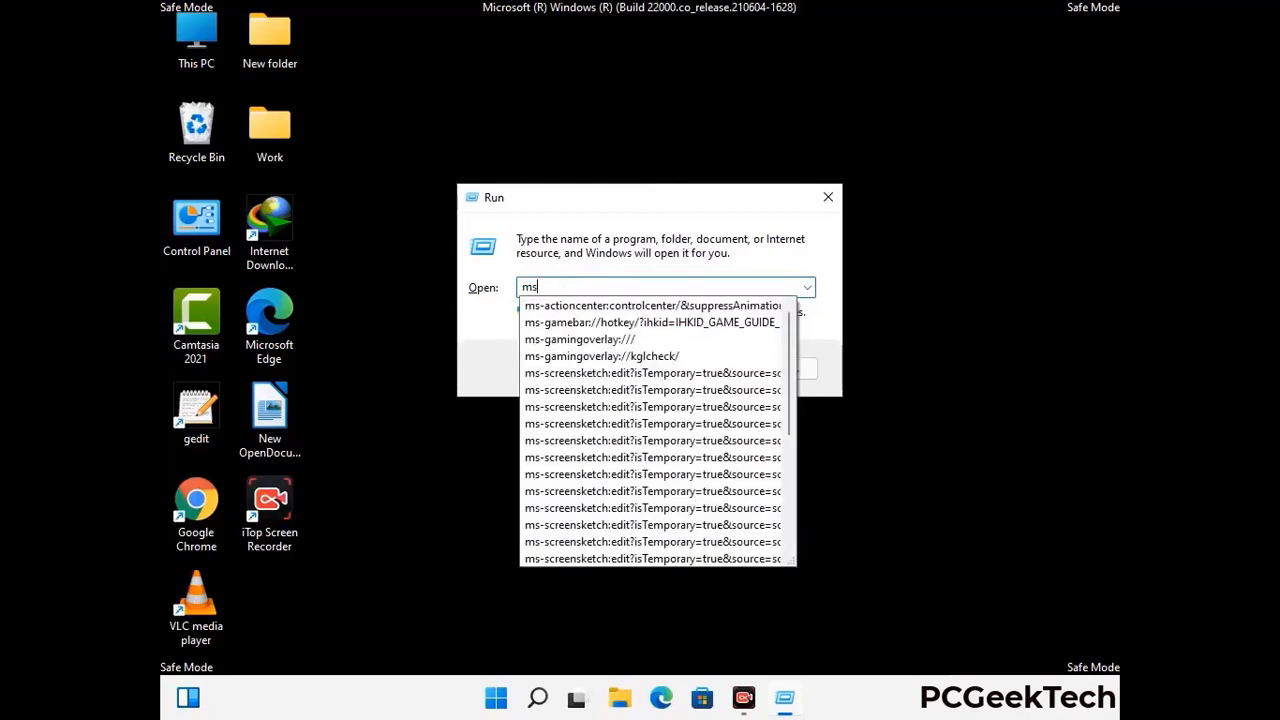
pyautogui.write('config')
pyautogui.press('Escape')
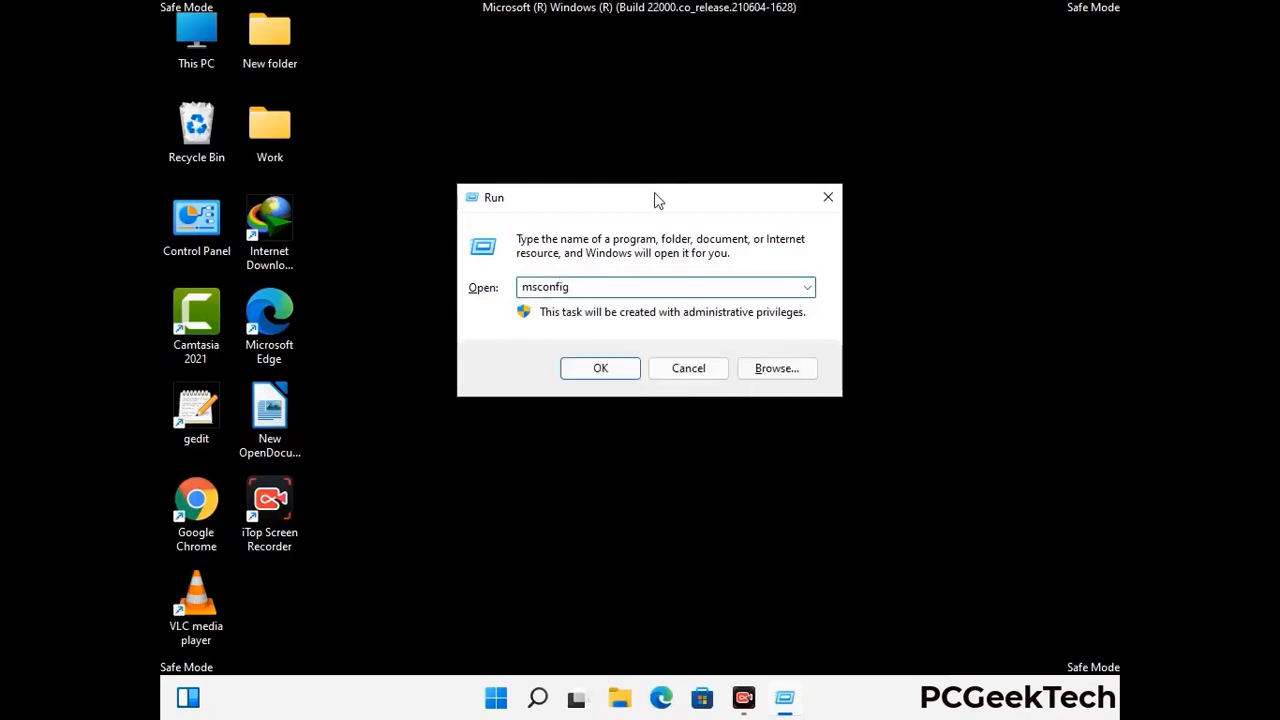
pyautogui.click(591, 368)
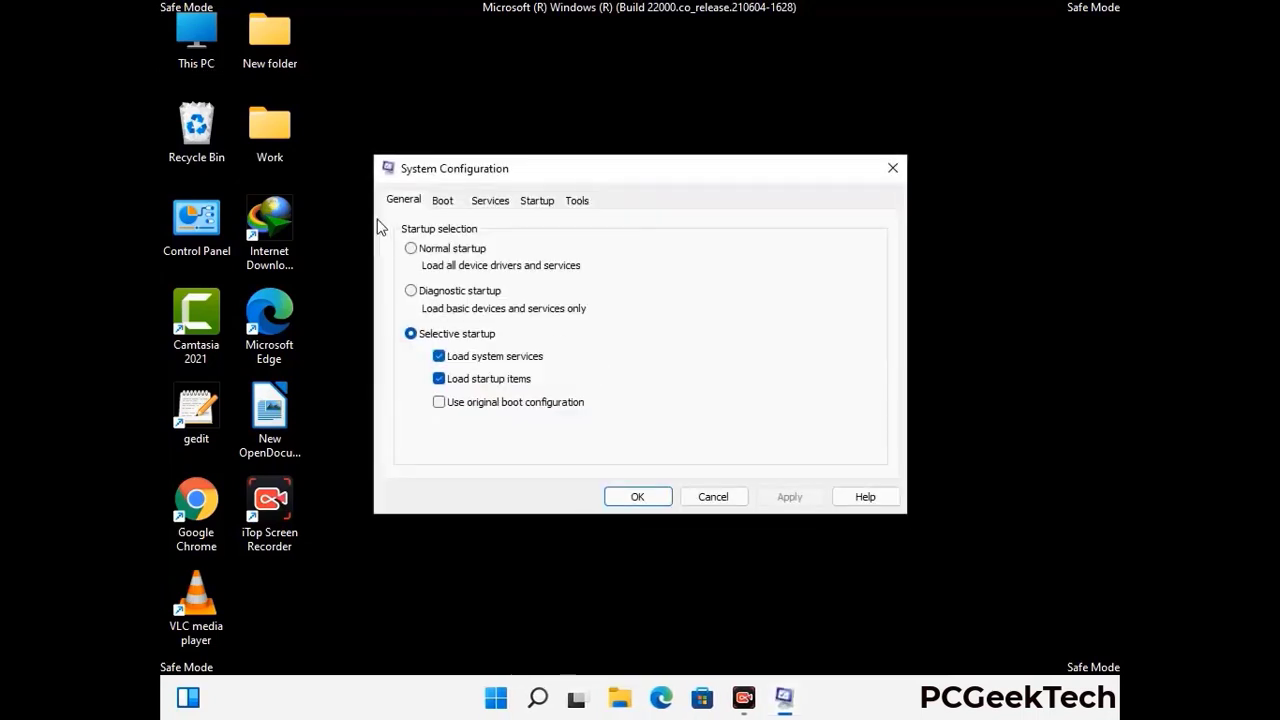
pyautogui.click(442, 200)
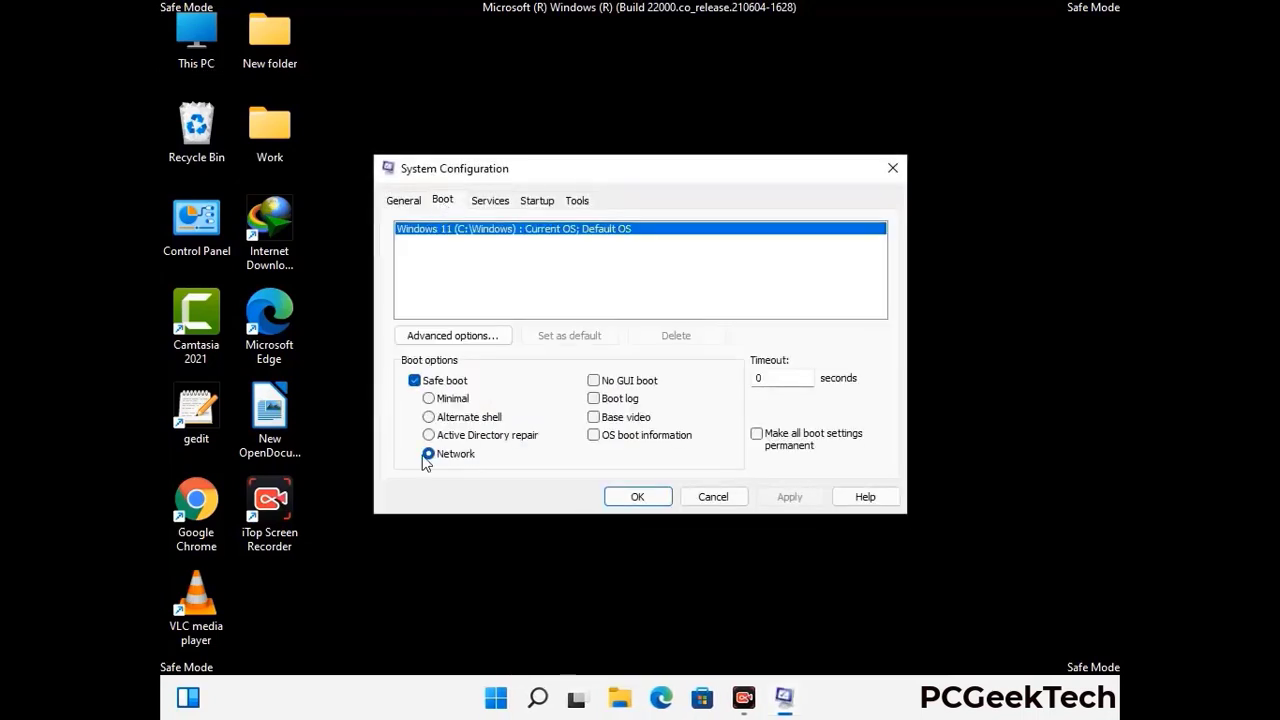
pyautogui.click(415, 381)
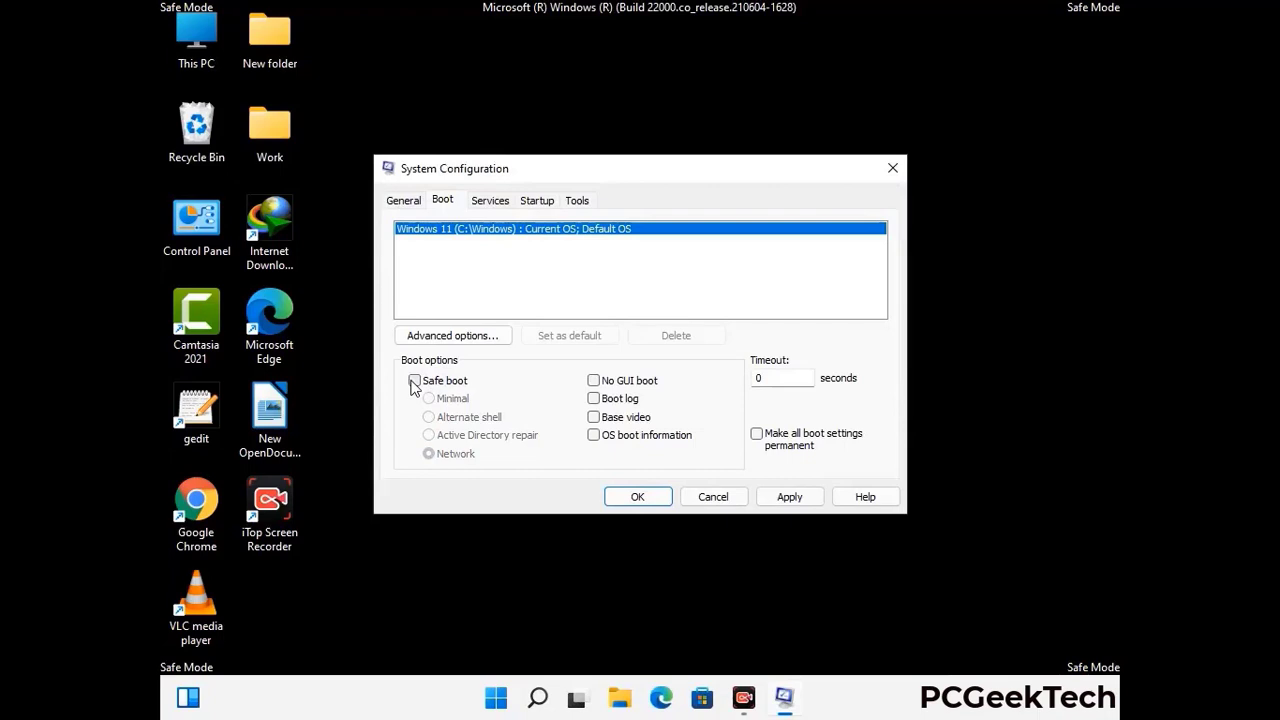